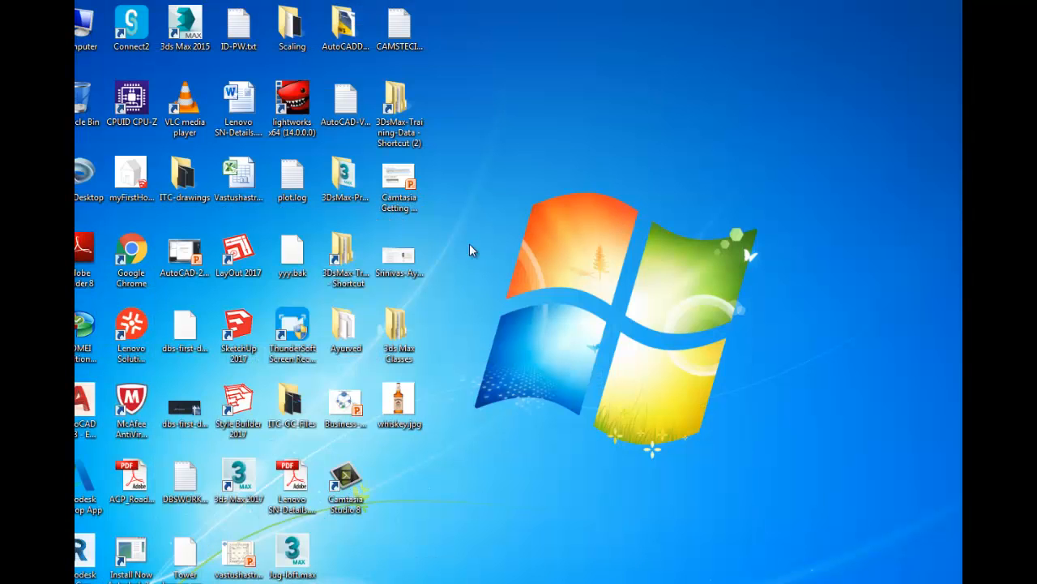
# Step: Open whiskey.jpg from the desktop and examine the bottle and its label up close
pyautogui.doubleClick(413, 399)
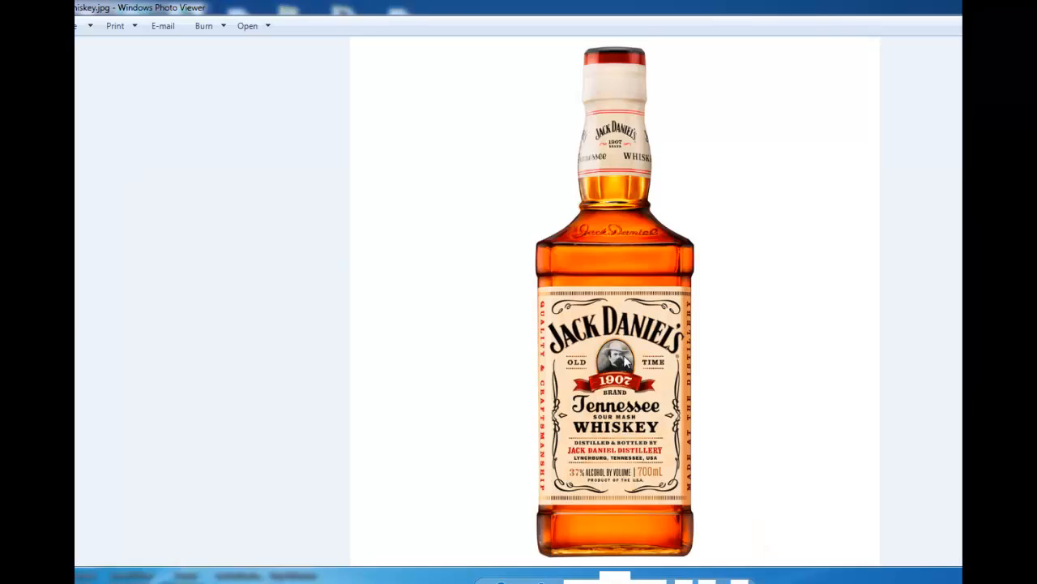
pyautogui.scroll(3, 655, 223)
pyautogui.scroll(3, 655, 223)
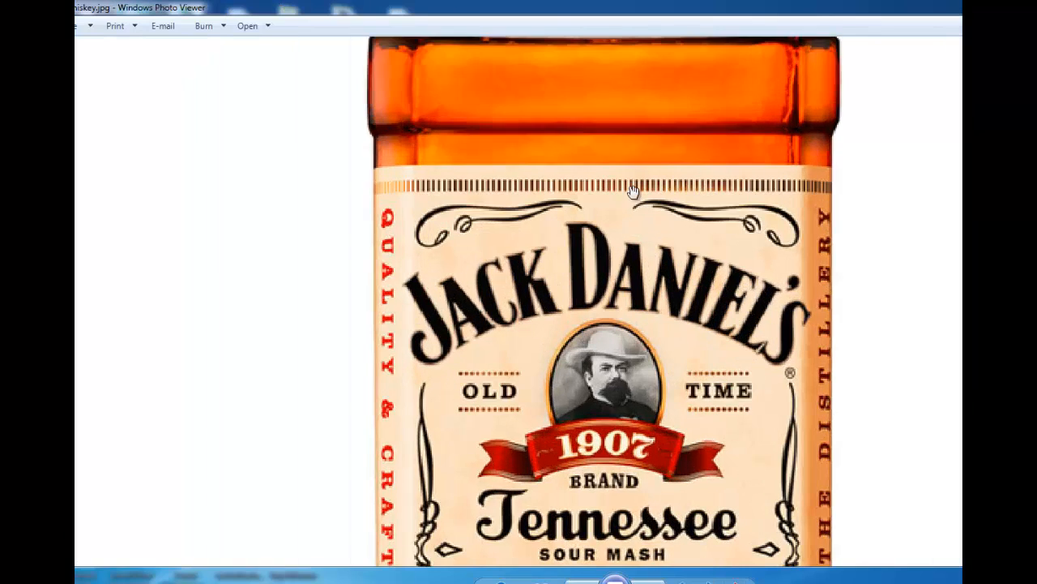
pyautogui.scroll(-5, 606, 231)
pyautogui.scroll(1, 606, 158)
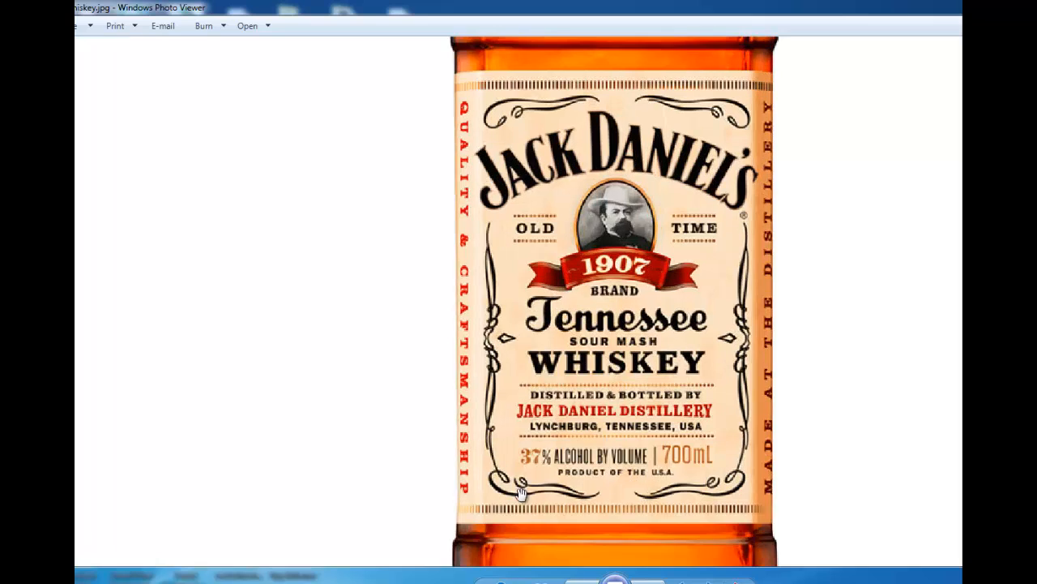
pyautogui.moveTo(585, 391); pyautogui.dragTo(559, 350)
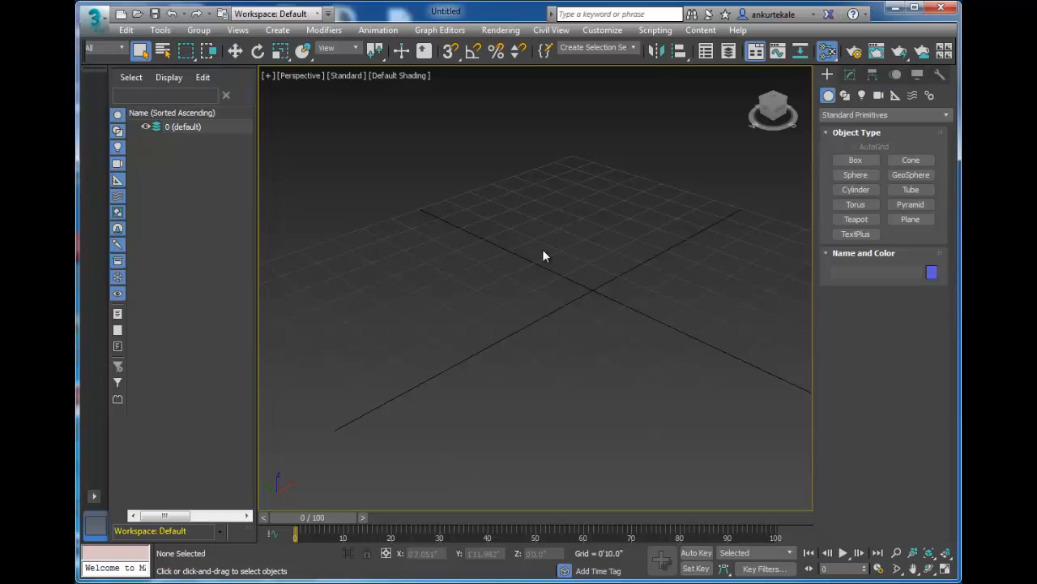
# Step: Switch to 3ds Max, view the Material Editor's sample slots in compact mode, and close the editor
pyautogui.press('m')
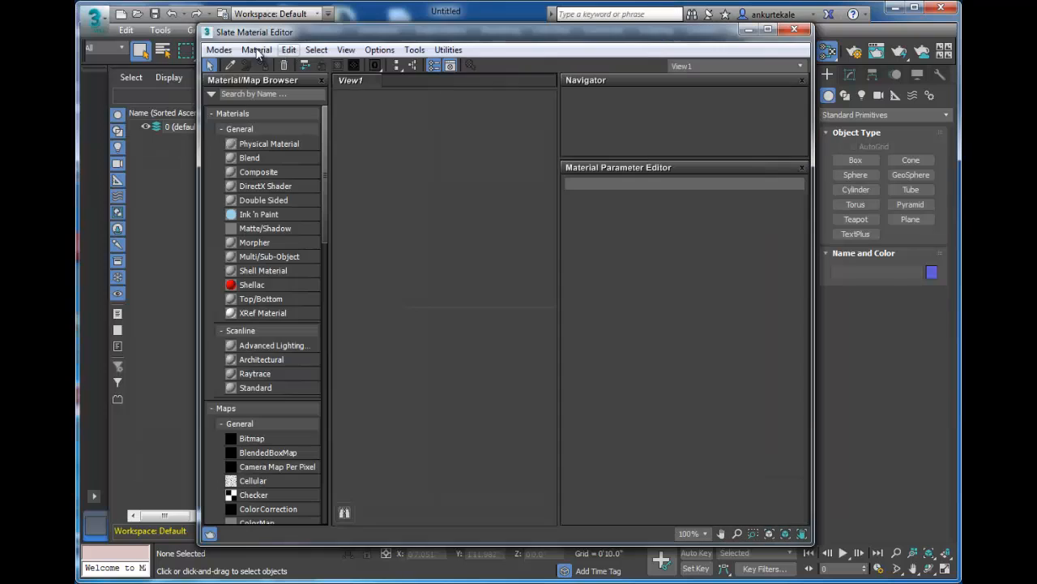
pyautogui.click(221, 49)
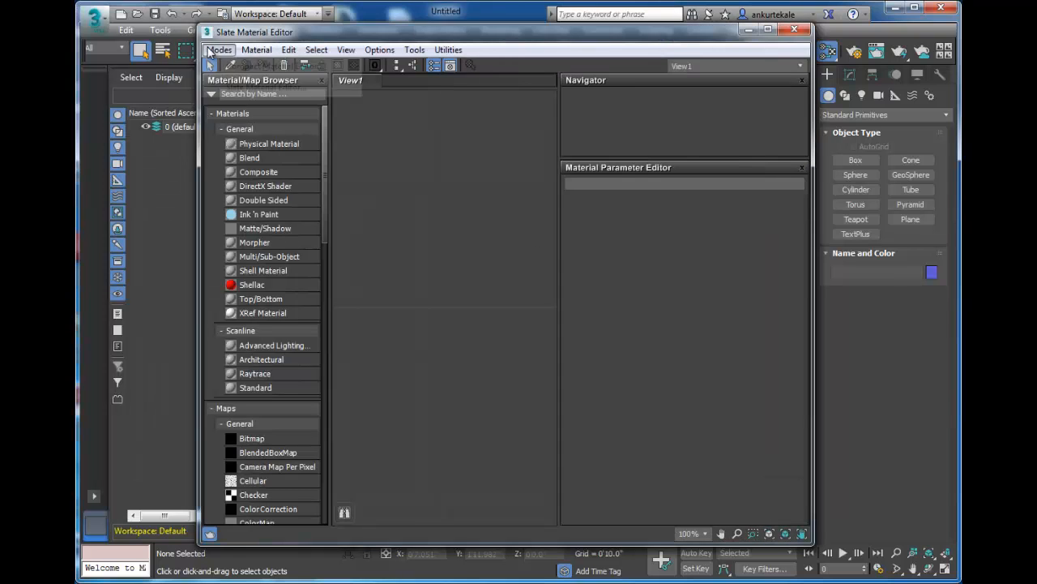
pyautogui.click(230, 69)
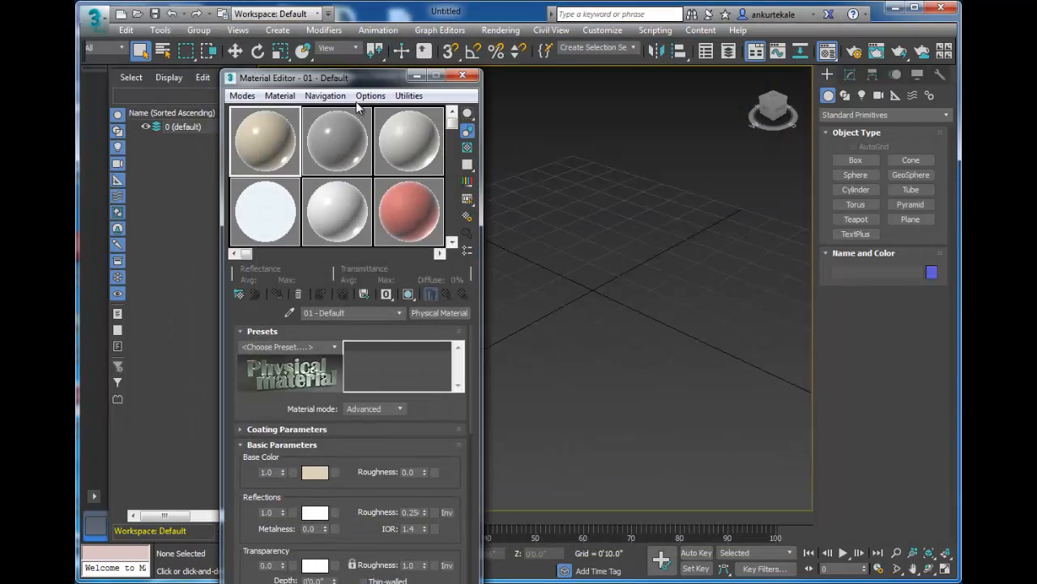
pyautogui.moveTo(363, 79); pyautogui.dragTo(421, 36)
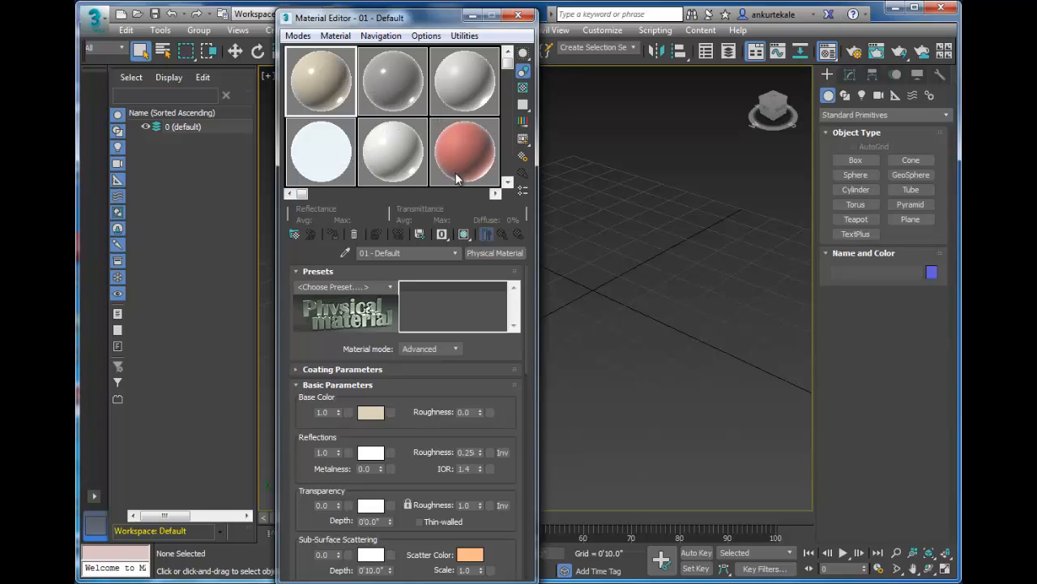
pyautogui.click(517, 16)
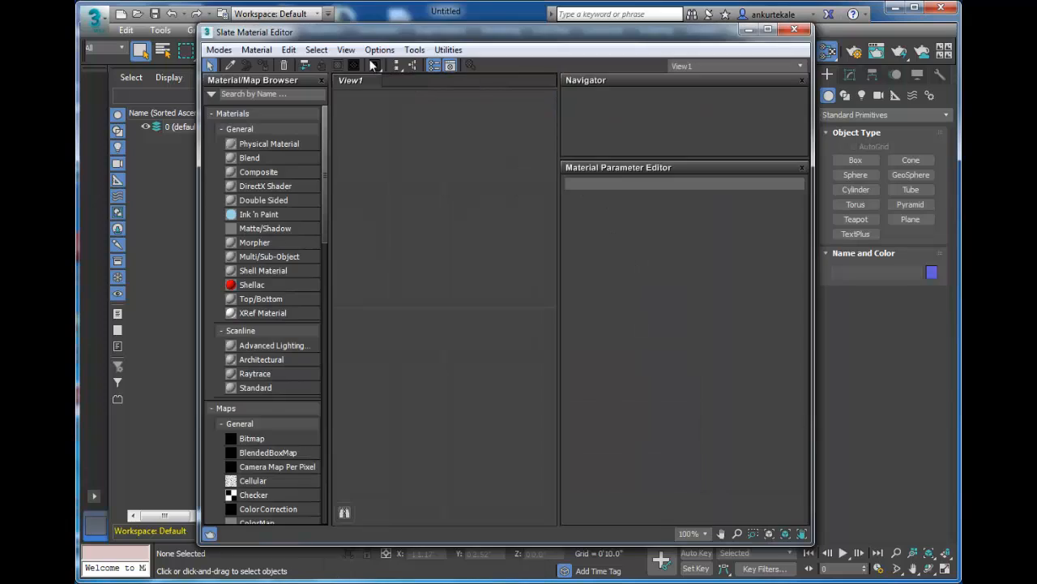
# Step: Put the Material Editor in Slate mode, and widen and reposition its window over the viewport
pyautogui.moveTo(400, 35); pyautogui.dragTo(331, 34)
pyautogui.moveTo(740, 539); pyautogui.dragTo(855, 545)
pyautogui.click(149, 46)
pyautogui.click(190, 62)
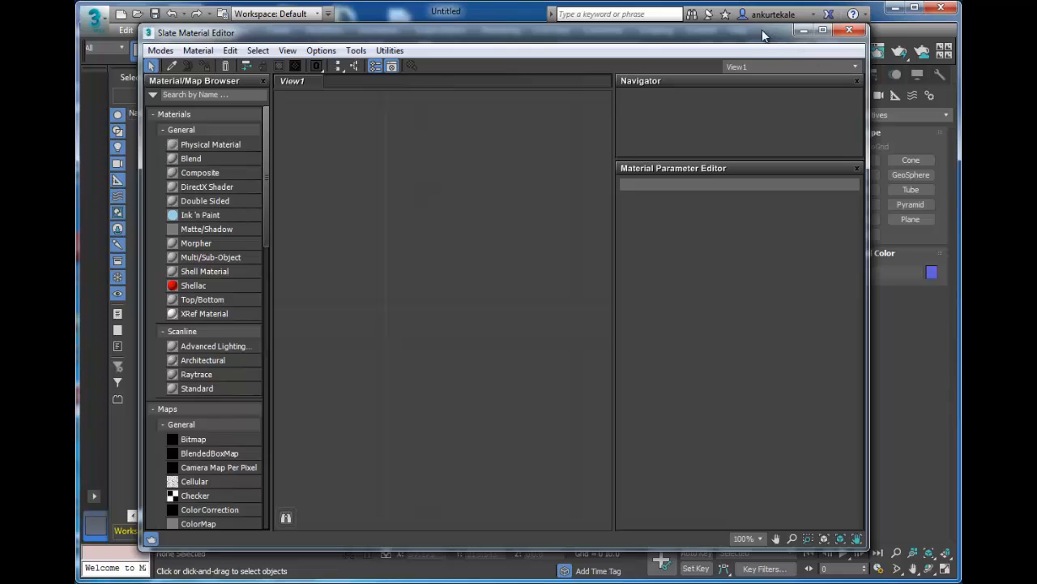
pyautogui.moveTo(755, 32); pyautogui.dragTo(725, 48)
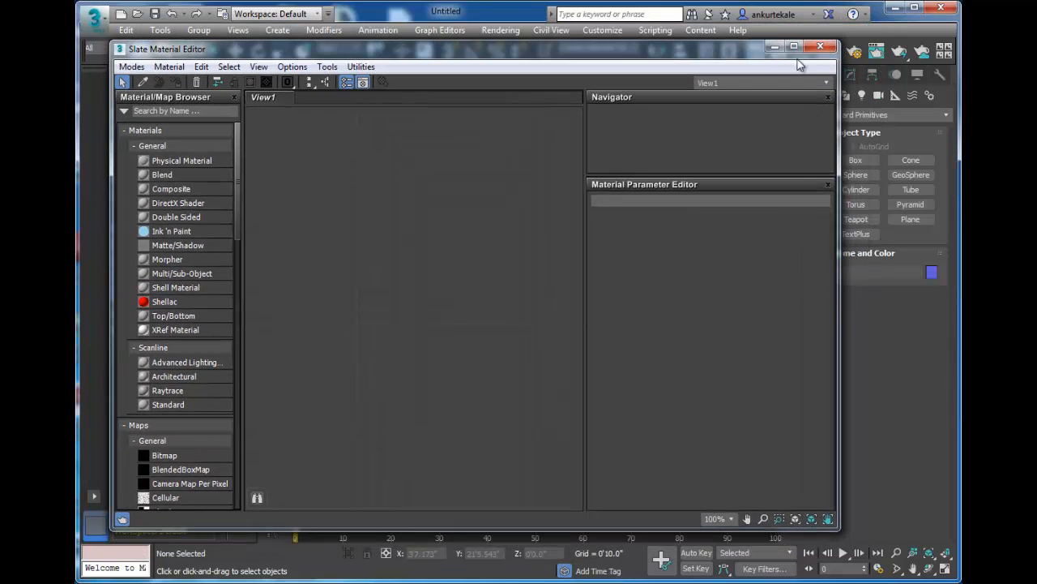
# Step: Check the renderer choices in Render Setup and the material types in the Material/Map Browser
pyautogui.click(862, 52)
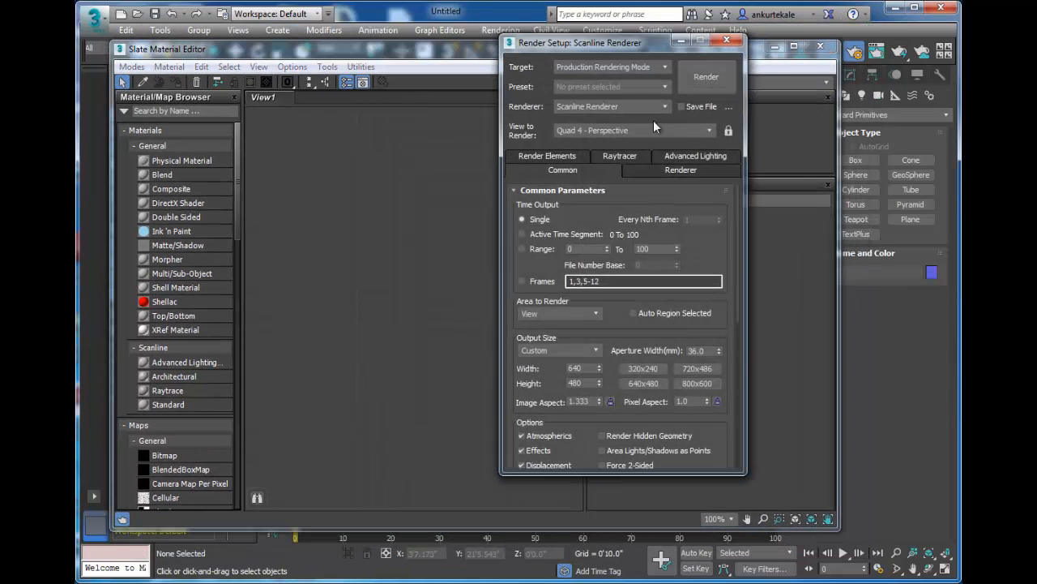
pyautogui.click(644, 111)
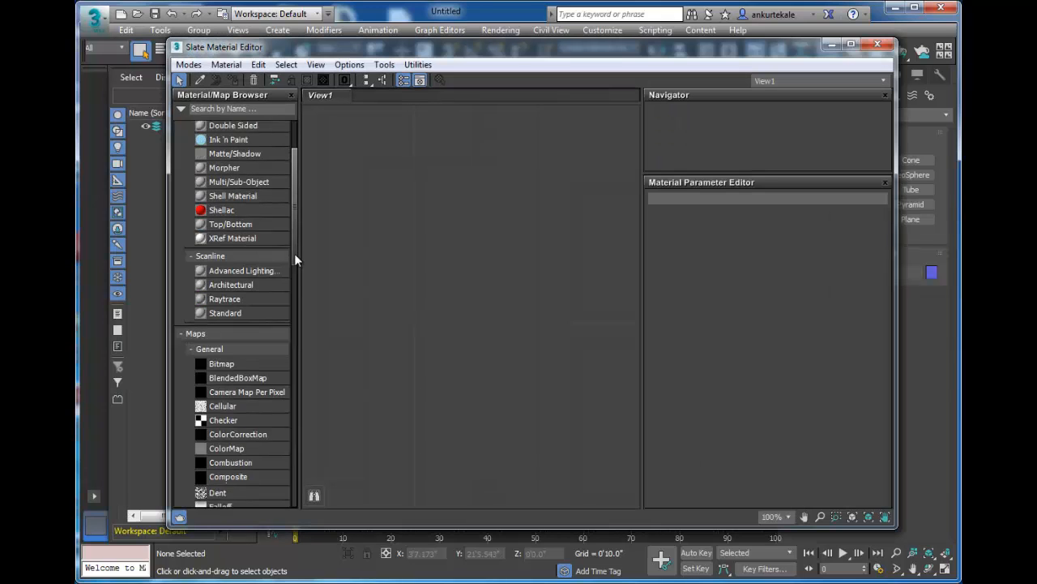
pyautogui.moveTo(294, 253); pyautogui.dragTo(289, 195)
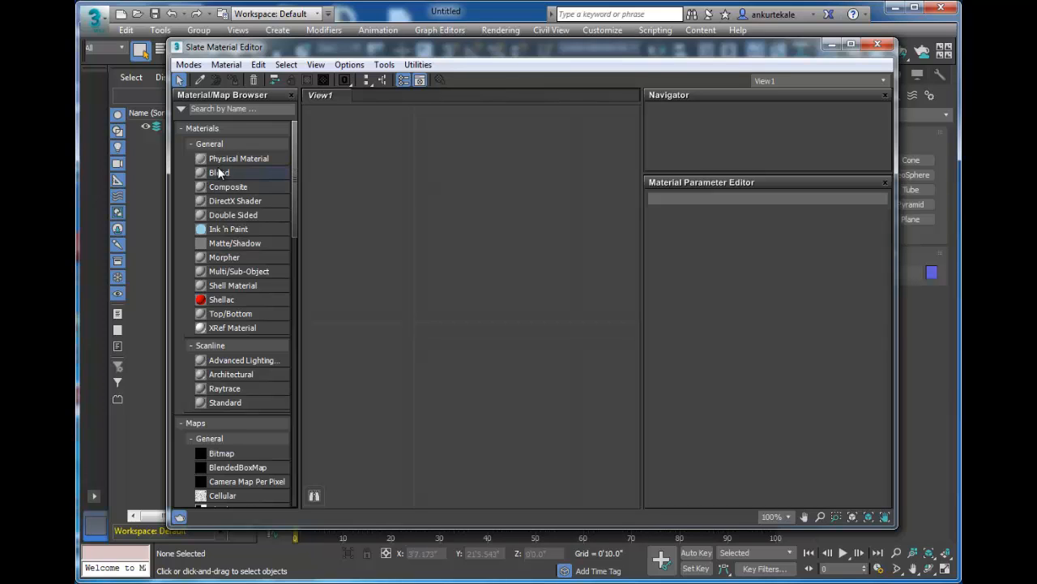
# Step: Add a Bitmap map node to View1, using whiskey.jpg from the Desktop as its image
pyautogui.scroll(-4, 226, 155)
pyautogui.moveTo(224, 263); pyautogui.dragTo(446, 226)
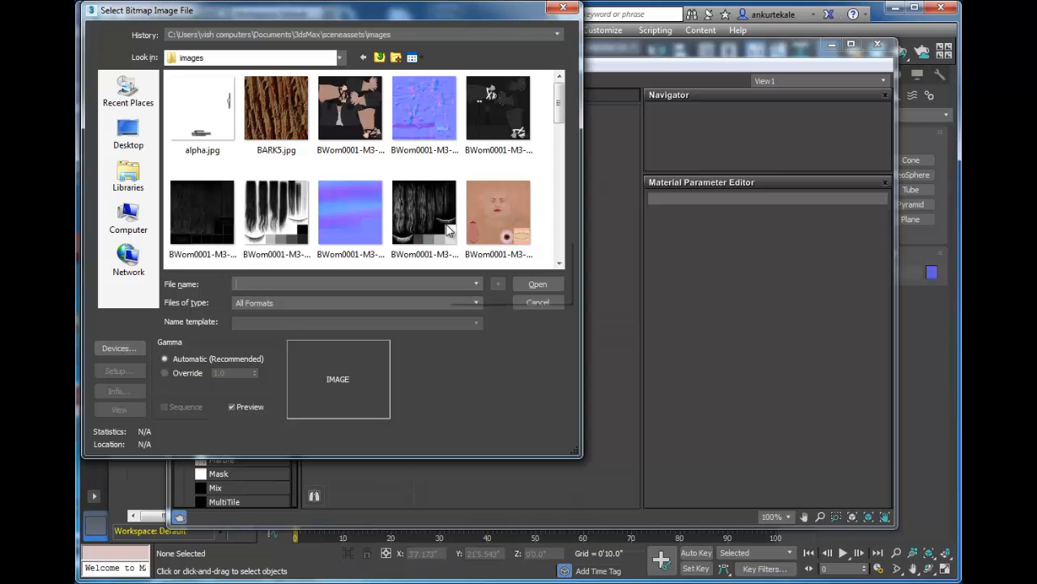
pyautogui.click(128, 134)
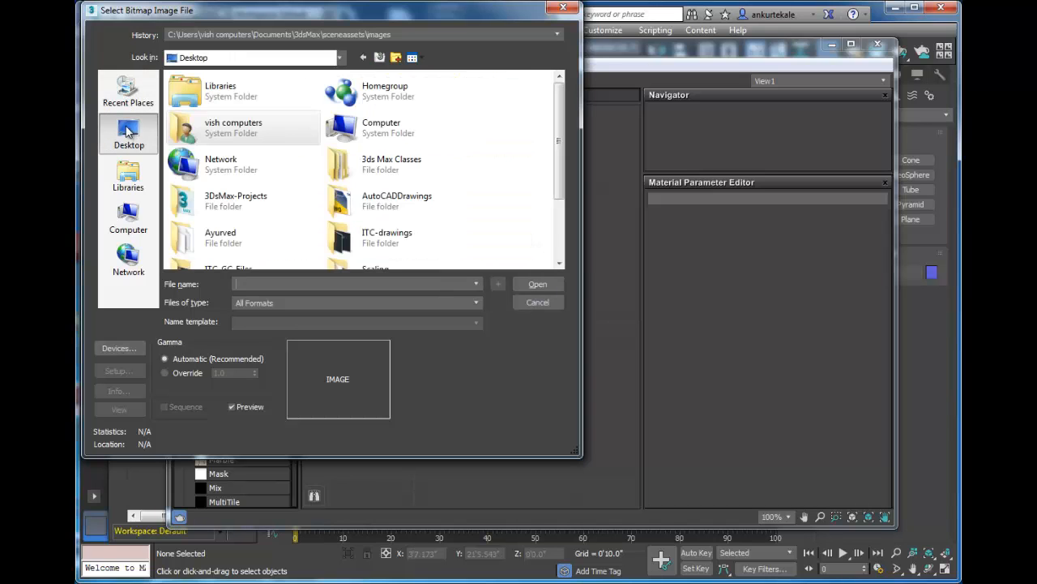
pyautogui.scroll(-3, 537, 251)
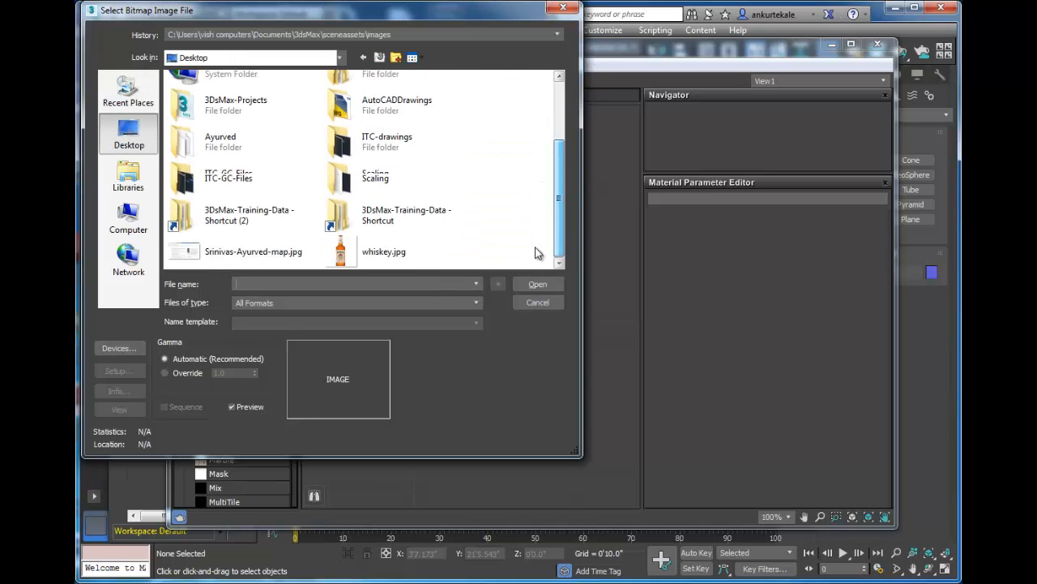
pyautogui.doubleClick(392, 248)
pyautogui.click(415, 225)
pyautogui.moveTo(453, 251); pyautogui.dragTo(395, 209)
pyautogui.moveTo(415, 275); pyautogui.dragTo(401, 274)
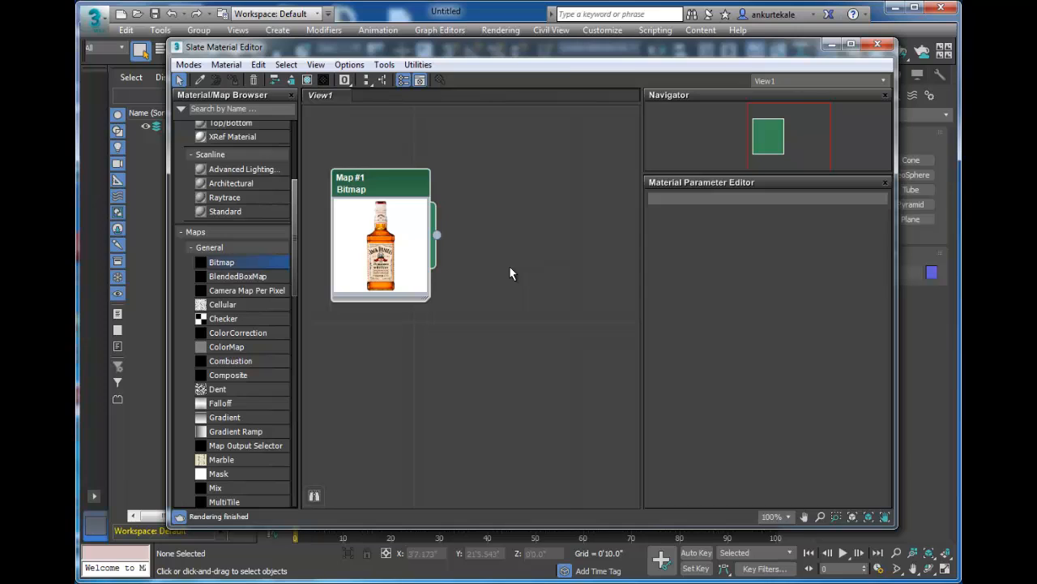
# Step: Add a Checker map node below the bitmap and show its parameters, keeping the current Windows color scheme when asked
pyautogui.scroll(2, 398, 266)
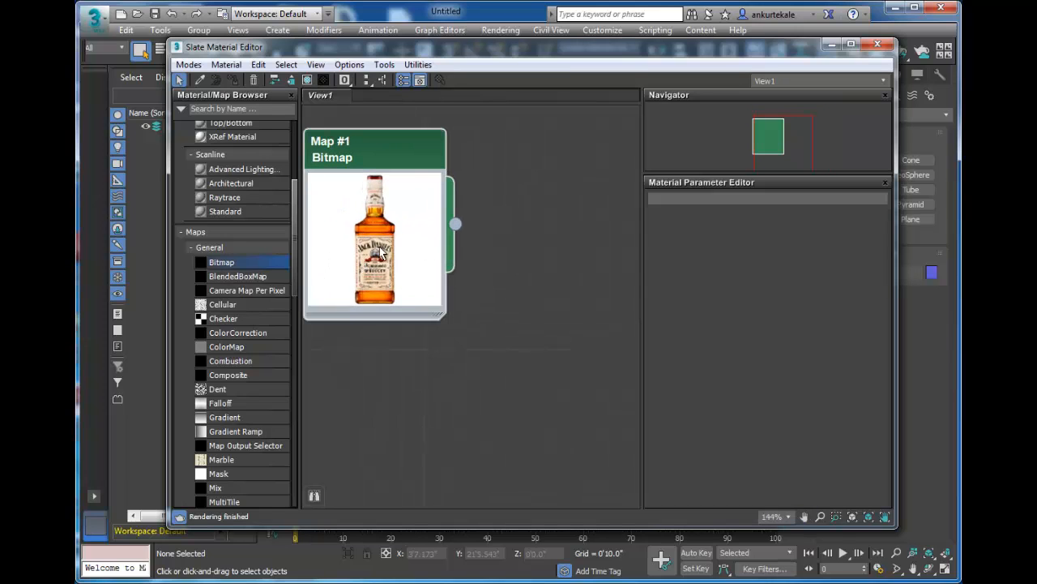
pyautogui.scroll(3, 348, 264)
pyautogui.scroll(1, 346, 259)
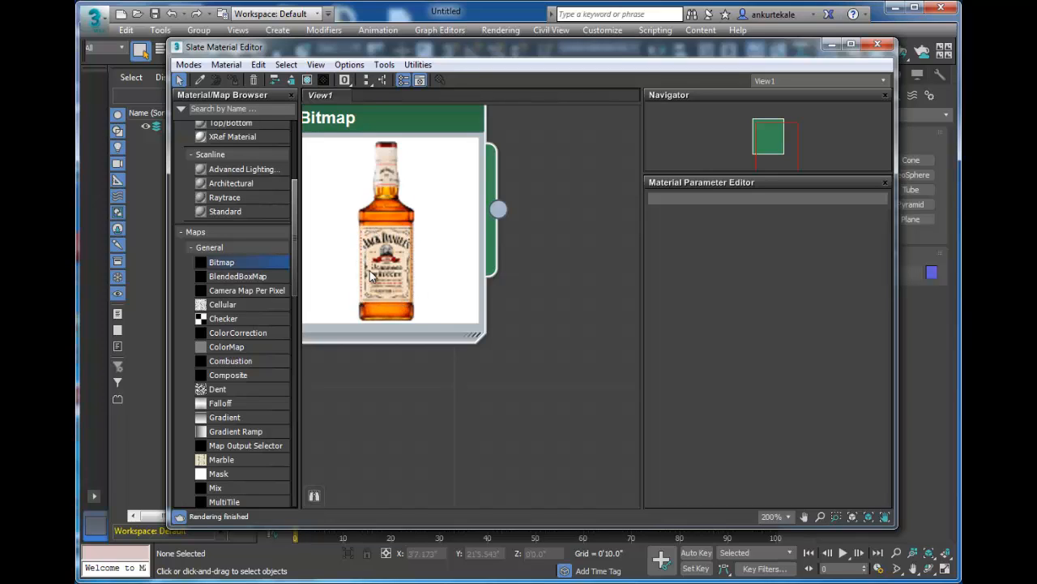
pyautogui.scroll(-3, 369, 267)
pyautogui.scroll(-3, 365, 266)
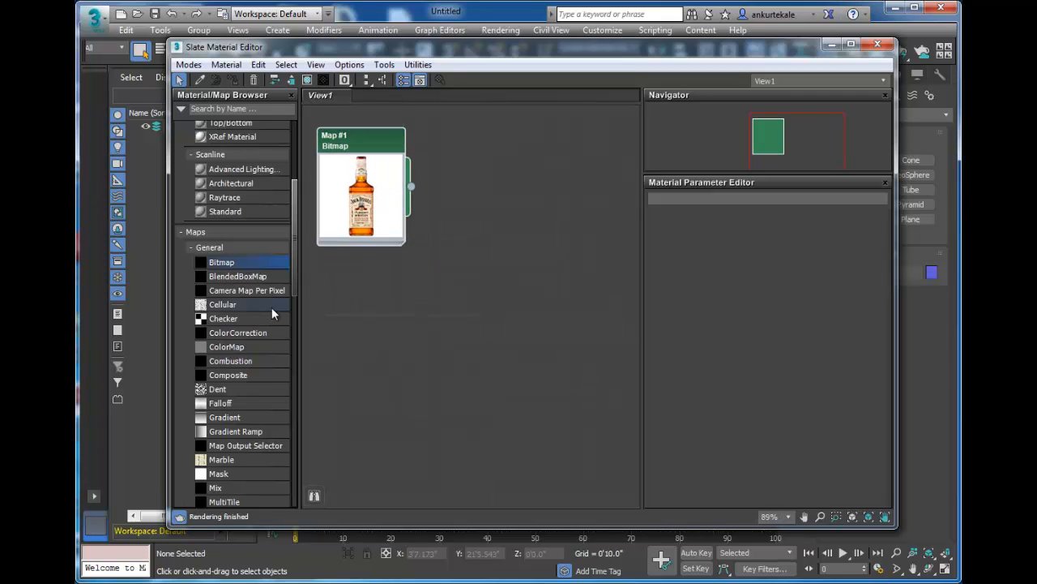
pyautogui.moveTo(274, 318); pyautogui.dragTo(373, 297)
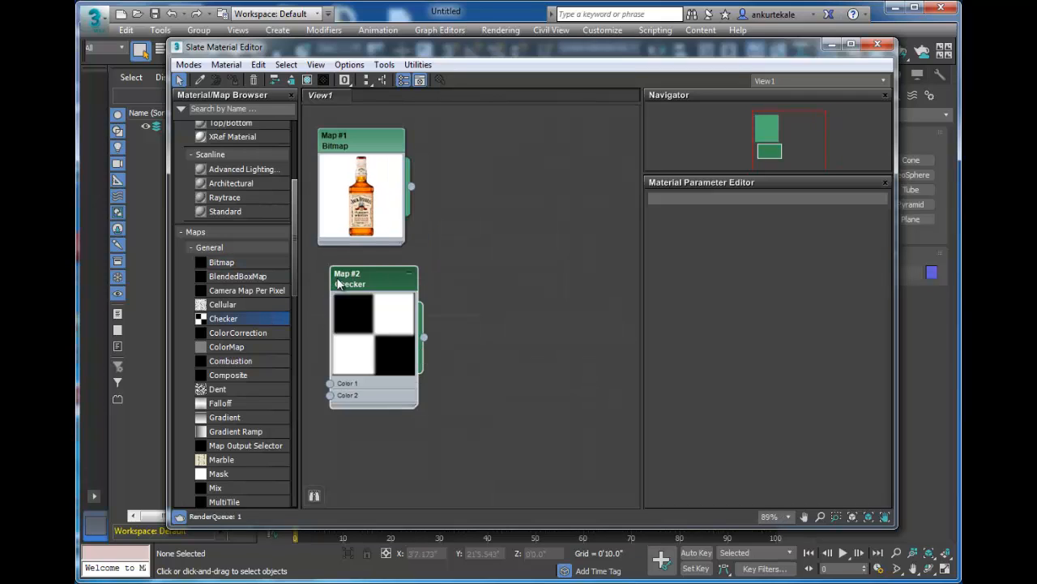
pyautogui.moveTo(443, 327); pyautogui.dragTo(446, 257, button='middle')
pyautogui.doubleClick(408, 265)
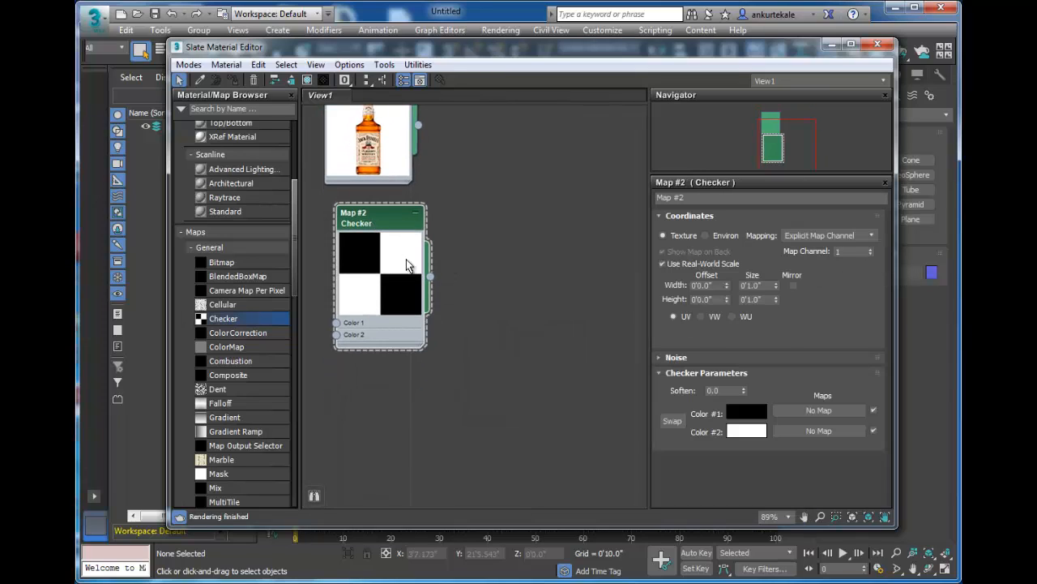
pyautogui.moveTo(364, 230); pyautogui.dragTo(352, 230)
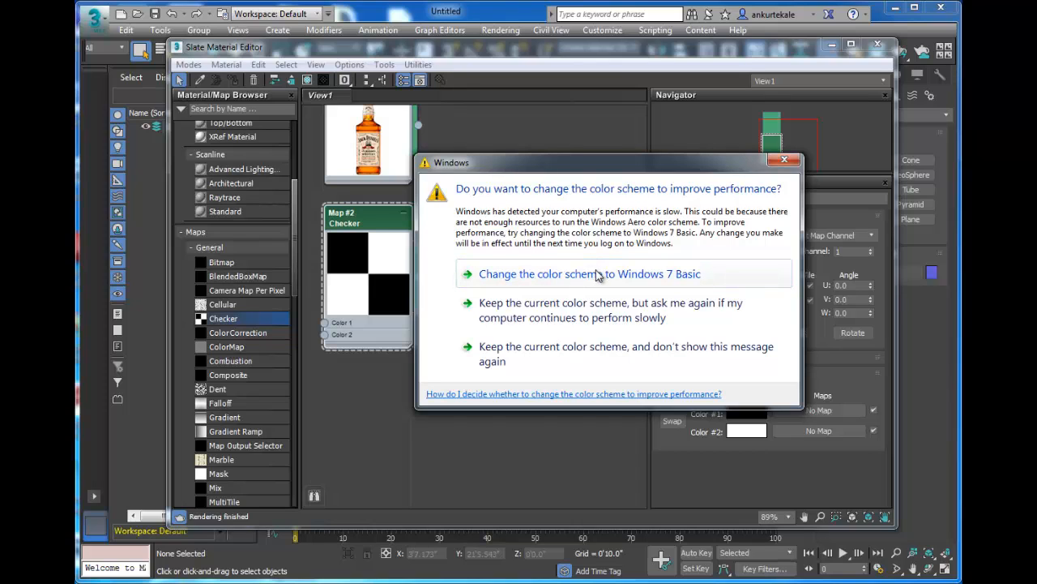
pyautogui.click(592, 324)
pyautogui.moveTo(379, 299); pyautogui.dragTo(386, 370, button='middle')
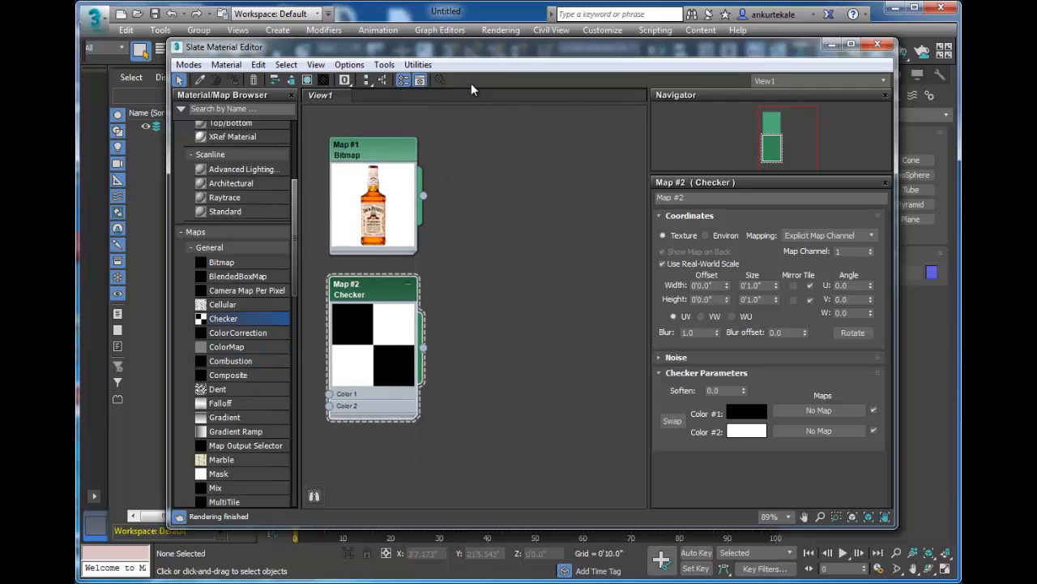
# Step: Add a Scanline Standard material node beside the two maps in View1 and show its parameters
pyautogui.moveTo(296, 209); pyautogui.dragTo(295, 143)
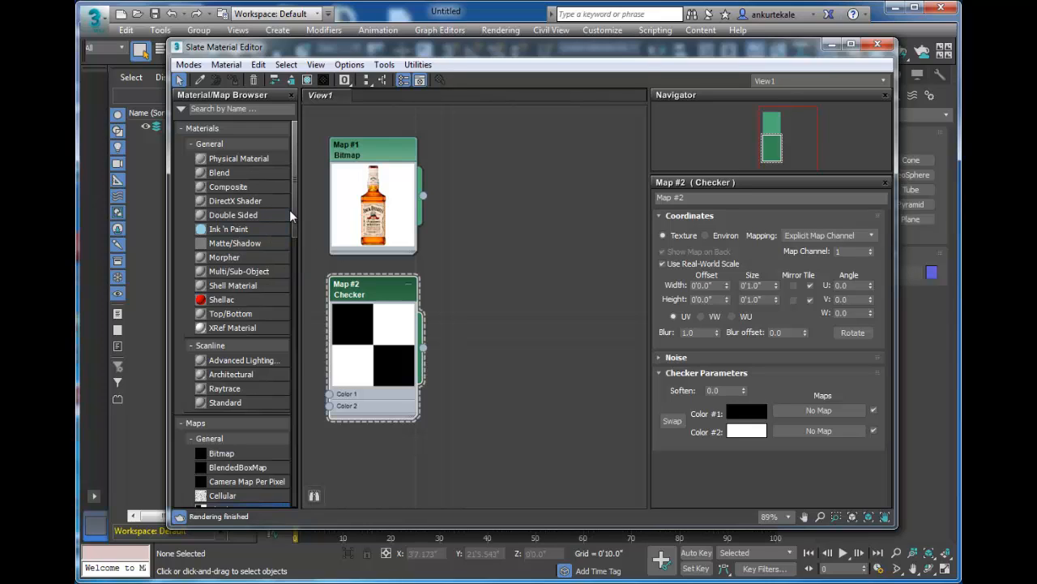
pyautogui.click(256, 402)
pyautogui.moveTo(256, 402); pyautogui.dragTo(539, 192)
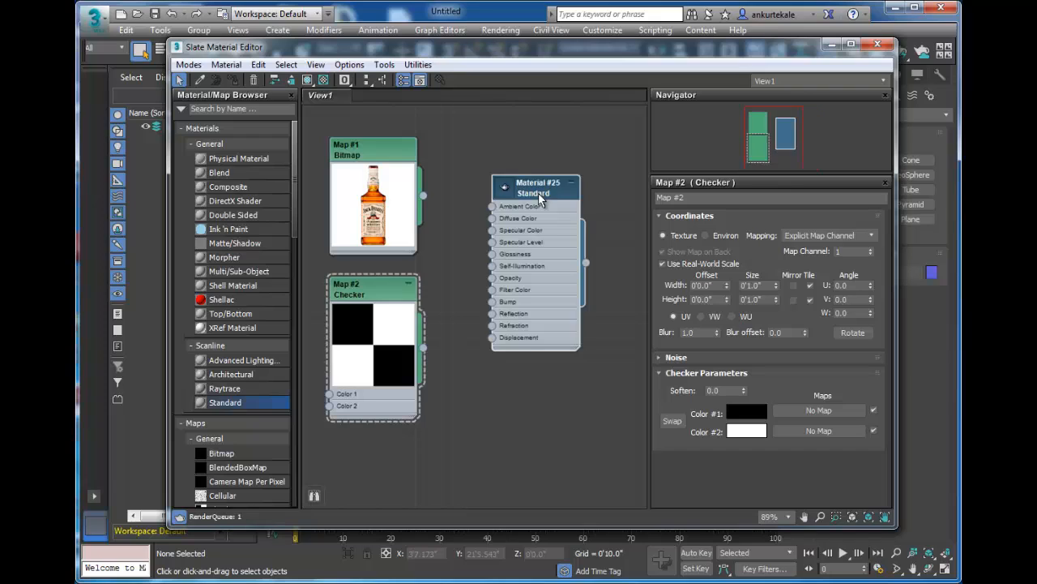
pyautogui.doubleClick(533, 196)
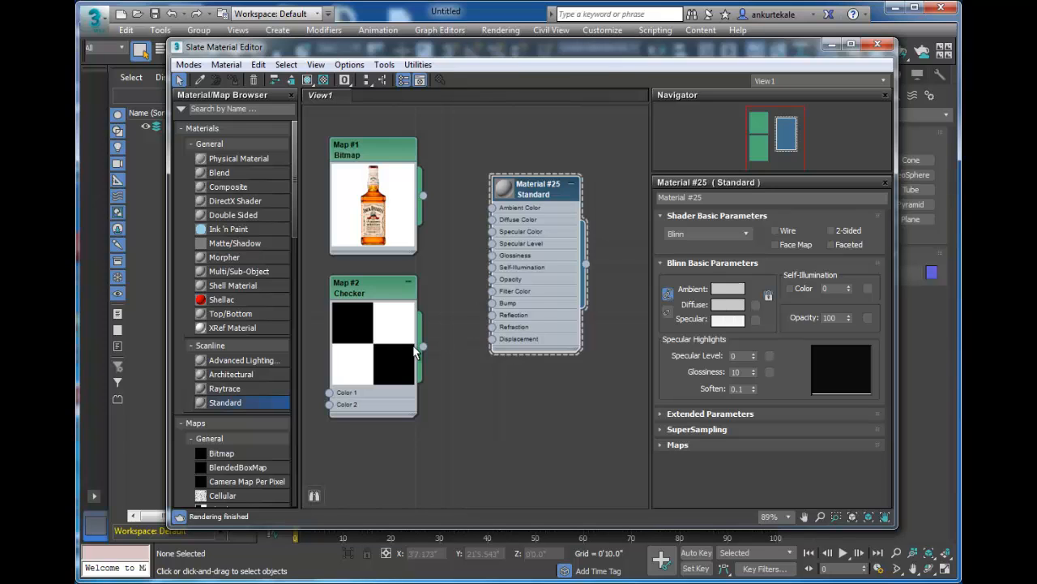
# Step: Set the Standard material's diffuse color to a bright pink
pyautogui.click(720, 304)
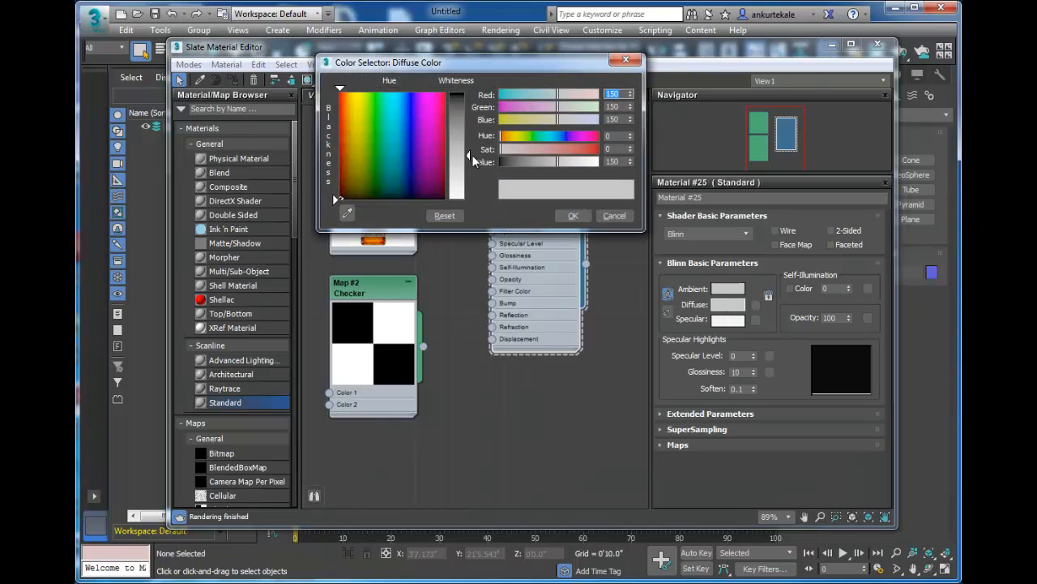
pyautogui.click(441, 101)
pyautogui.moveTo(471, 156); pyautogui.dragTo(471, 97)
pyautogui.click(573, 216)
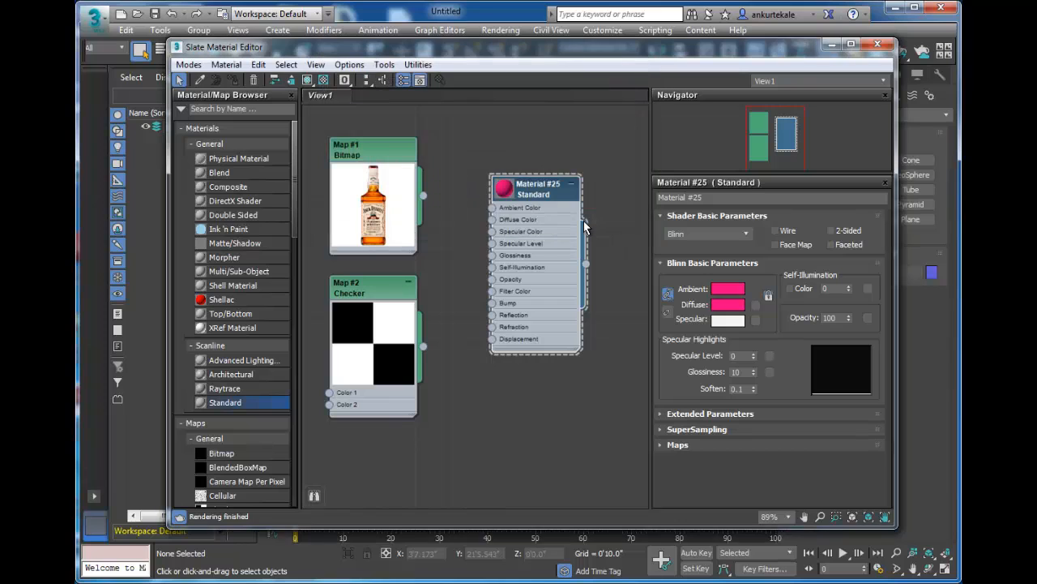
# Step: Move the Slate Material Editor clear of the Perspective viewport and create a large ground plane across the grid
pyautogui.moveTo(578, 52); pyautogui.dragTo(696, 495)
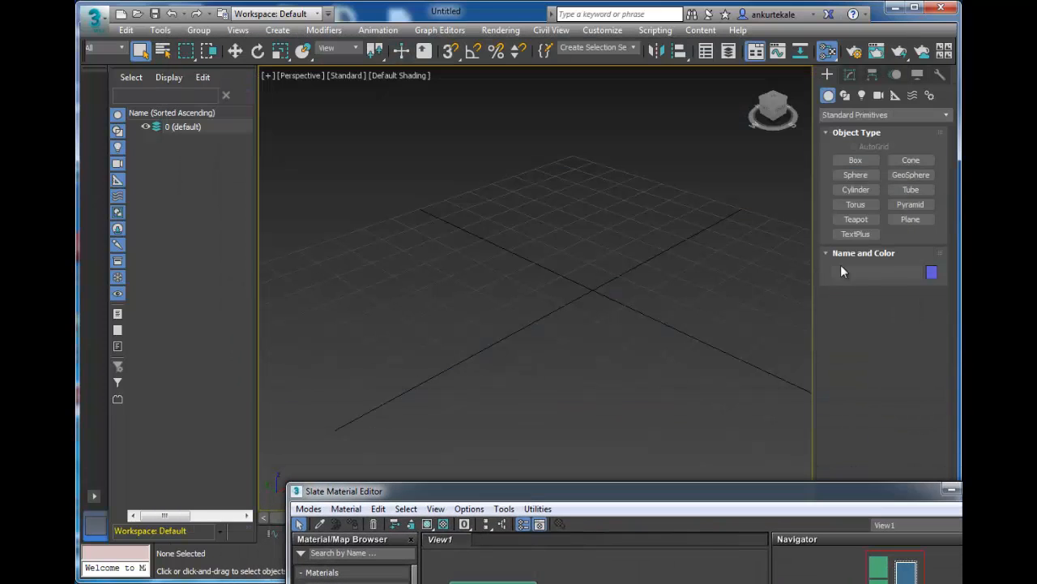
pyautogui.click(911, 220)
pyautogui.moveTo(306, 281); pyautogui.dragTo(830, 276)
# Step: Create a teapot with a radius of about 1'9.7" near the middle of the plane and set its segments to 7
pyautogui.click(856, 219)
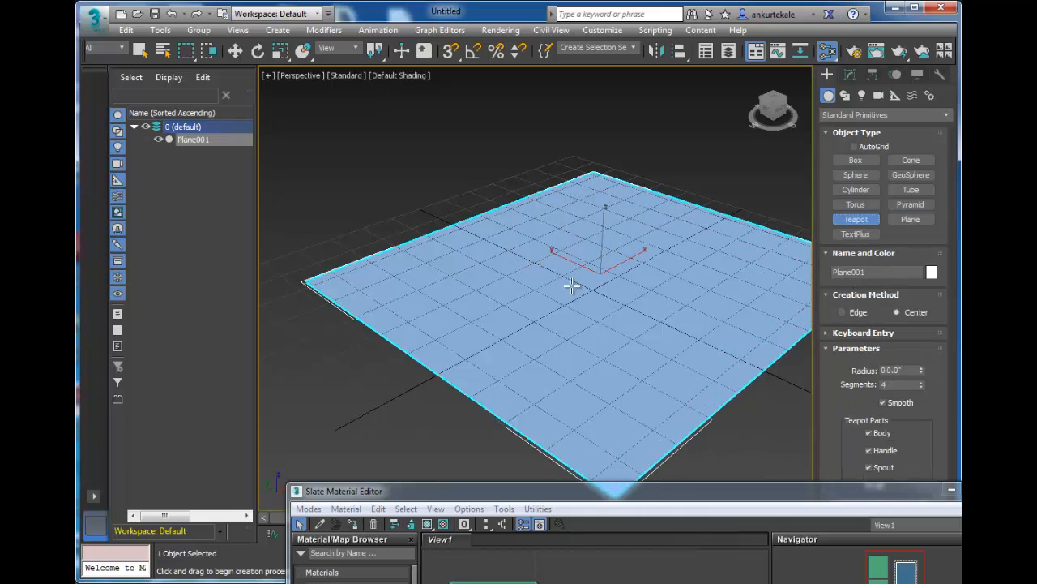
pyautogui.moveTo(596, 278); pyautogui.dragTo(616, 324)
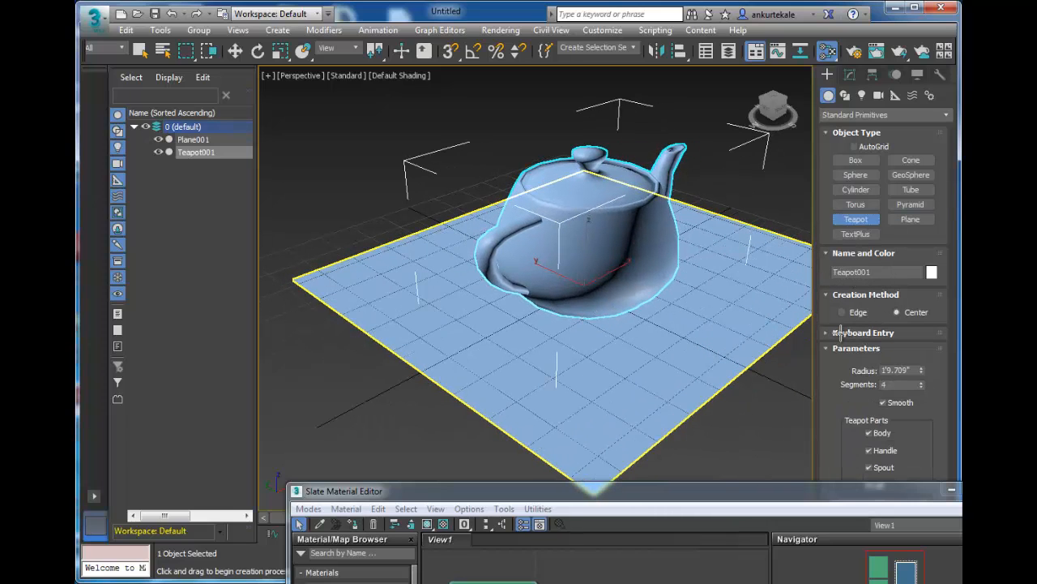
pyautogui.click(849, 75)
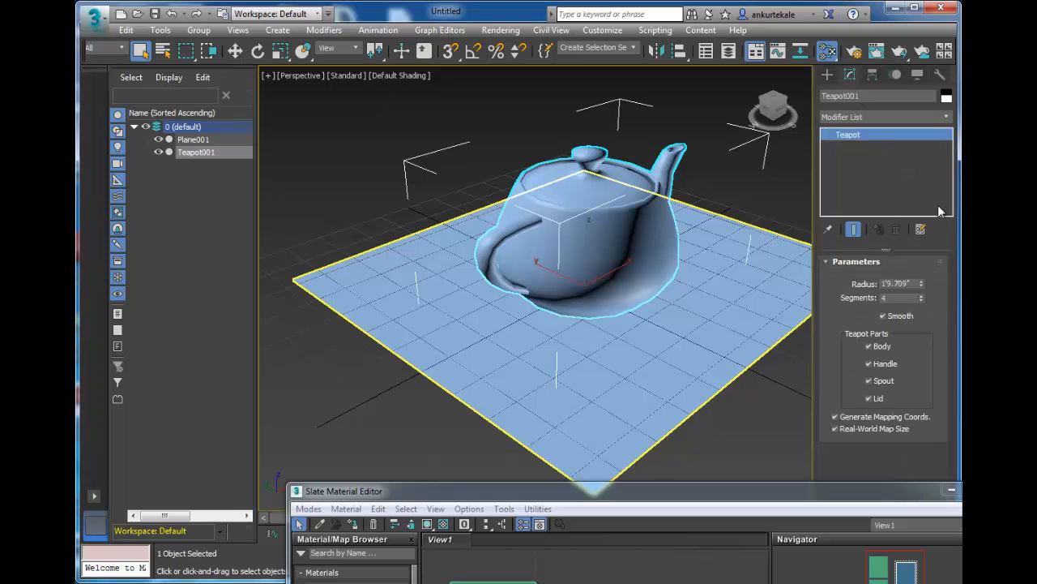
pyautogui.click(921, 296)
pyautogui.click(922, 296)
pyautogui.click(922, 296)
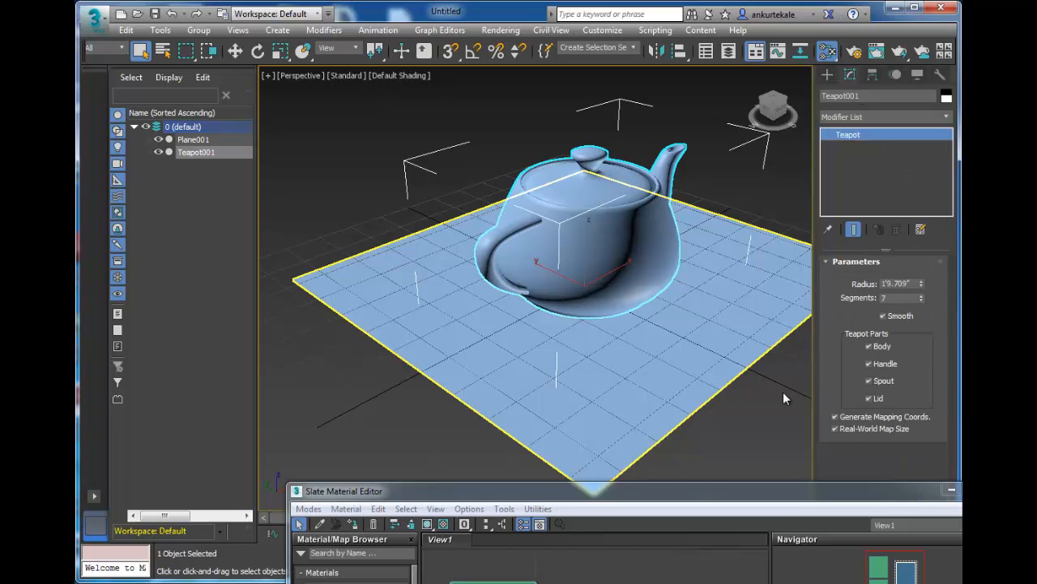
# Step: Bring the Slate Material Editor beside the teapot and assign the pink Standard material to the teapot
pyautogui.moveTo(689, 493); pyautogui.dragTo(766, 379)
pyautogui.moveTo(852, 264); pyautogui.dragTo(983, 43)
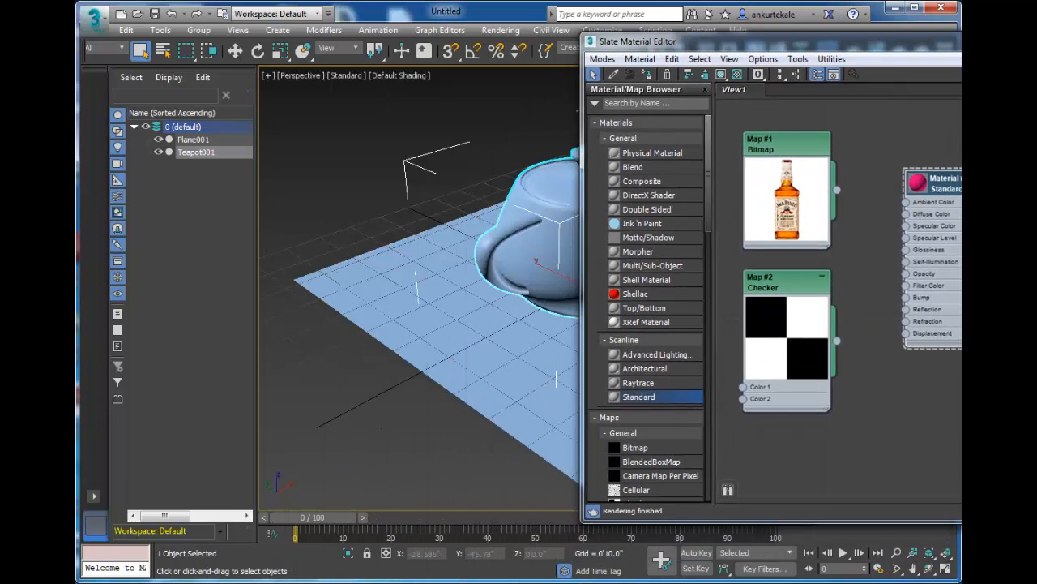
pyautogui.moveTo(999, 259); pyautogui.dragTo(550, 210)
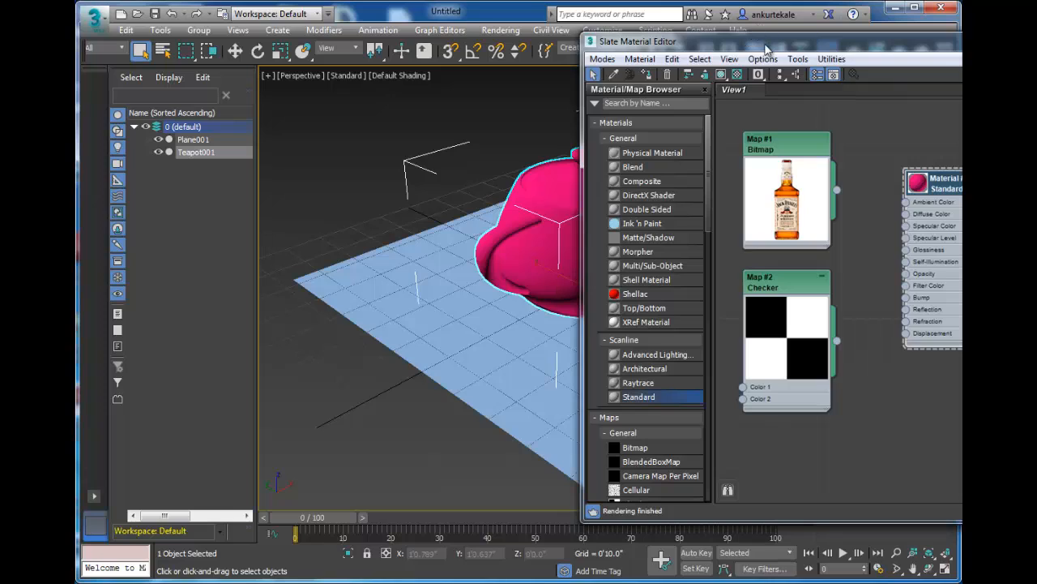
# Step: Set the environment's exposure control to <no exposure control> and render the Perspective view
pyautogui.moveTo(747, 40); pyautogui.dragTo(603, 127)
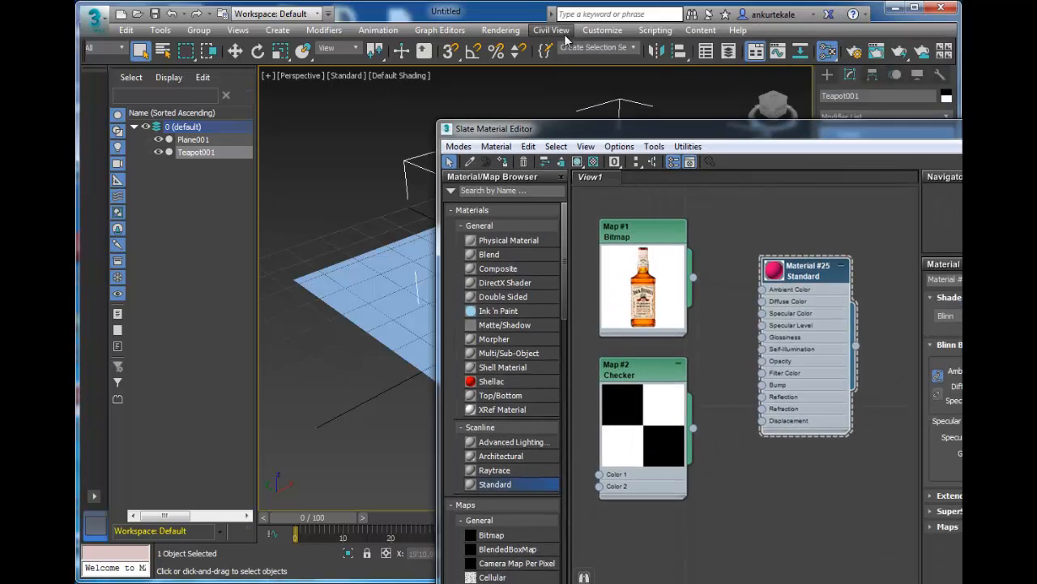
pyautogui.press('8')
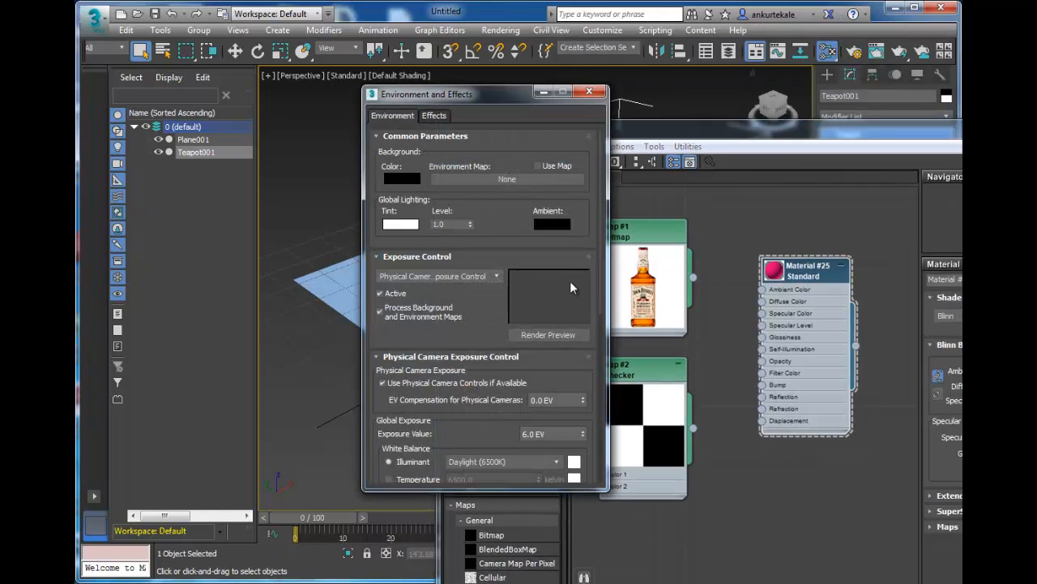
pyautogui.click(460, 277)
pyautogui.click(459, 299)
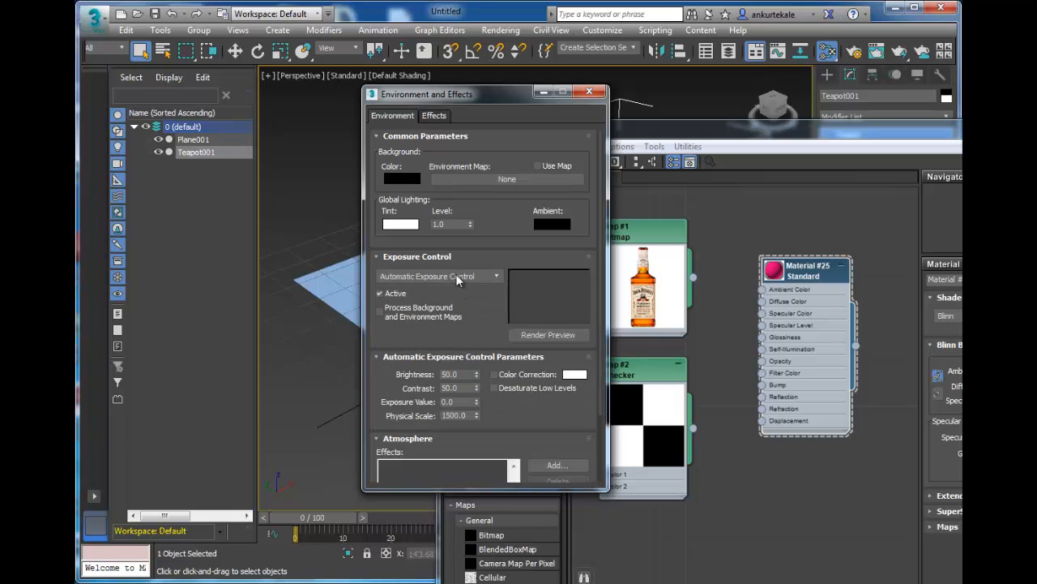
pyautogui.click(459, 276)
pyautogui.click(428, 290)
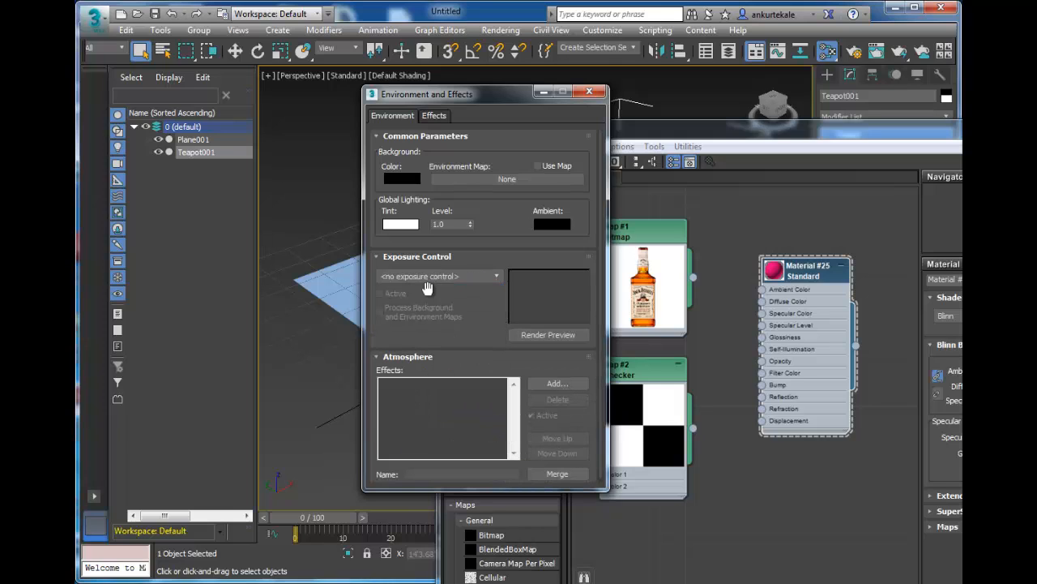
pyautogui.click(589, 91)
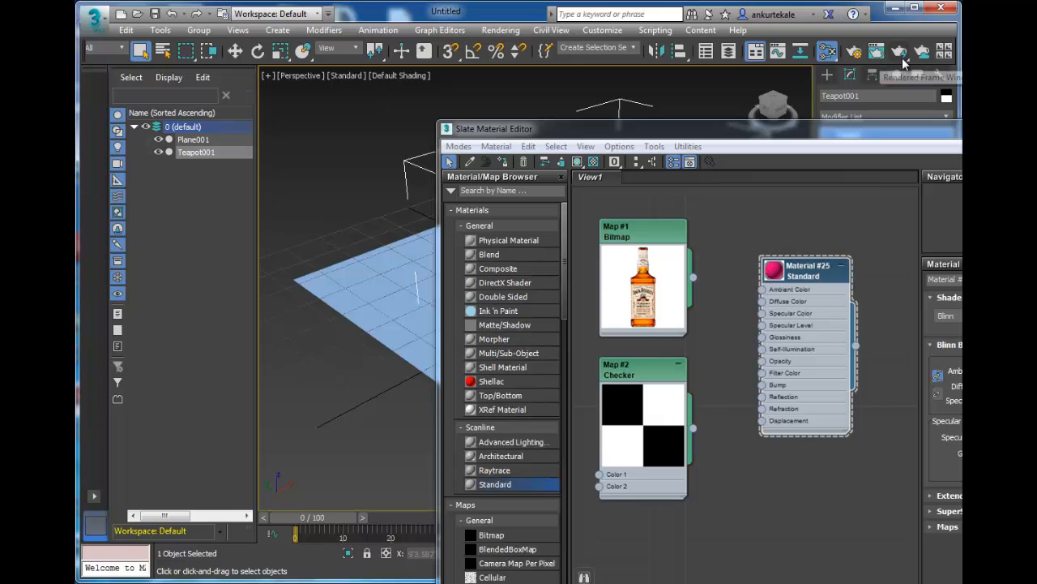
pyautogui.click(901, 54)
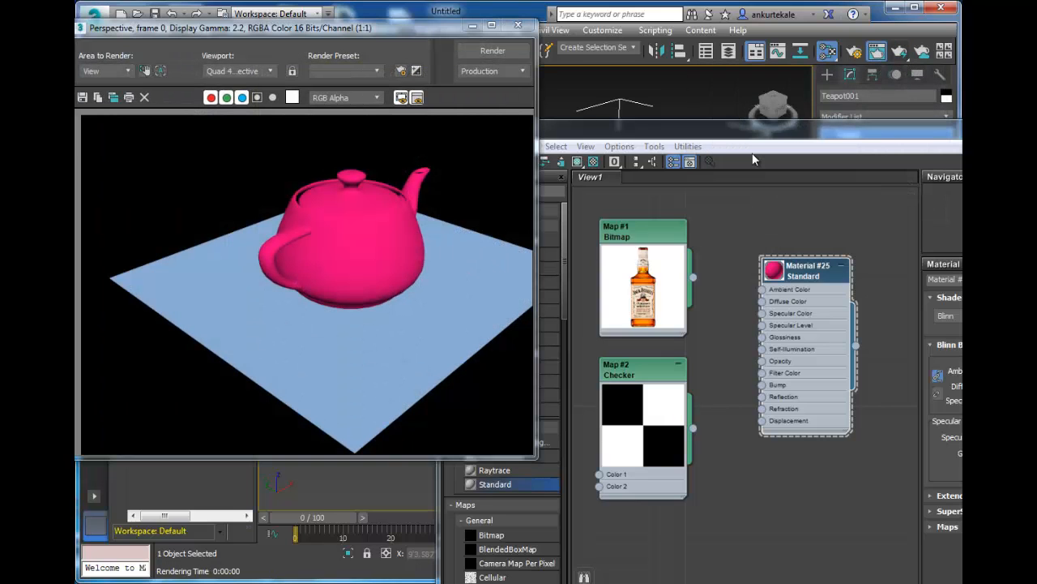
pyautogui.click(493, 50)
# Step: Connect the whiskey Bitmap map to the Standard material's Diffuse Color and render the teapot with it
pyautogui.moveTo(665, 129); pyautogui.dragTo(660, 51)
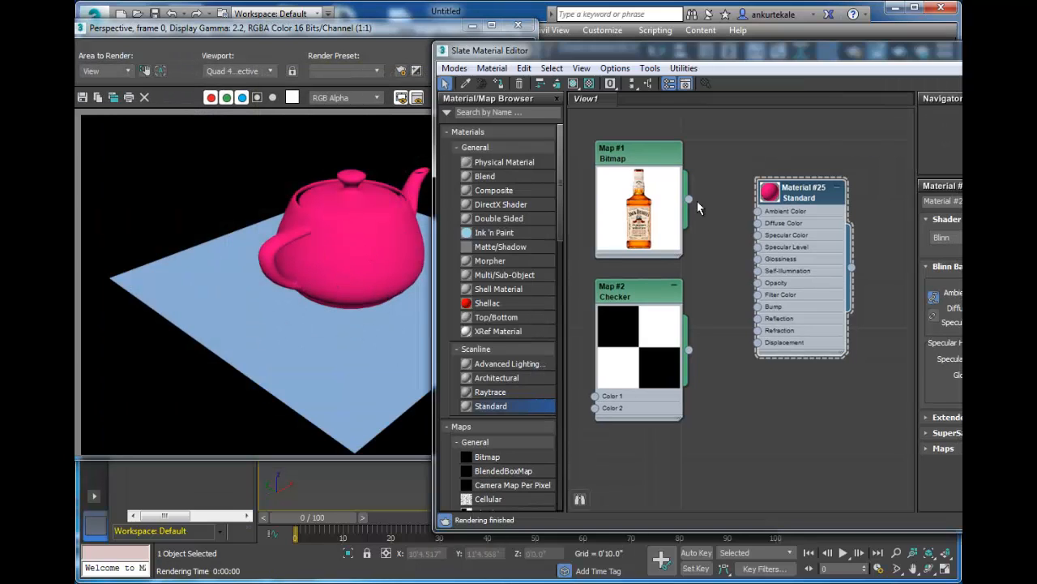
pyautogui.moveTo(712, 216); pyautogui.dragTo(758, 225)
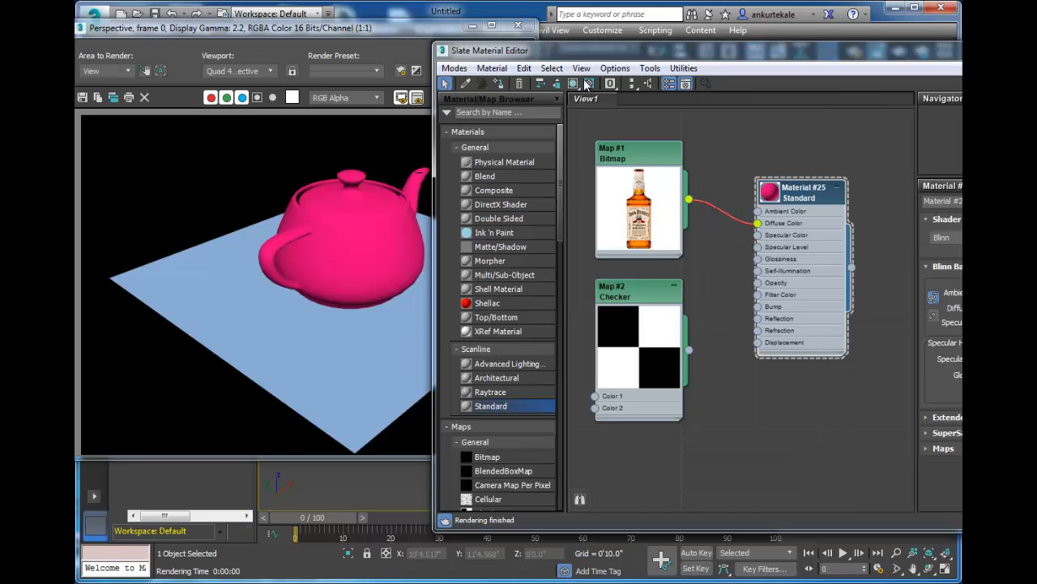
pyautogui.moveTo(606, 50); pyautogui.dragTo(738, 76)
pyautogui.click(493, 50)
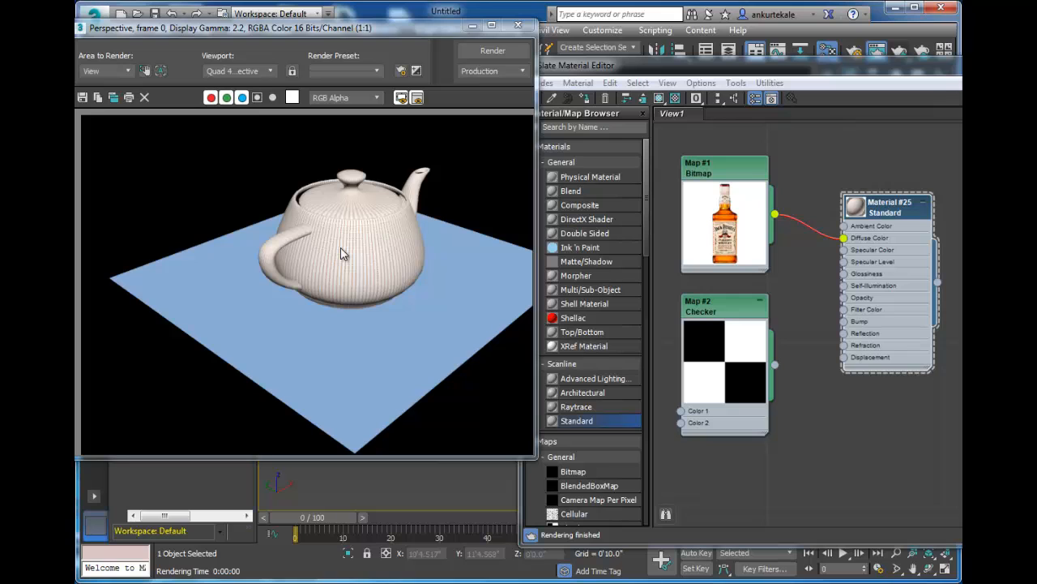
# Step: Turn off real-world scaling for both the whiskey Bitmap map and the teapot, and render the view again
pyautogui.moveTo(822, 66); pyautogui.dragTo(609, 64)
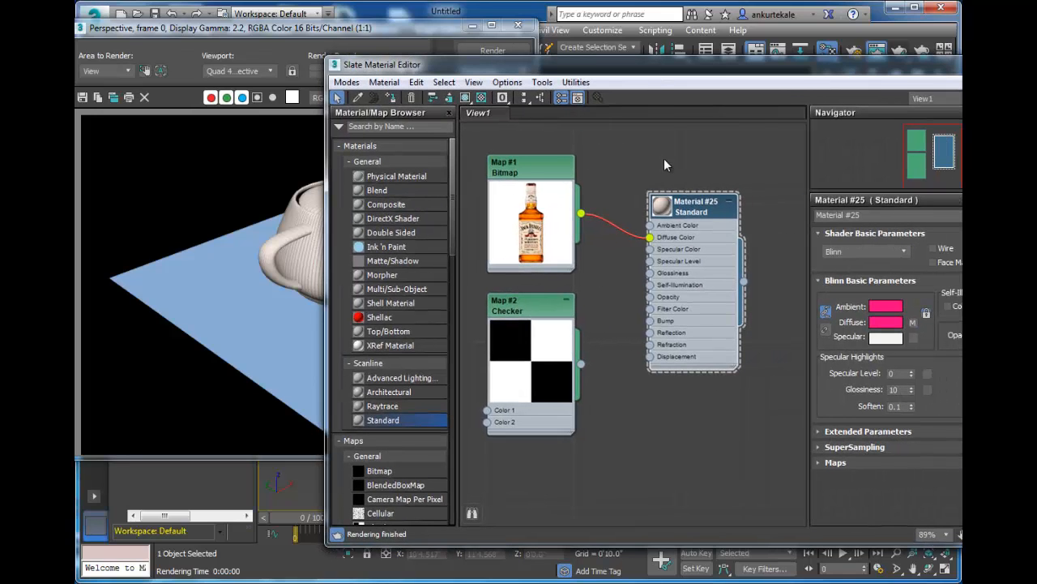
pyautogui.doubleClick(528, 175)
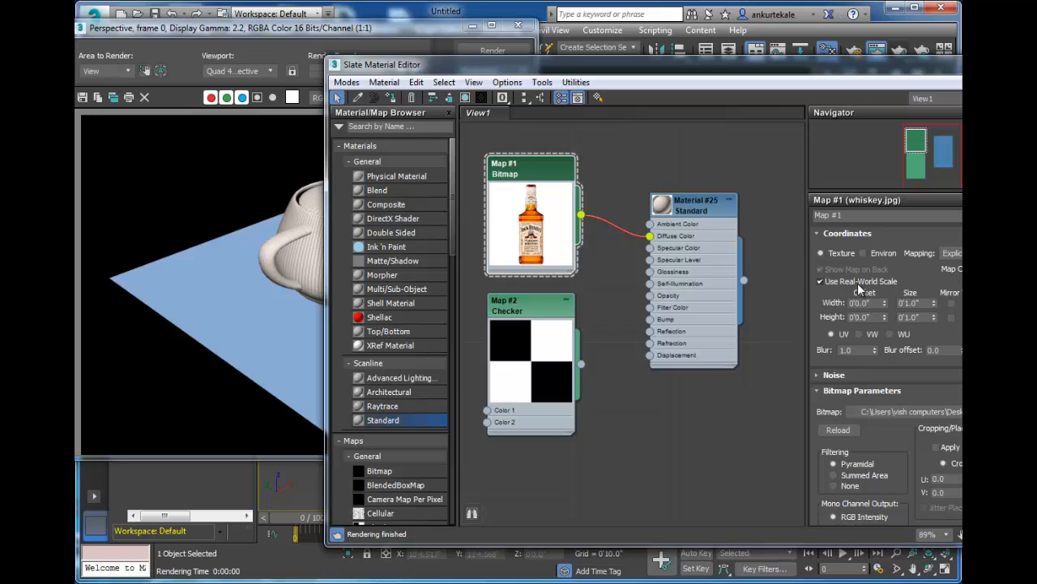
pyautogui.moveTo(754, 65); pyautogui.dragTo(536, 486)
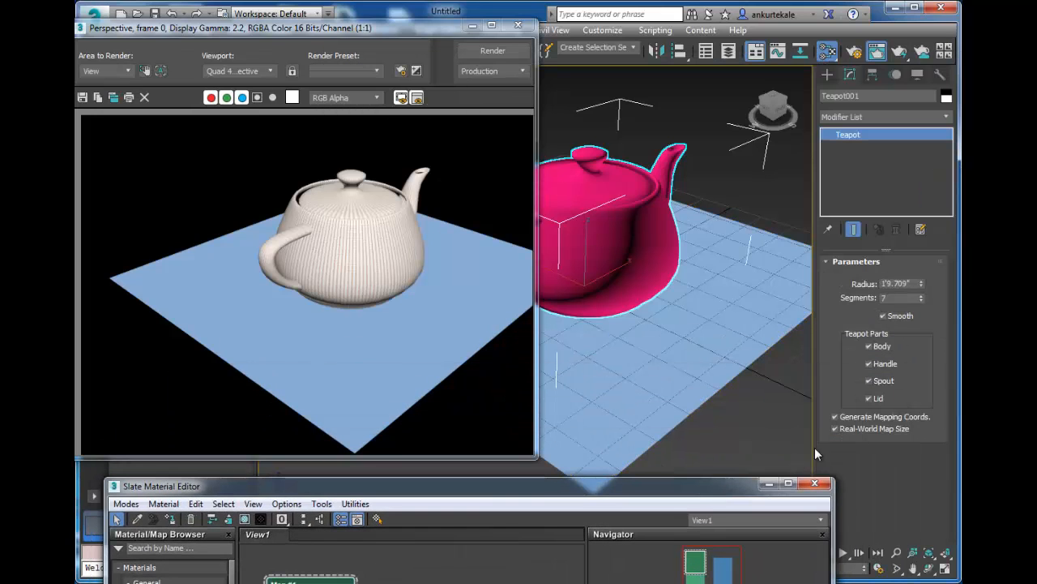
pyautogui.moveTo(624, 486); pyautogui.dragTo(958, 63)
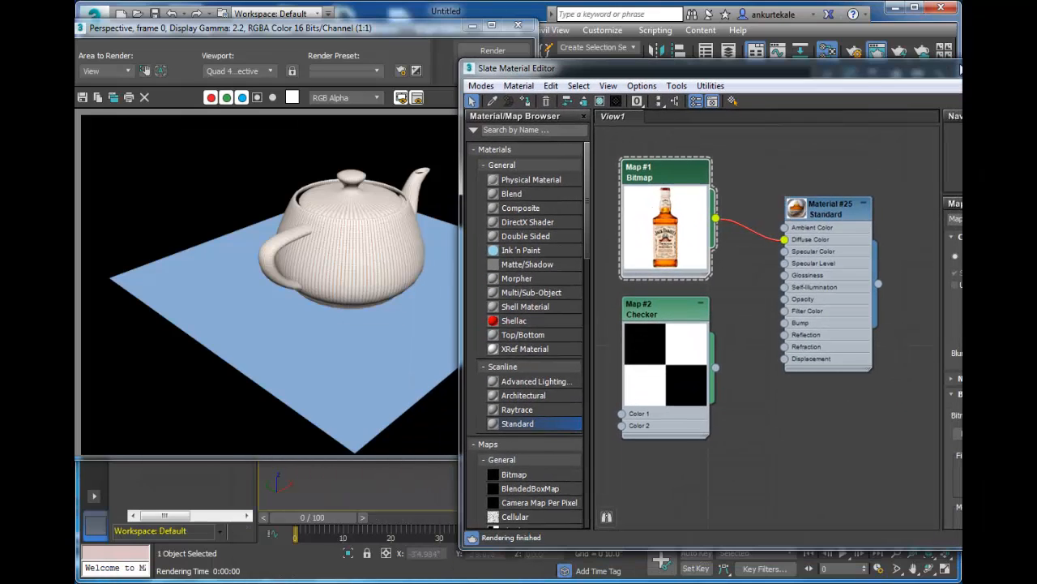
pyautogui.click(498, 54)
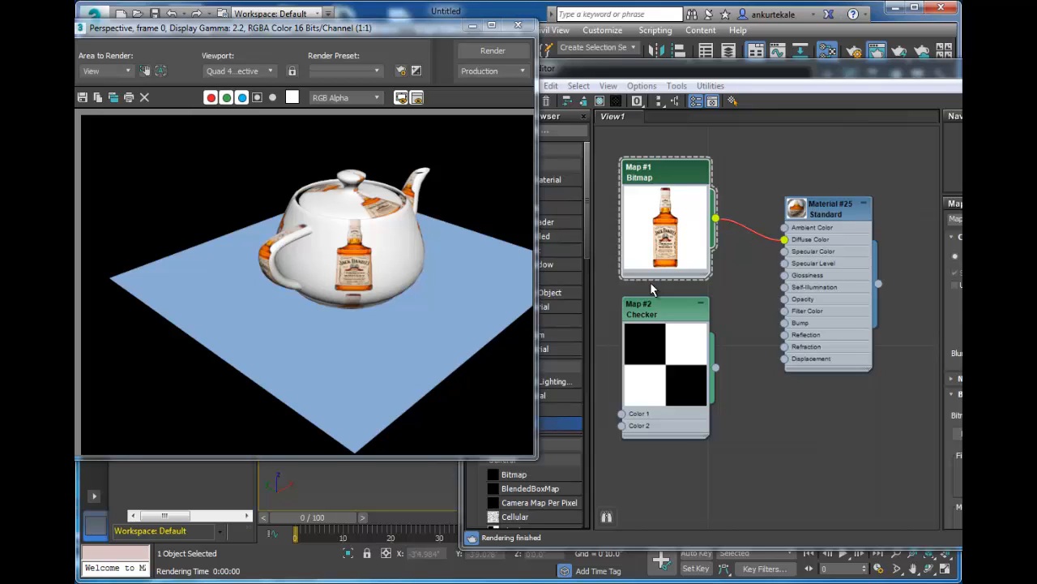
# Step: Replace the Bitmap connection with the Checker map on the material's Diffuse Color and render the teapot
pyautogui.click(749, 229)
pyautogui.press('Delete')
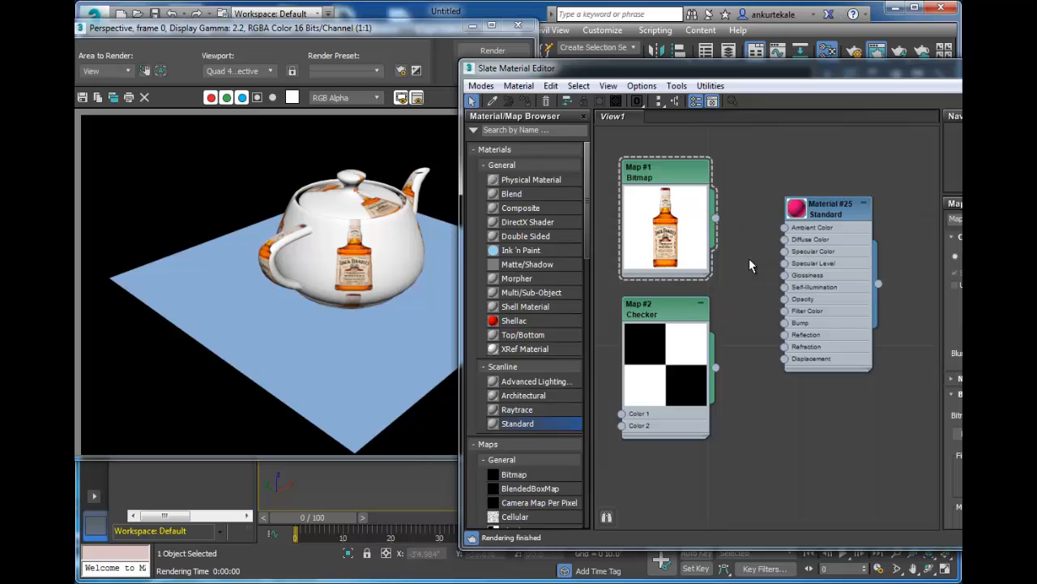
pyautogui.moveTo(716, 367); pyautogui.dragTo(787, 241)
pyautogui.click(492, 50)
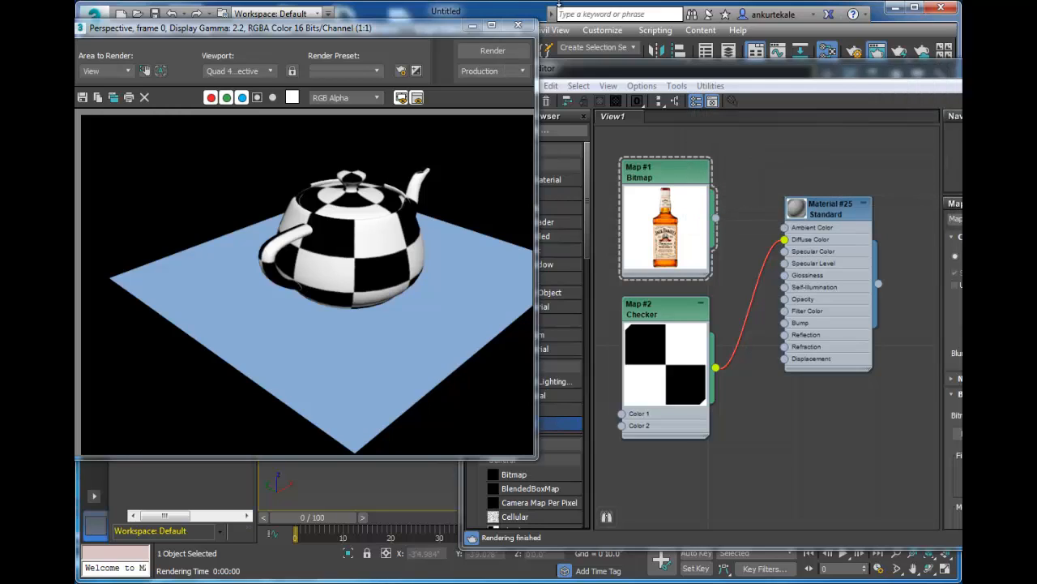
# Step: Show the Checker map's parameters and set its U and V tiling to 2.0
pyautogui.click(820, 362)
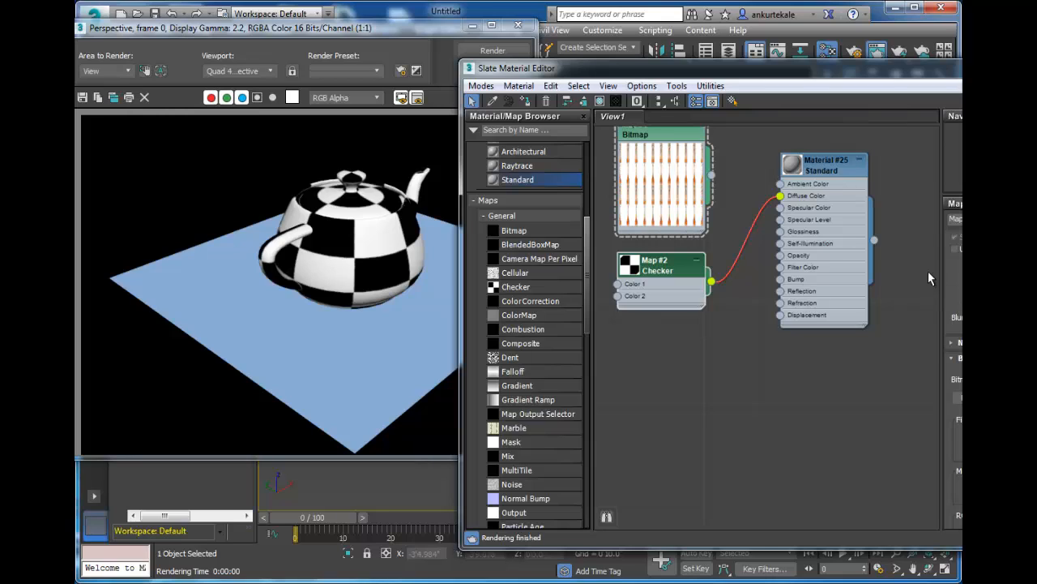
pyautogui.click(685, 274)
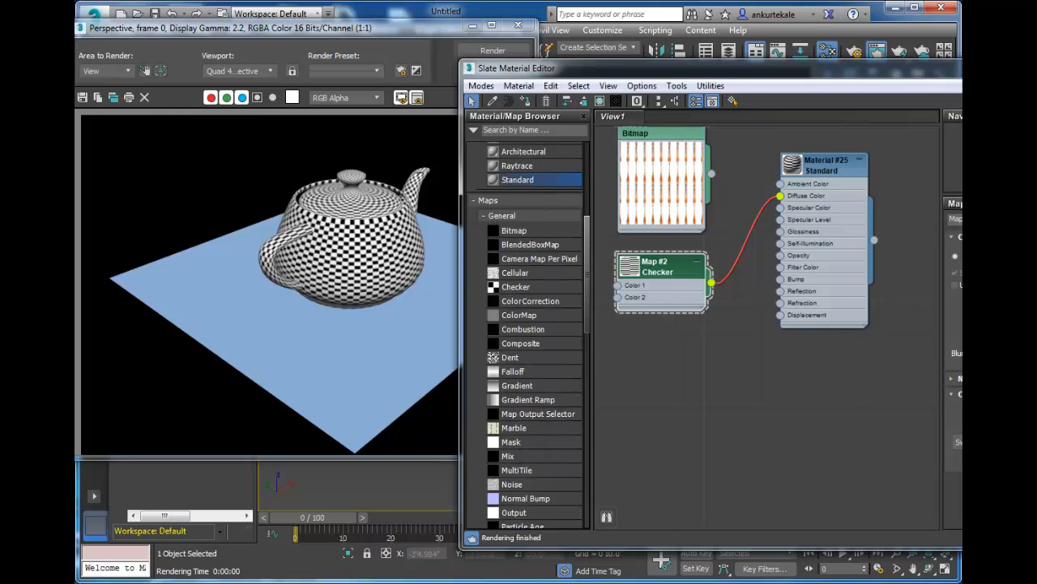
pyautogui.moveTo(961, 68); pyautogui.dragTo(712, 71)
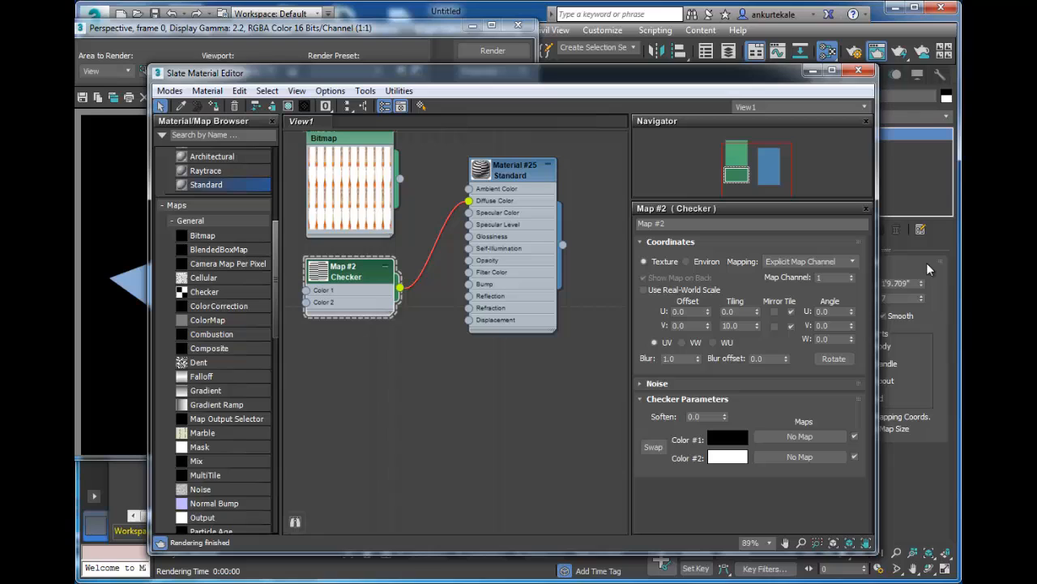
pyautogui.rightClick(755, 326)
pyautogui.moveTo(739, 311); pyautogui.dragTo(676, 306)
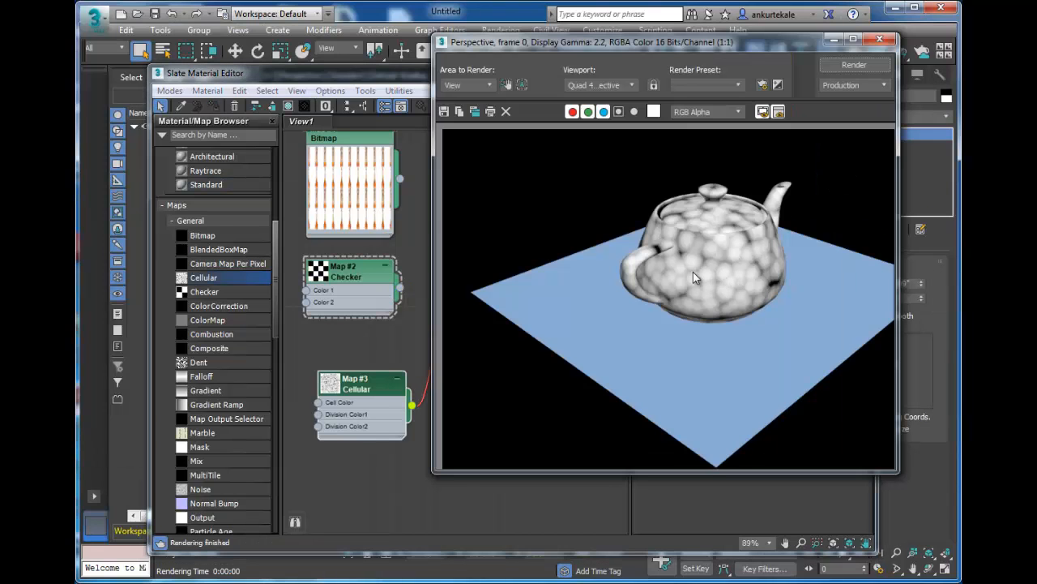
# Step: Set Color #1 of the Checker map to a bright magenta
pyautogui.click(364, 277)
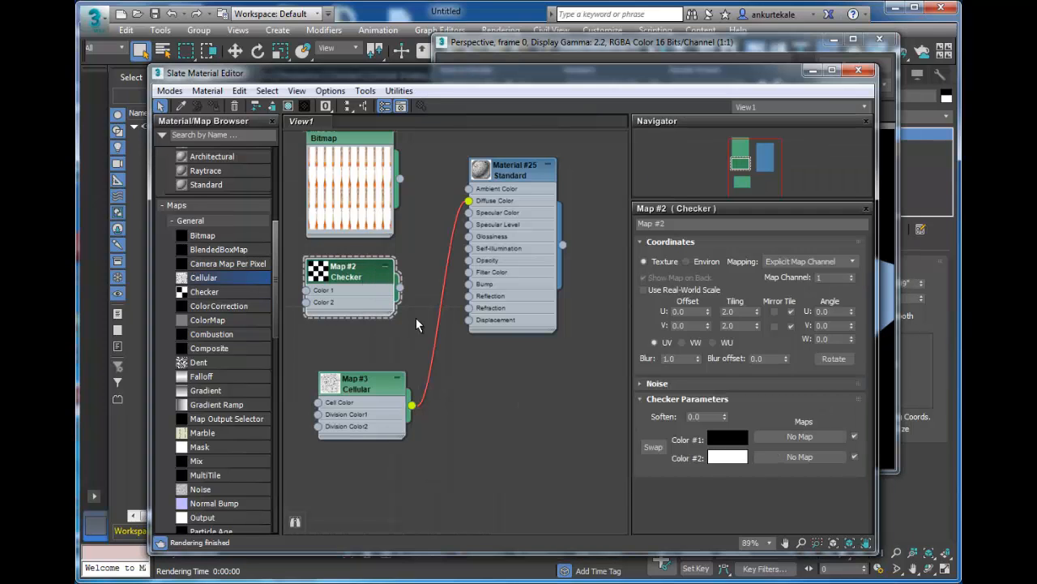
pyautogui.click(728, 439)
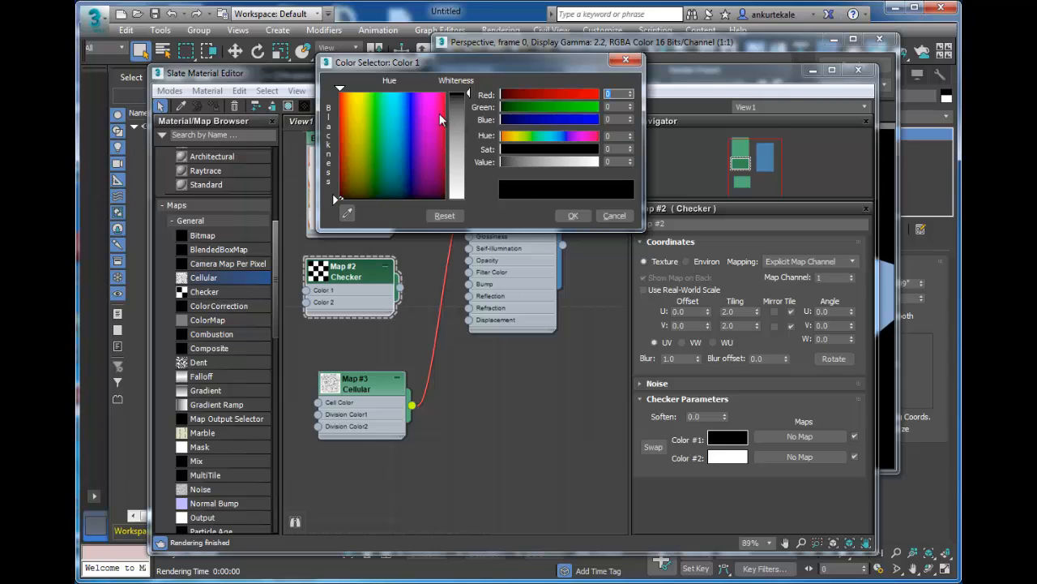
pyautogui.click(428, 111)
pyautogui.click(573, 216)
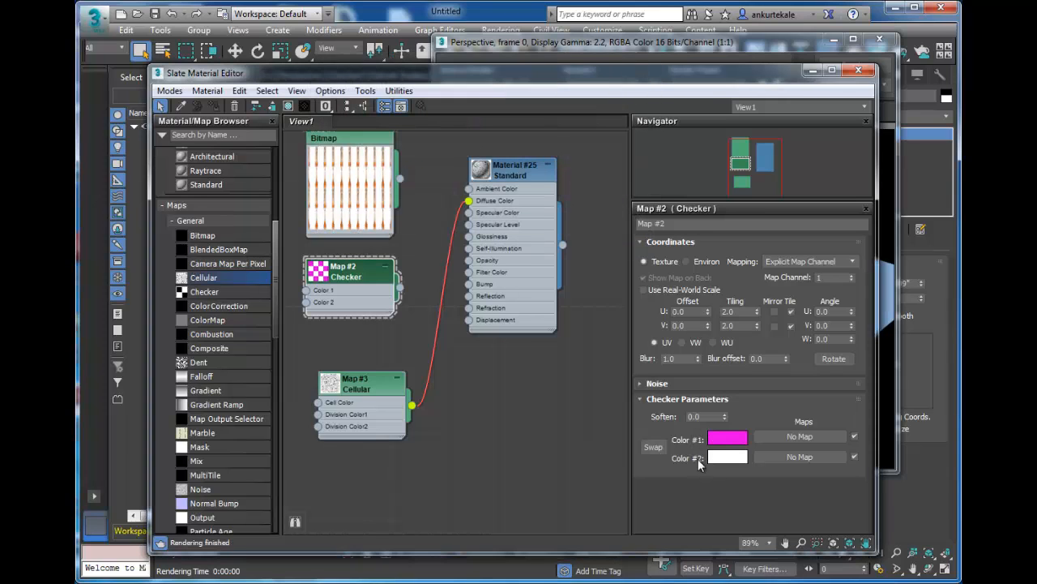
# Step: Try to change Color #2 of the Checker map to an orange hue
pyautogui.click(726, 457)
pyautogui.moveTo(416, 162); pyautogui.dragTo(374, 95)
pyautogui.click(342, 93)
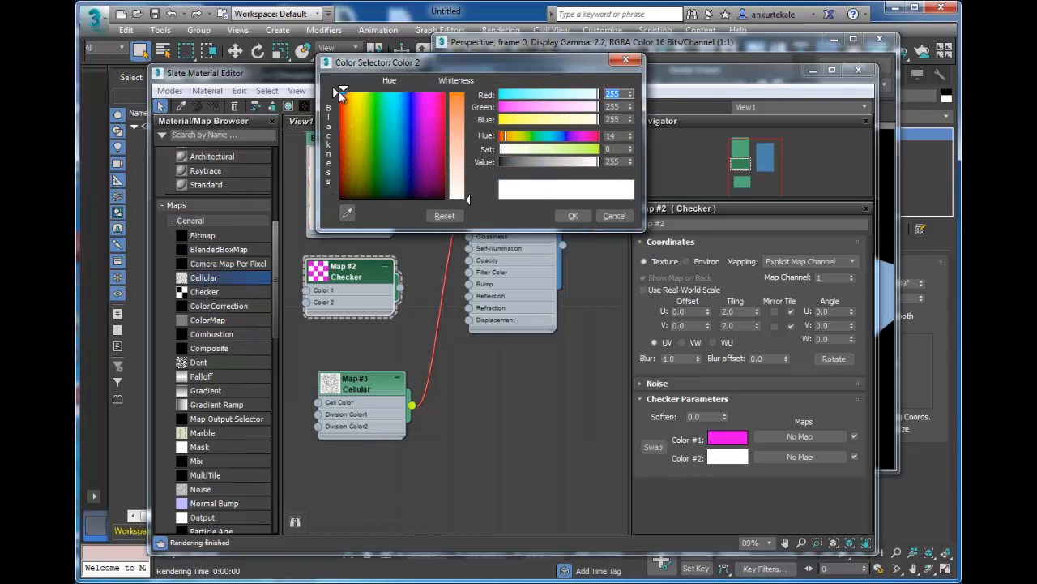
pyautogui.click(573, 215)
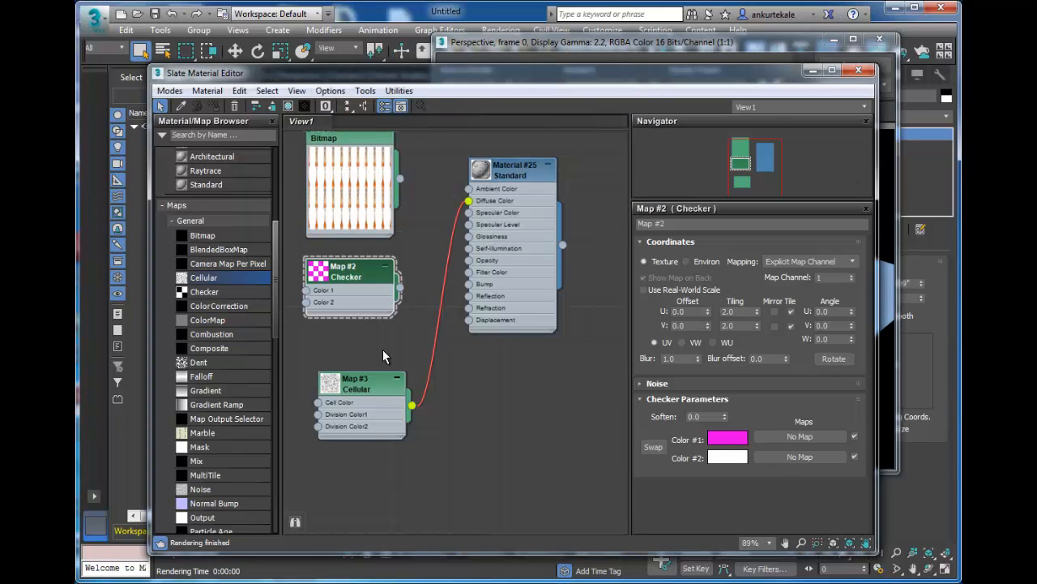
# Step: Connect the Checker map to the material's Diffuse Color in place of the Cellular map and render the view
pyautogui.moveTo(451, 257); pyautogui.dragTo(478, 168)
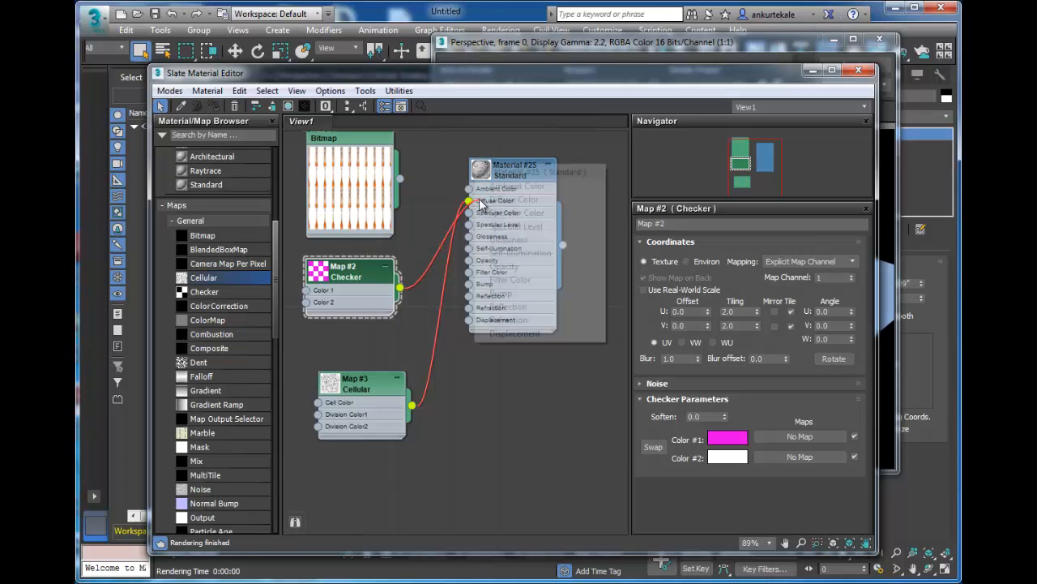
pyautogui.click(504, 200)
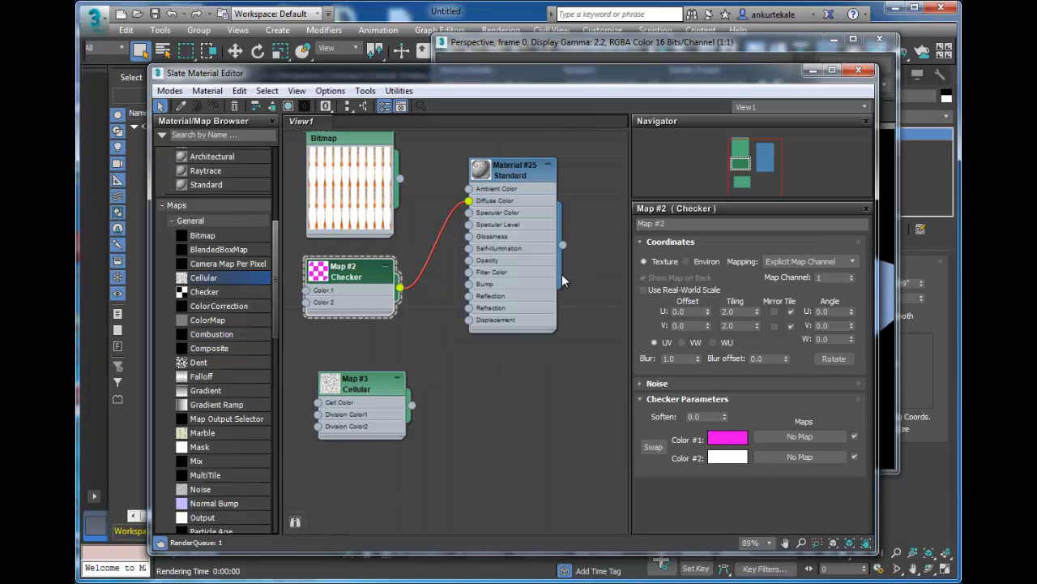
pyautogui.moveTo(758, 74); pyautogui.dragTo(760, 101)
pyautogui.click(854, 65)
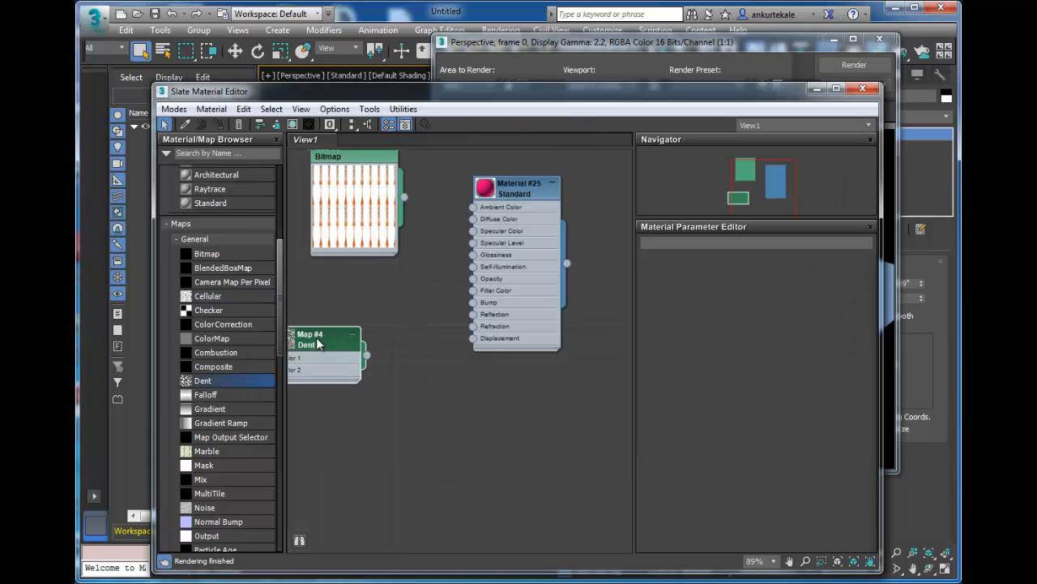
# Step: Enlarge the Dent map node's preview and place the node well below the Bitmap map
pyautogui.moveTo(317, 339); pyautogui.dragTo(391, 314)
pyautogui.doubleClick(353, 311)
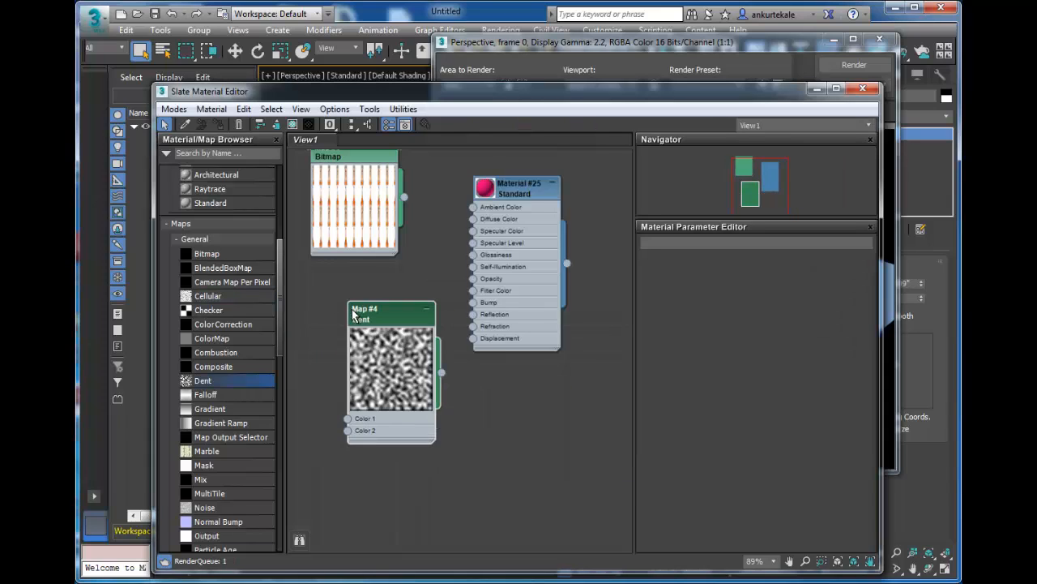
pyautogui.moveTo(415, 390); pyautogui.dragTo(395, 367, button='middle')
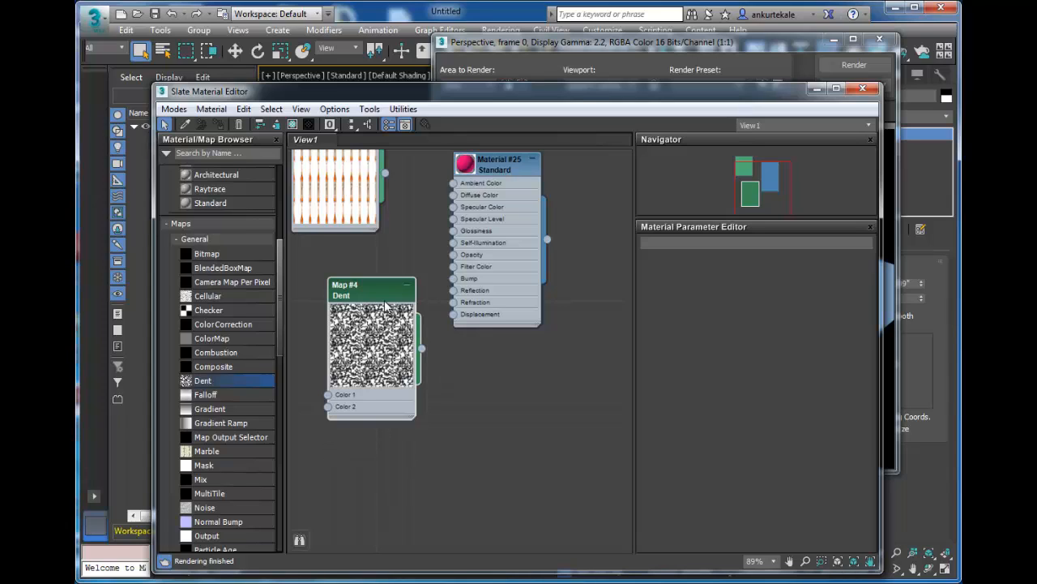
pyautogui.moveTo(384, 308); pyautogui.dragTo(371, 409)
# Step: Align the Bitmap map node above the Dent map, collapse its preview, and shift the Standard material node slightly upward
pyautogui.moveTo(342, 177); pyautogui.dragTo(374, 224)
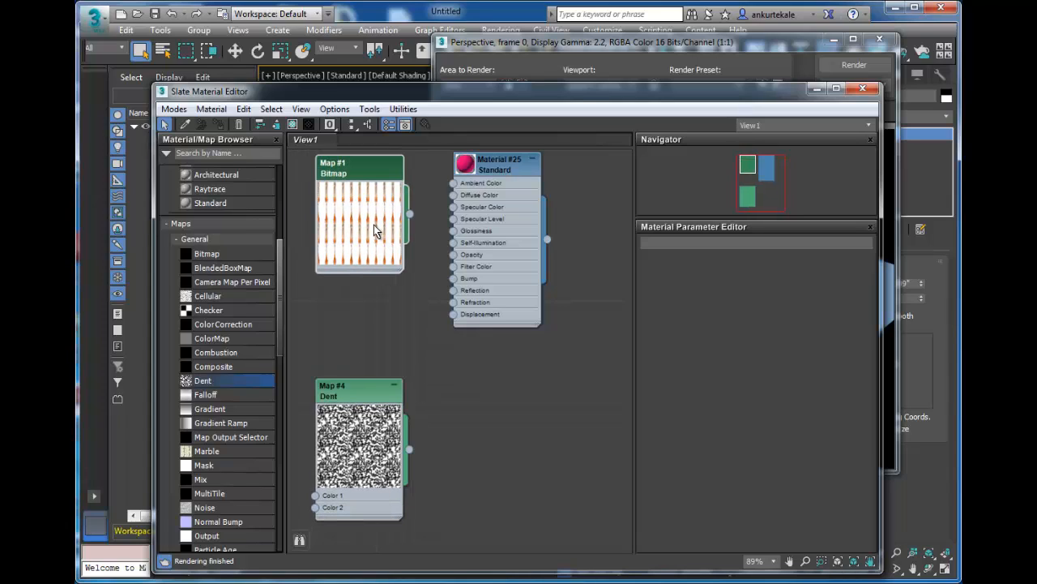
pyautogui.doubleClick(373, 225)
pyautogui.moveTo(365, 277); pyautogui.dragTo(364, 367)
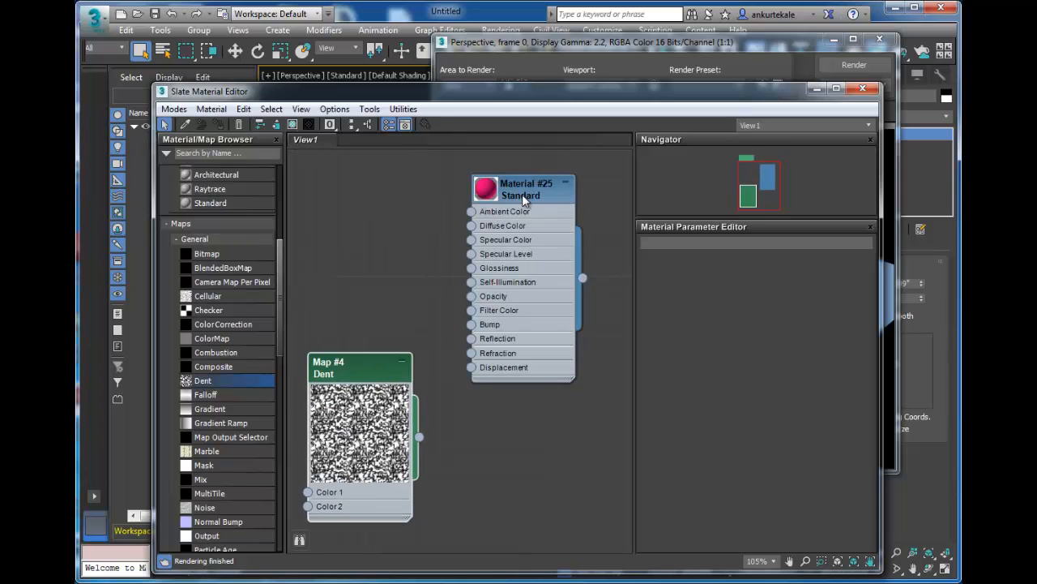
pyautogui.moveTo(522, 194); pyautogui.dragTo(521, 177)
pyautogui.moveTo(520, 191); pyautogui.dragTo(531, 278, button='middle')
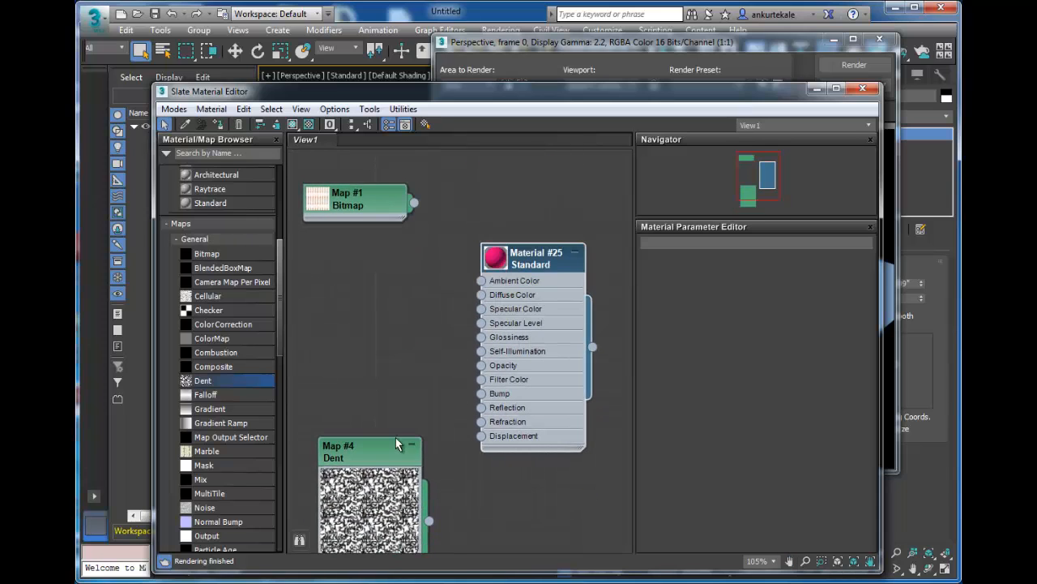
# Step: Move the Dent map and Standard material nodes slightly upward, and display the Standard material's parameters with its preview enlarged
pyautogui.moveTo(393, 447); pyautogui.dragTo(406, 415)
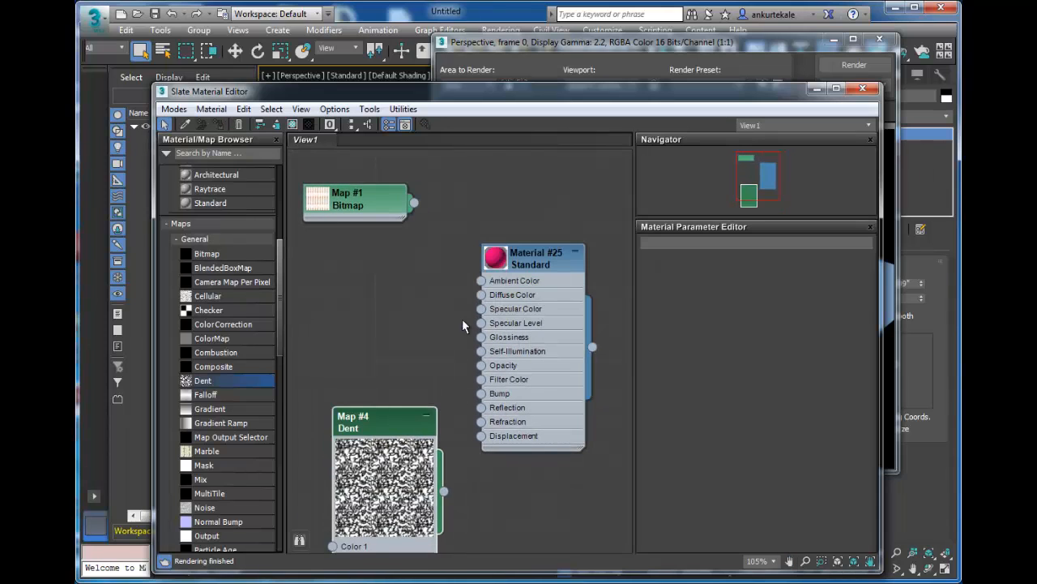
pyautogui.doubleClick(537, 267)
pyautogui.moveTo(555, 267); pyautogui.dragTo(554, 253)
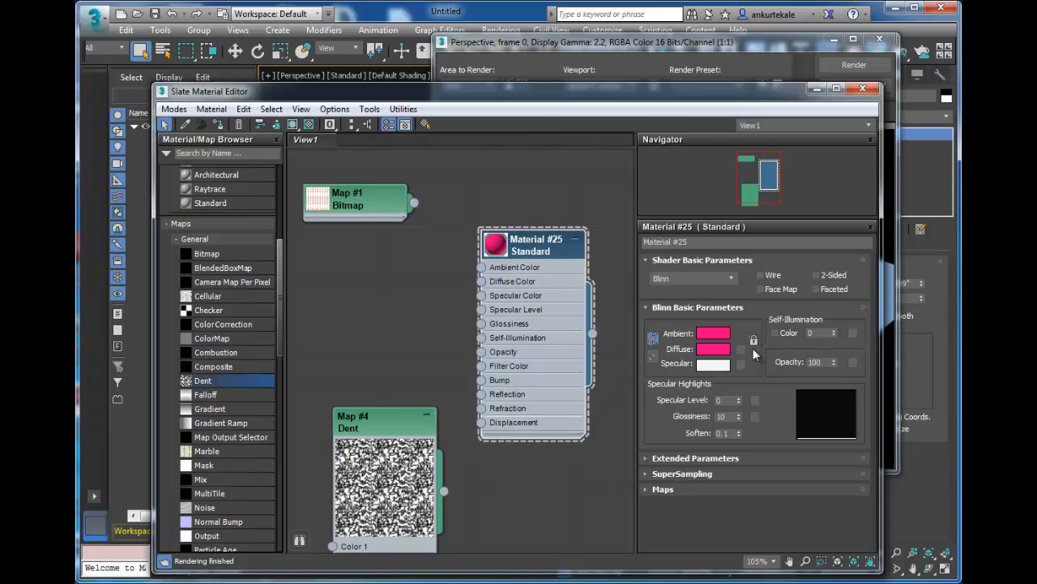
pyautogui.doubleClick(495, 243)
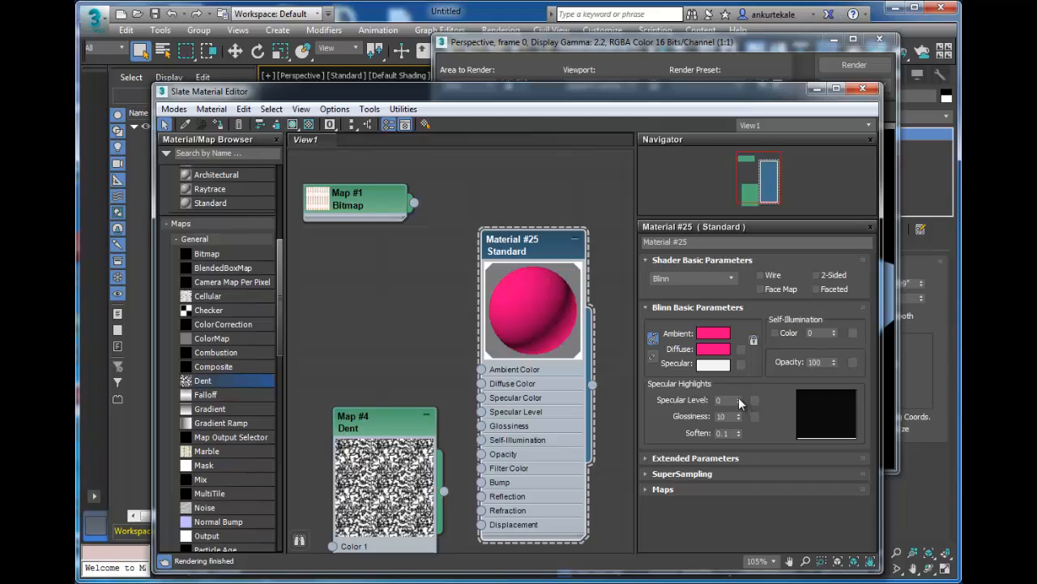
# Step: Set the Standard material's Specular Level to 92 and Glossiness to 33, and render the view
pyautogui.moveTo(738, 397); pyautogui.dragTo(737, 357)
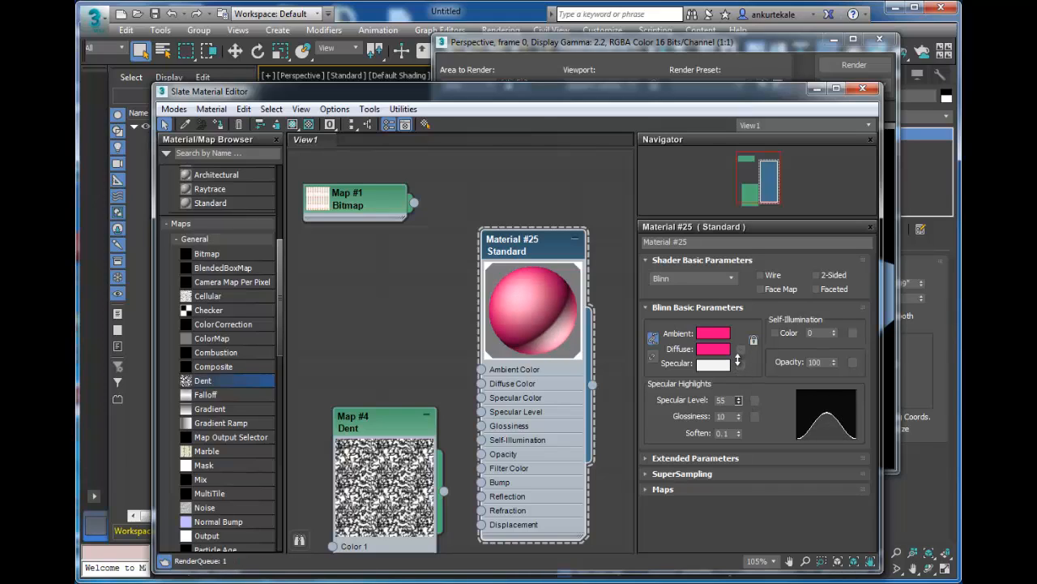
pyautogui.moveTo(738, 416); pyautogui.dragTo(735, 397)
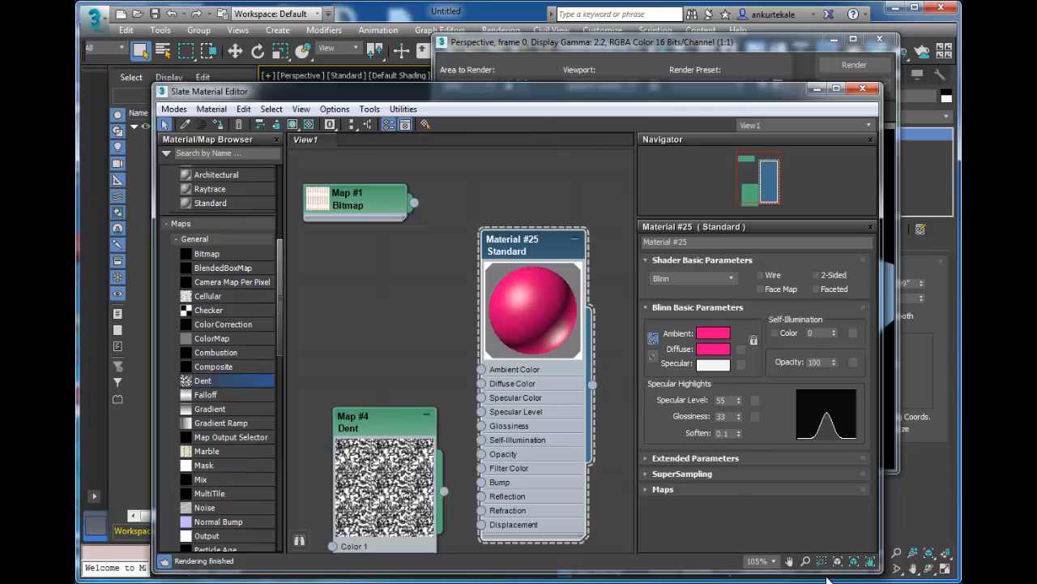
pyautogui.moveTo(738, 399); pyautogui.dragTo(738, 370)
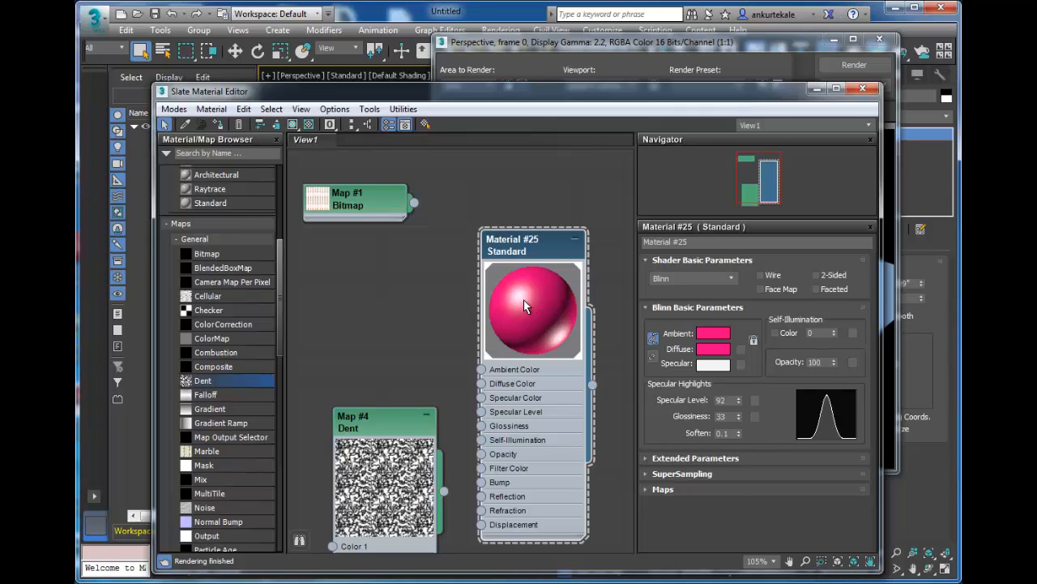
pyautogui.click(854, 65)
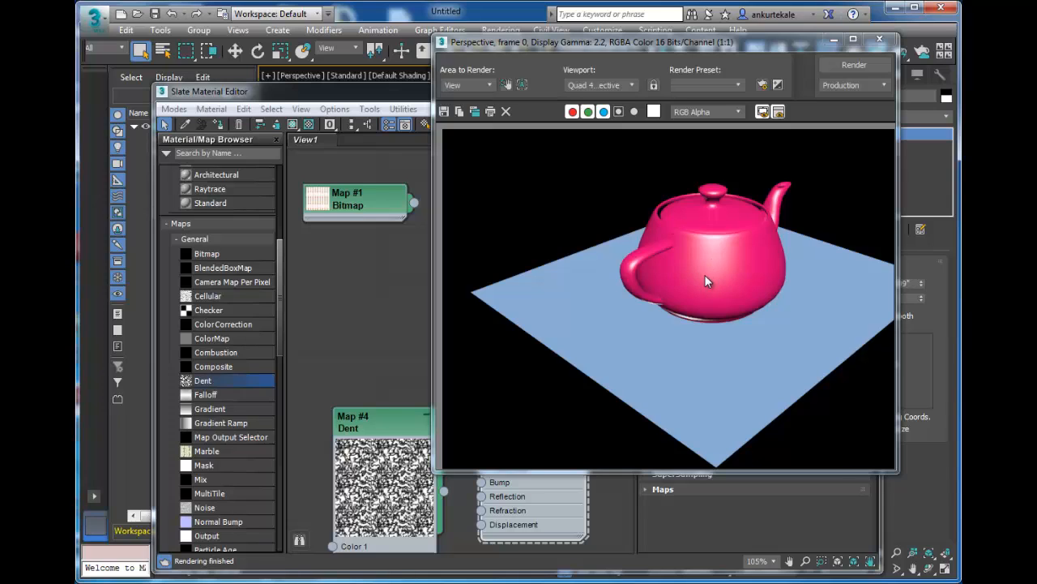
# Step: Add a Checker map to the Standard material's Diffuse Color channel and render the view
pyautogui.moveTo(210, 310); pyautogui.dragTo(496, 355)
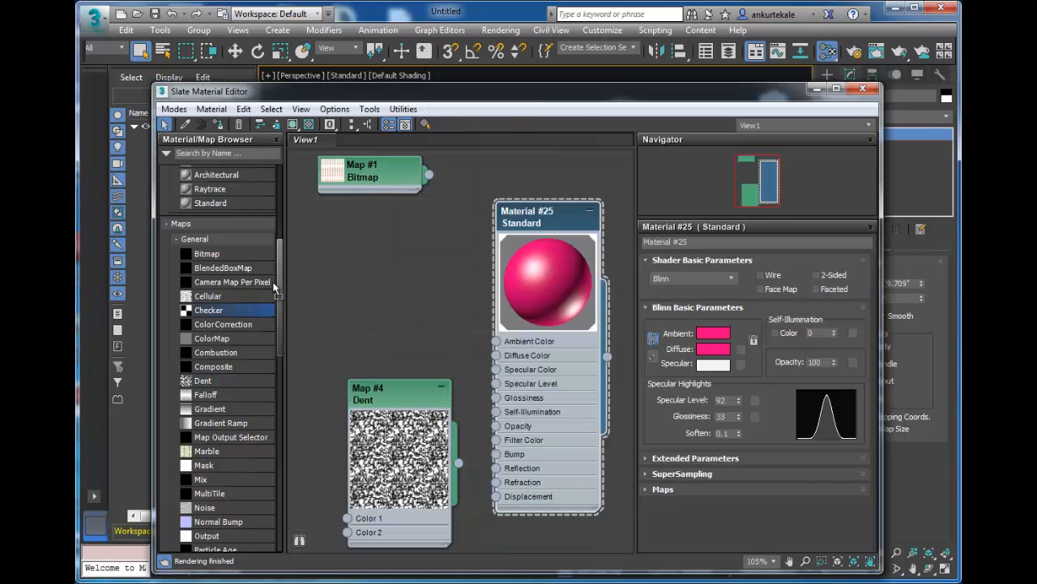
pyautogui.click(905, 56)
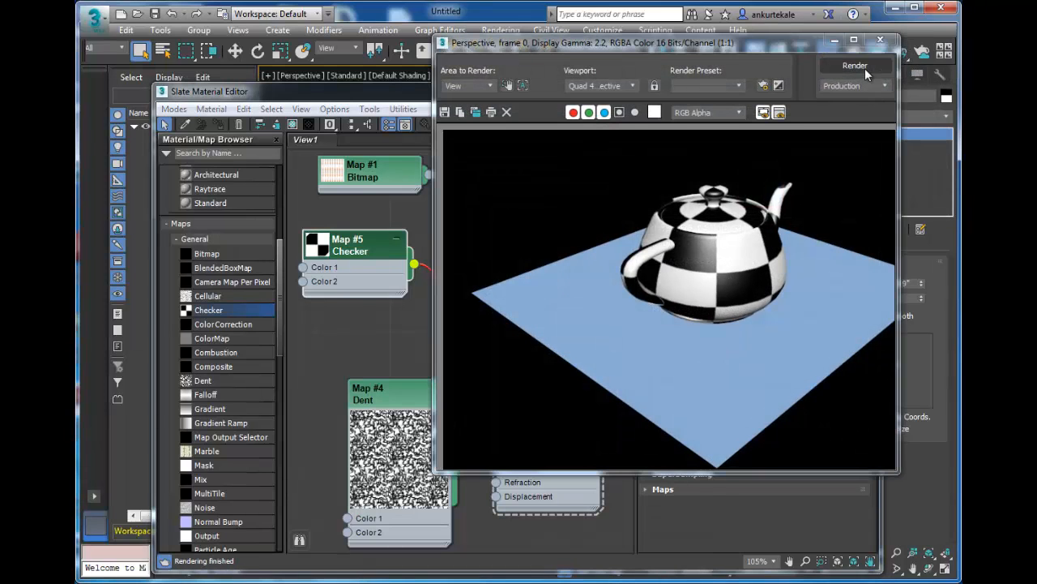
pyautogui.click(865, 68)
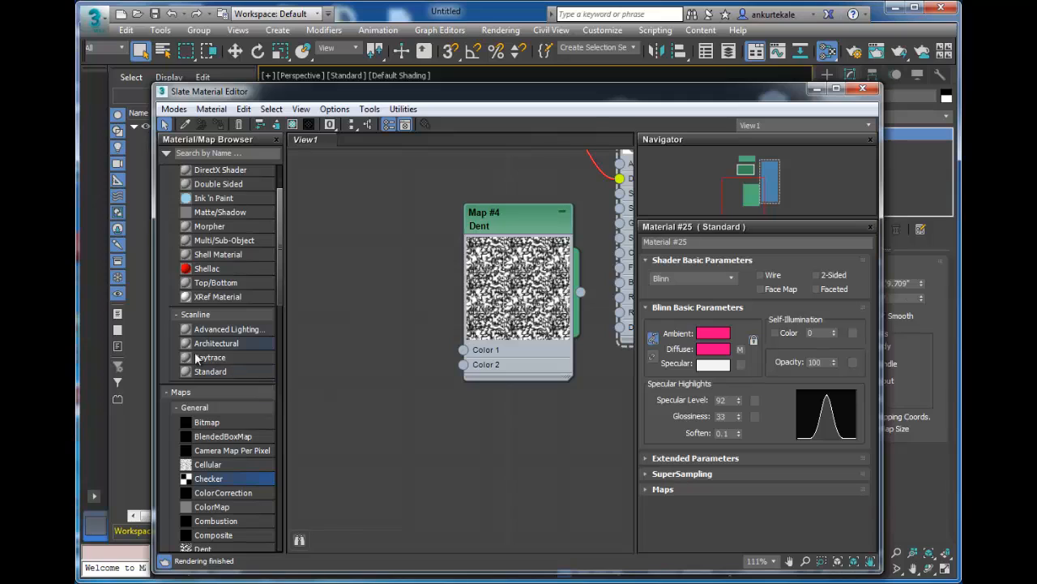
# Step: Add an Architectural material beside the Dent map, apply the Plastic template, and enlarge the material's preview
pyautogui.moveTo(216, 343); pyautogui.dragTo(392, 235)
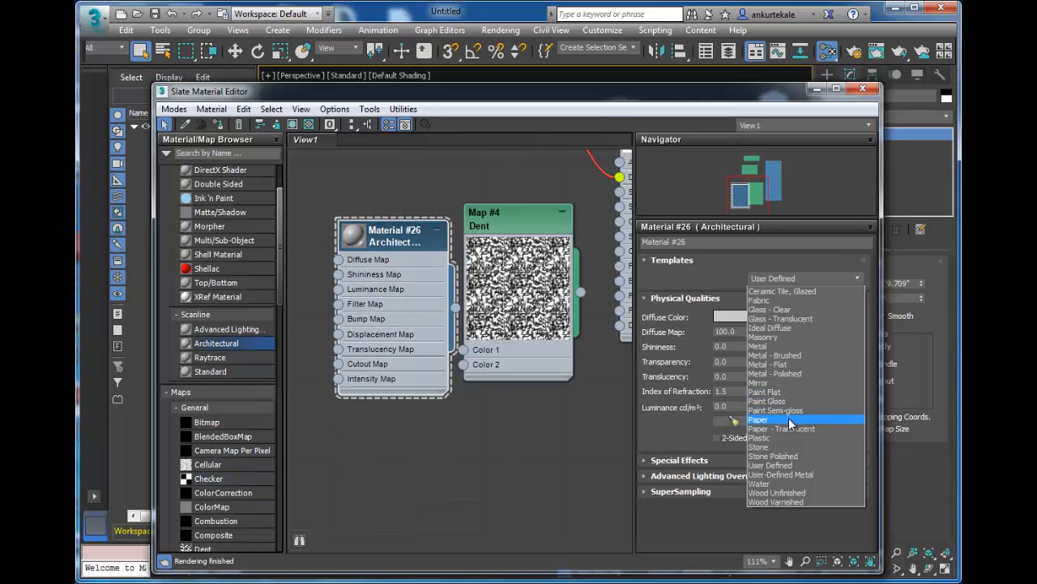
pyautogui.click(784, 438)
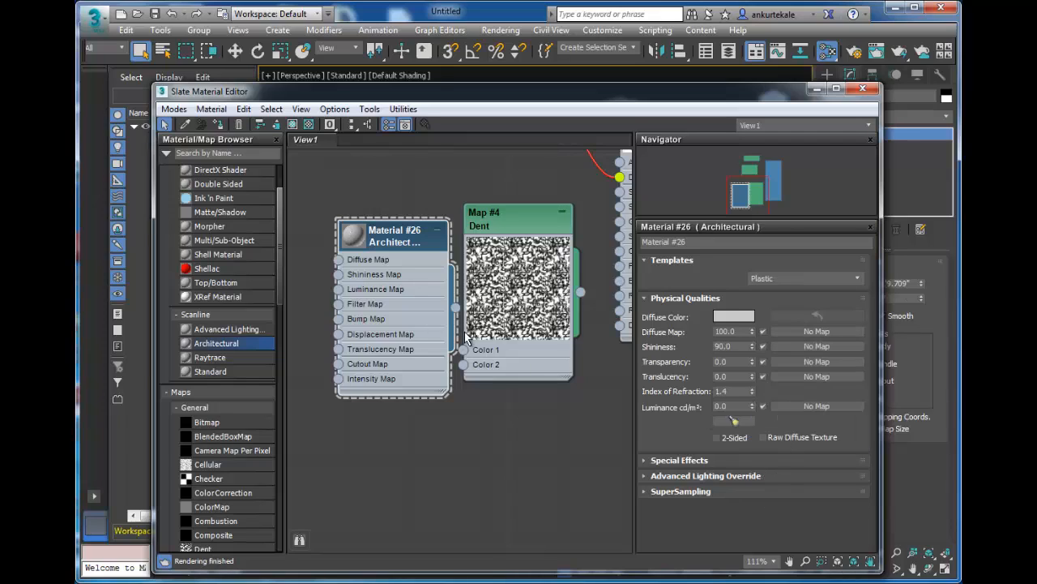
pyautogui.doubleClick(354, 243)
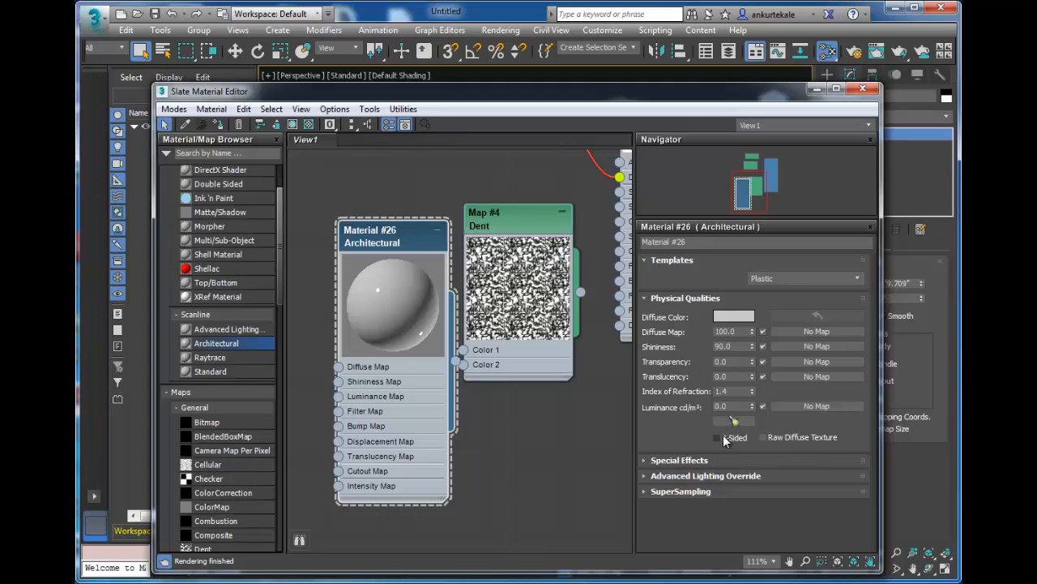
# Step: Set the Architectural material's Transparency to 98 and move its node clear of the Dent map
pyautogui.doubleClick(724, 346)
pyautogui.press('Tab')
pyautogui.moveTo(752, 361); pyautogui.dragTo(762, 289)
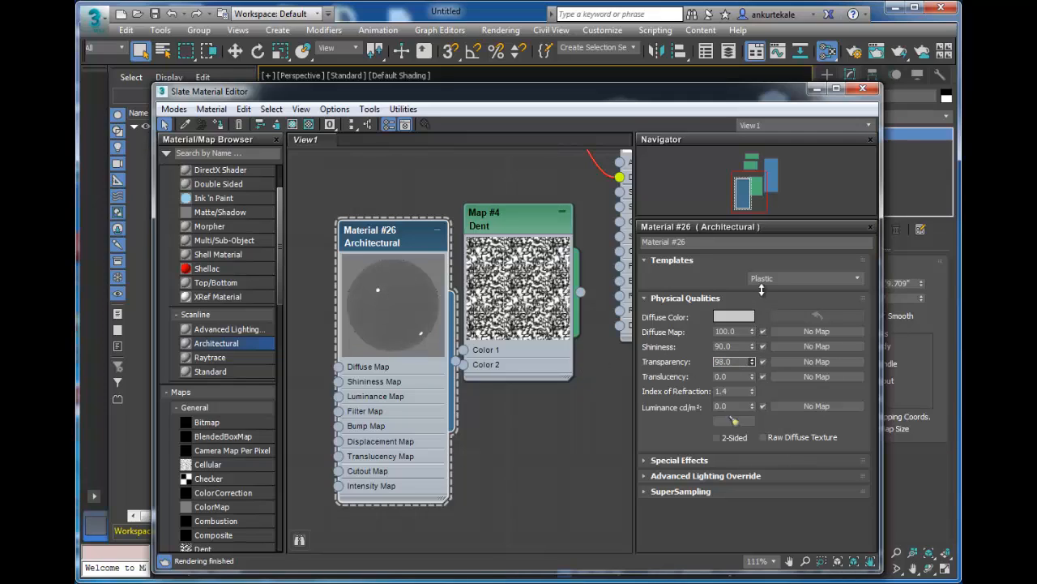
pyautogui.moveTo(409, 237); pyautogui.dragTo(377, 209)
# Step: Uncover the teapot in the viewport, assign the Architectural material to it, and render the view
pyautogui.moveTo(510, 92); pyautogui.dragTo(587, 117)
pyautogui.moveTo(631, 145)
pyautogui.mouseDown()
pyautogui.moveTo(712, 316)
pyautogui.moveTo(622, 143)
pyautogui.mouseUp()
pyautogui.rightClick(449, 241)
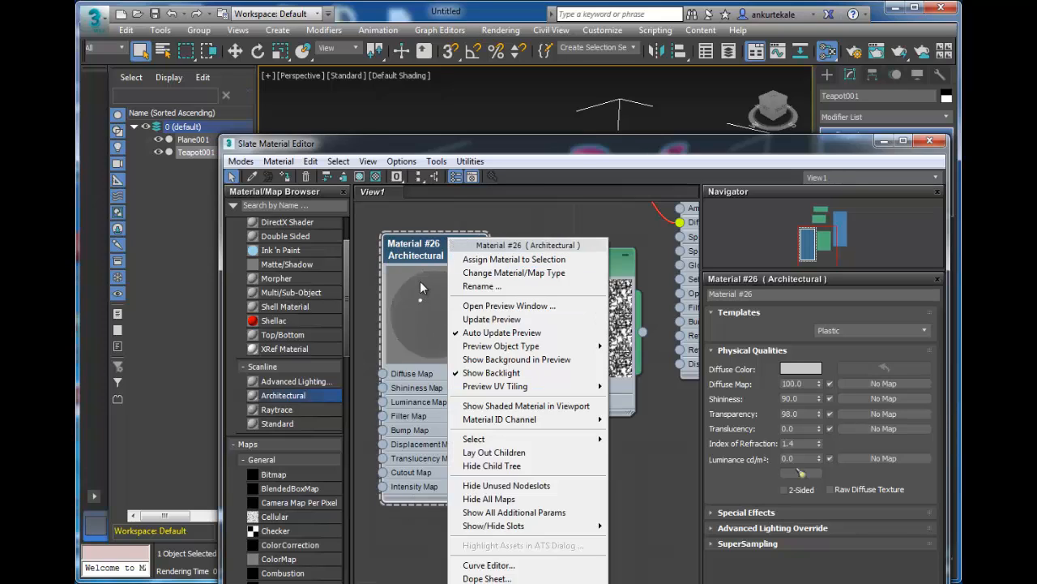
pyautogui.click(423, 257)
pyautogui.moveTo(535, 148); pyautogui.dragTo(467, 288)
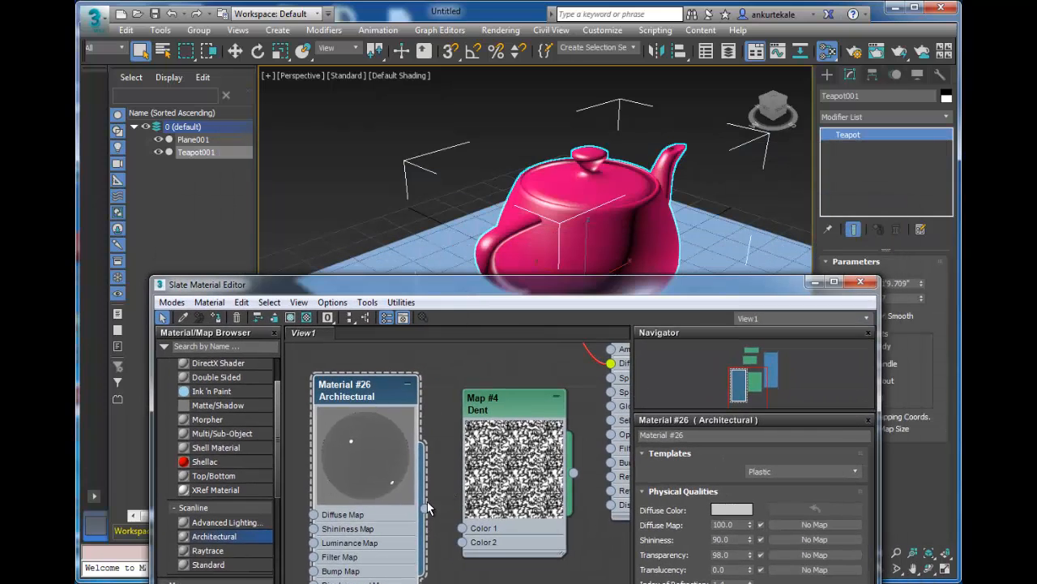
pyautogui.moveTo(425, 509); pyautogui.dragTo(531, 217)
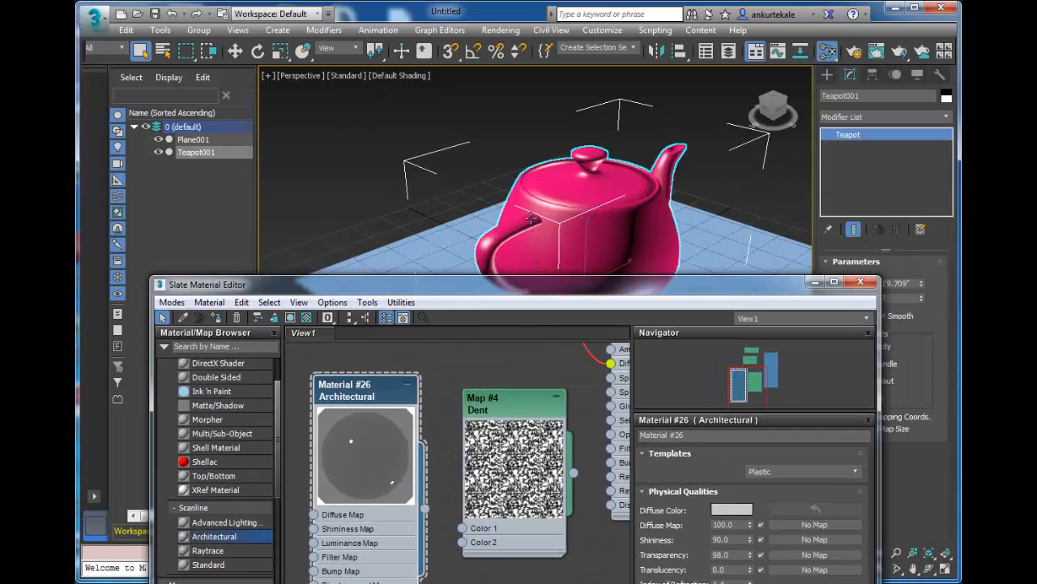
pyautogui.moveTo(543, 284); pyautogui.dragTo(504, 106)
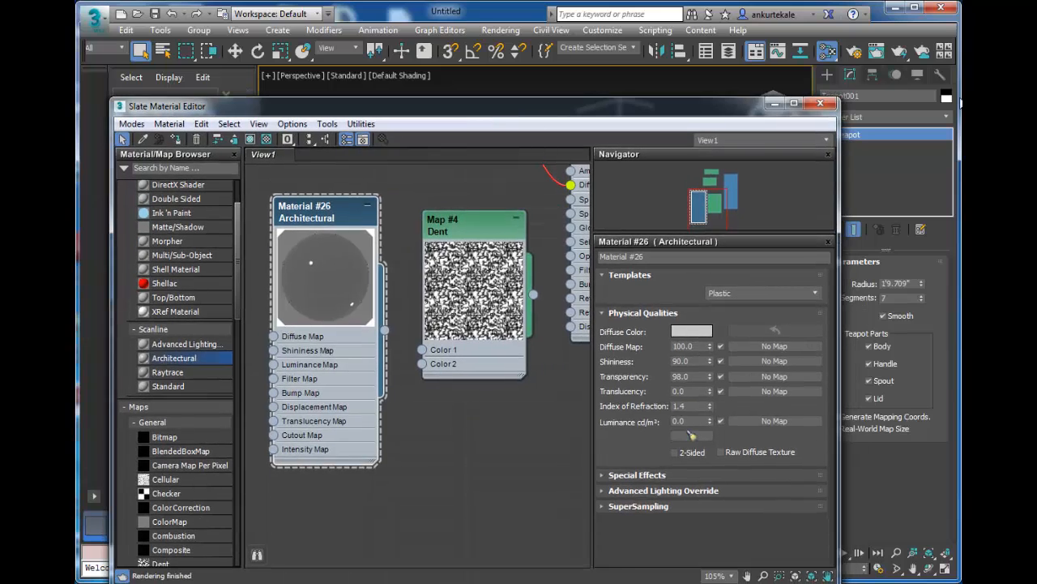
pyautogui.click(923, 50)
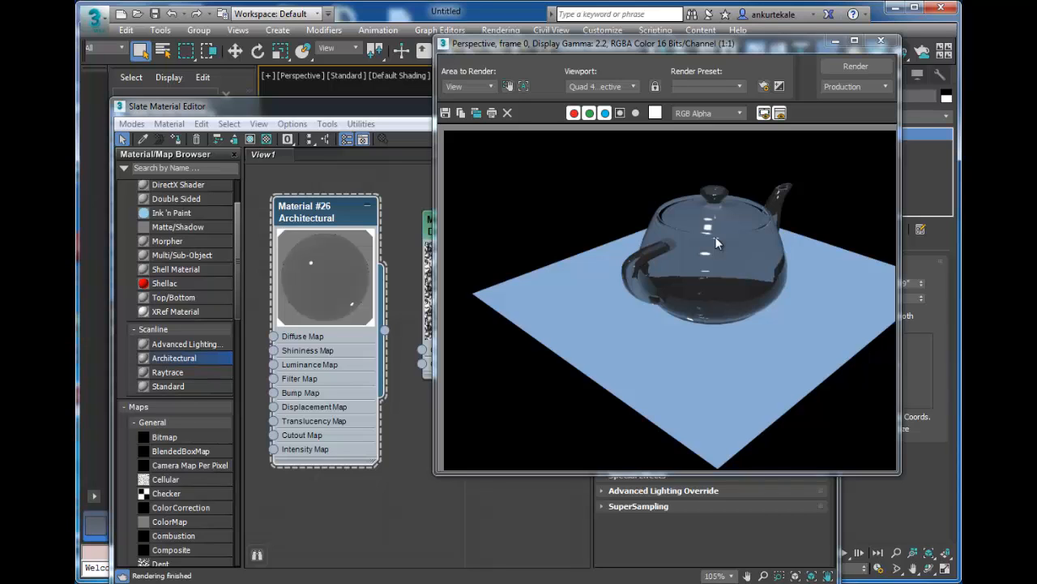
pyautogui.click(881, 39)
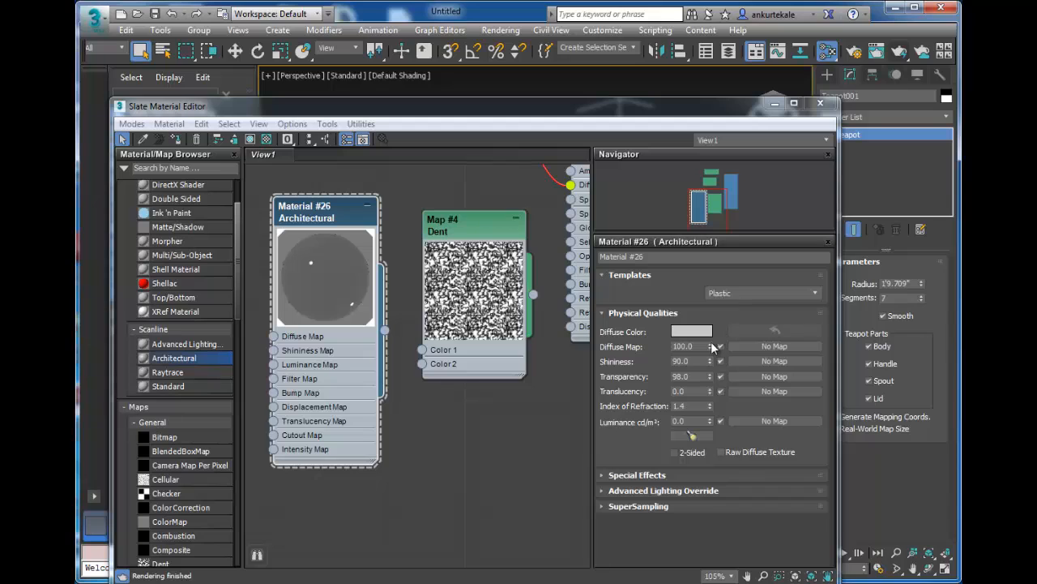
# Step: Change the Architectural material's template to Metal - Brushed and render the view
pyautogui.click(750, 293)
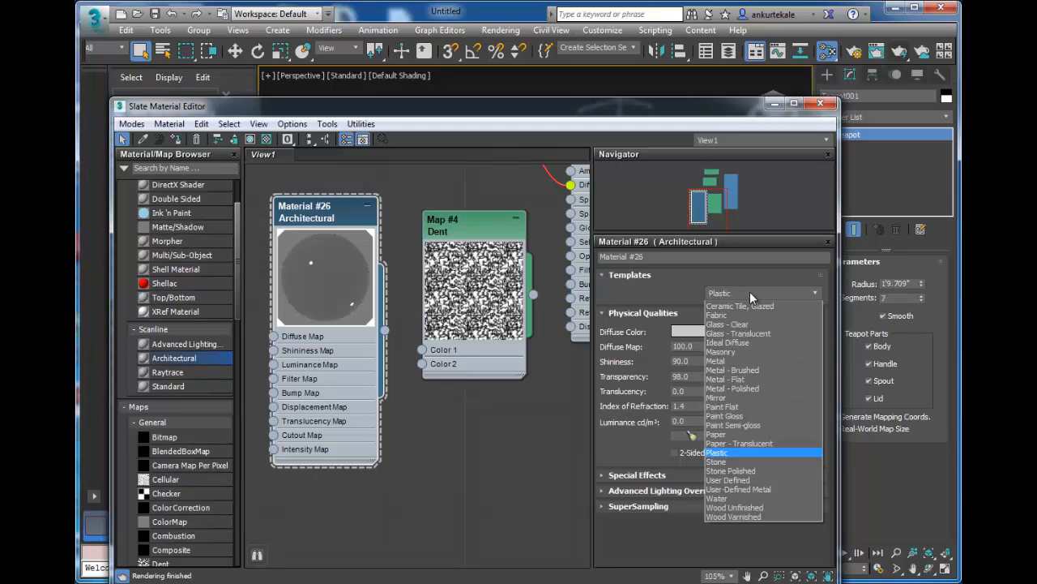
pyautogui.click(748, 370)
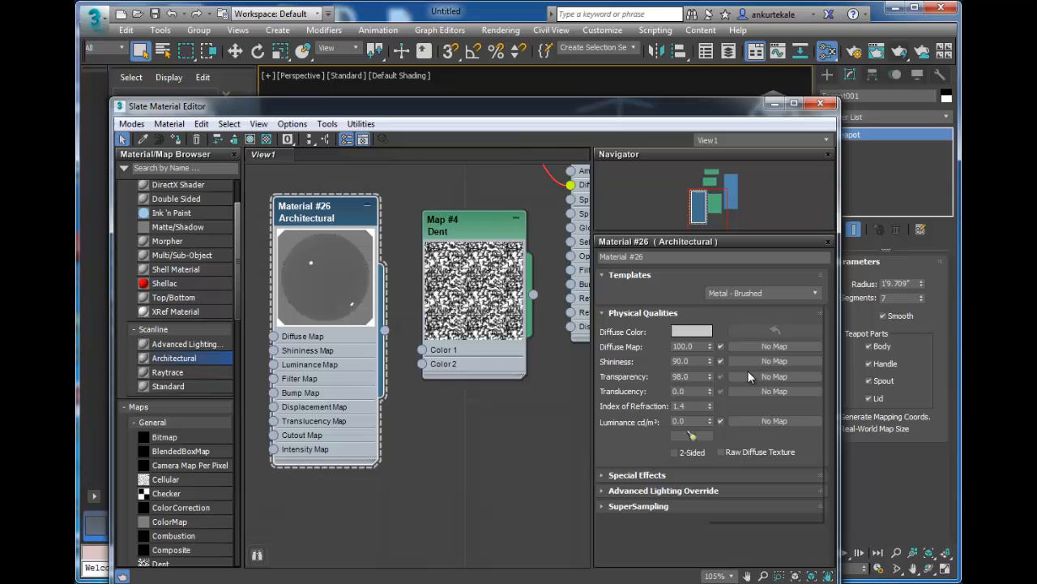
pyautogui.click(896, 53)
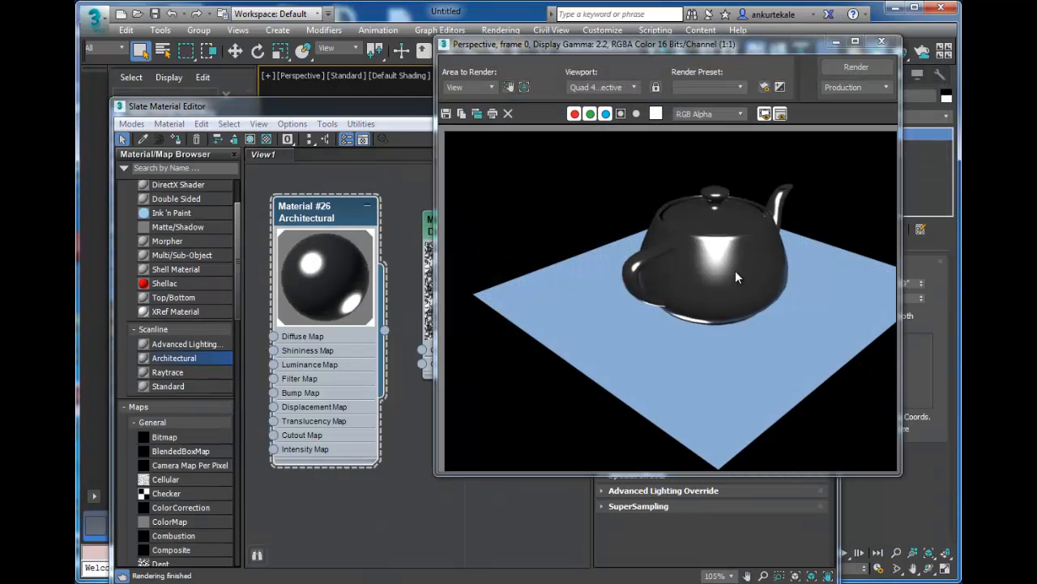
# Step: Give the Architectural material the Paint Gloss template with a bright yellow Diffuse Color, and render the view
pyautogui.click(763, 293)
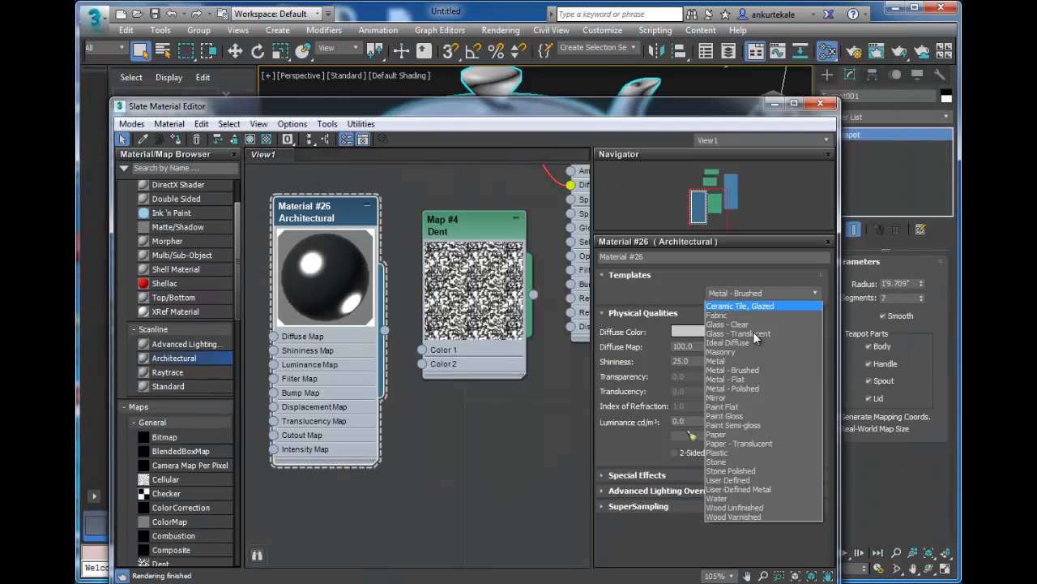
pyautogui.click(760, 417)
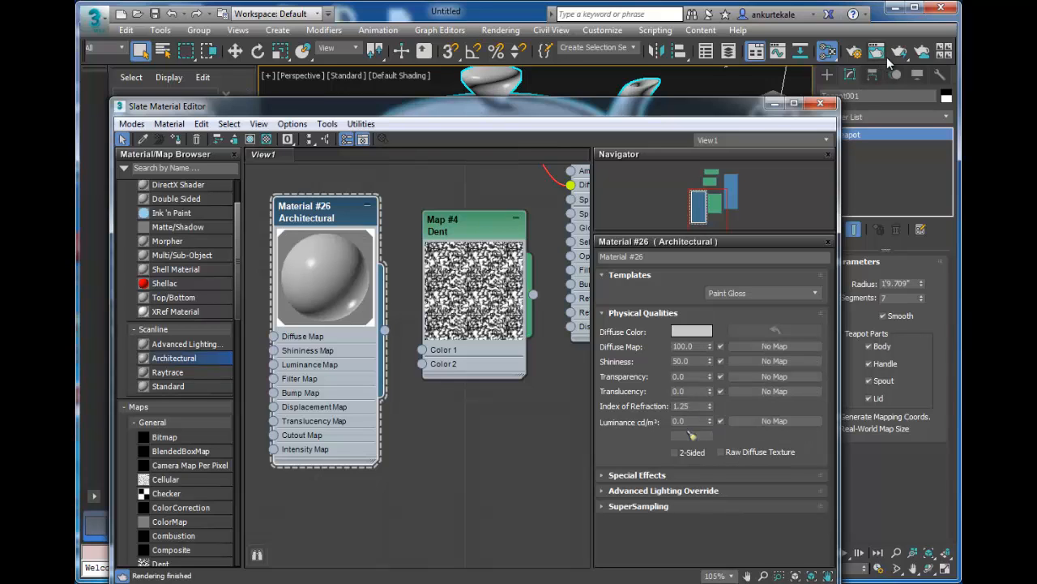
pyautogui.click(692, 331)
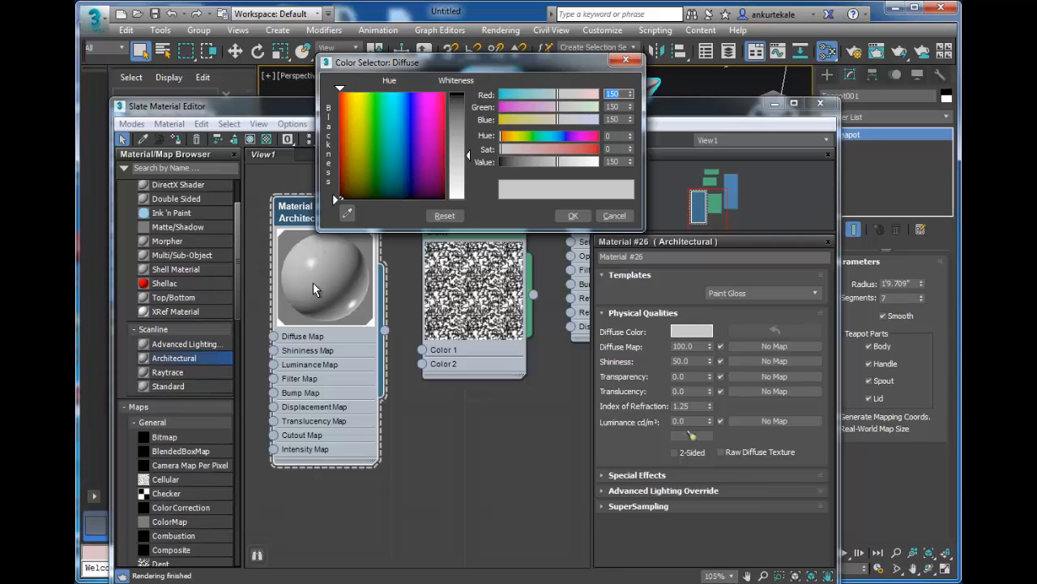
pyautogui.click(357, 98)
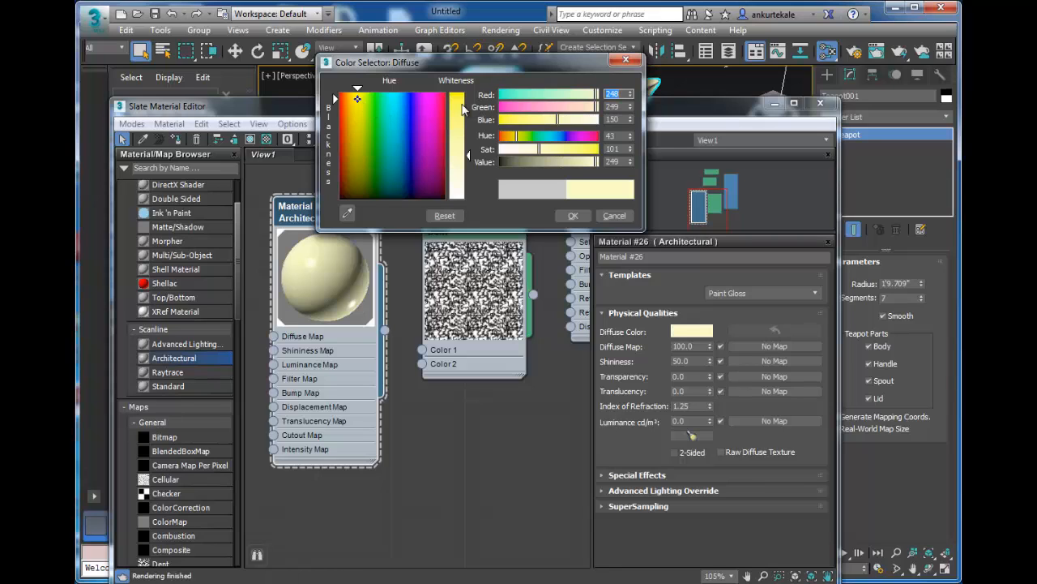
pyautogui.click(577, 214)
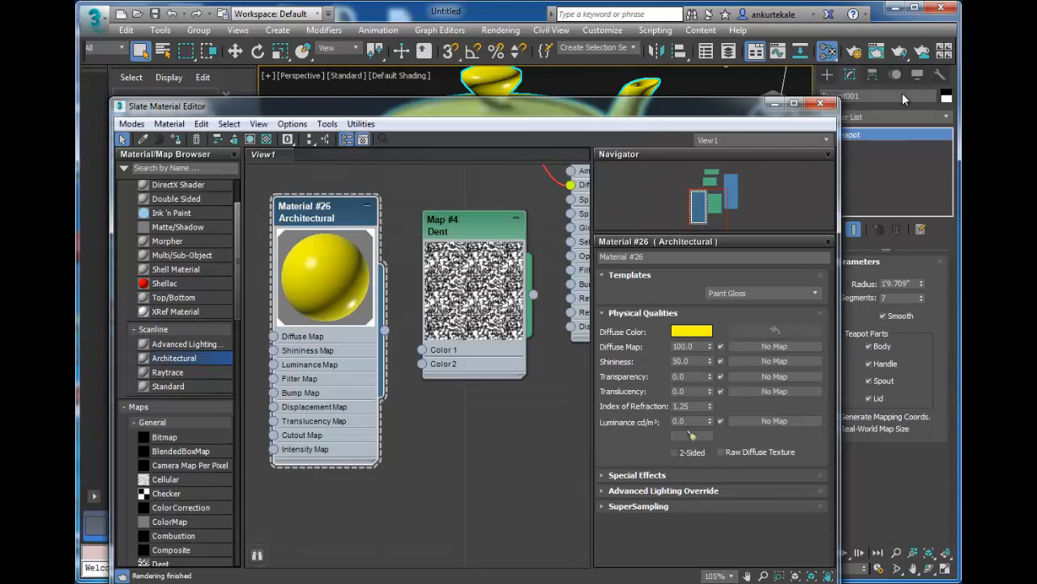
pyautogui.click(906, 53)
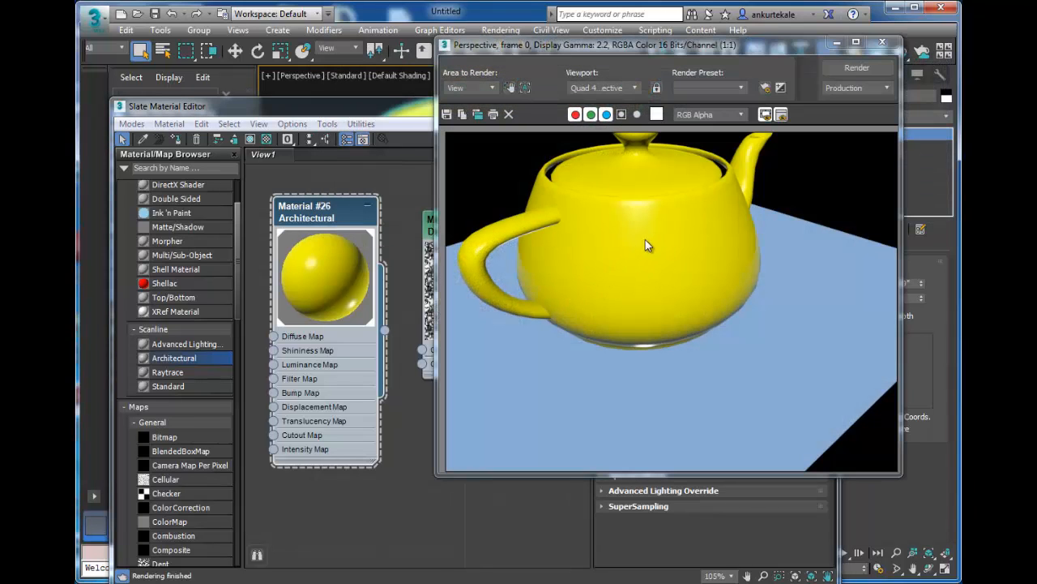
pyautogui.click(883, 43)
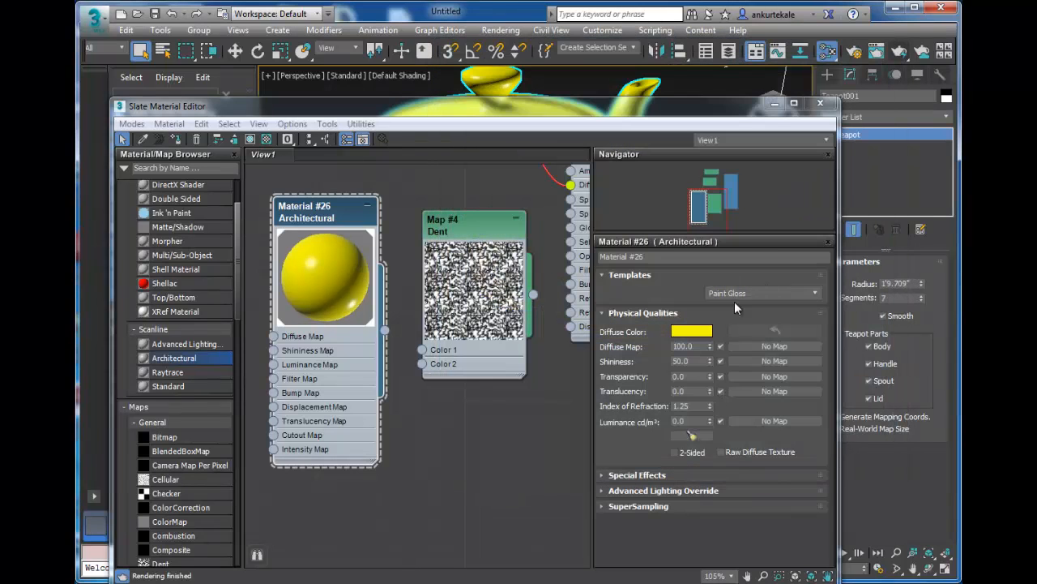
# Step: Try the Paper and Metal - Polished templates on the Architectural material
pyautogui.click(744, 292)
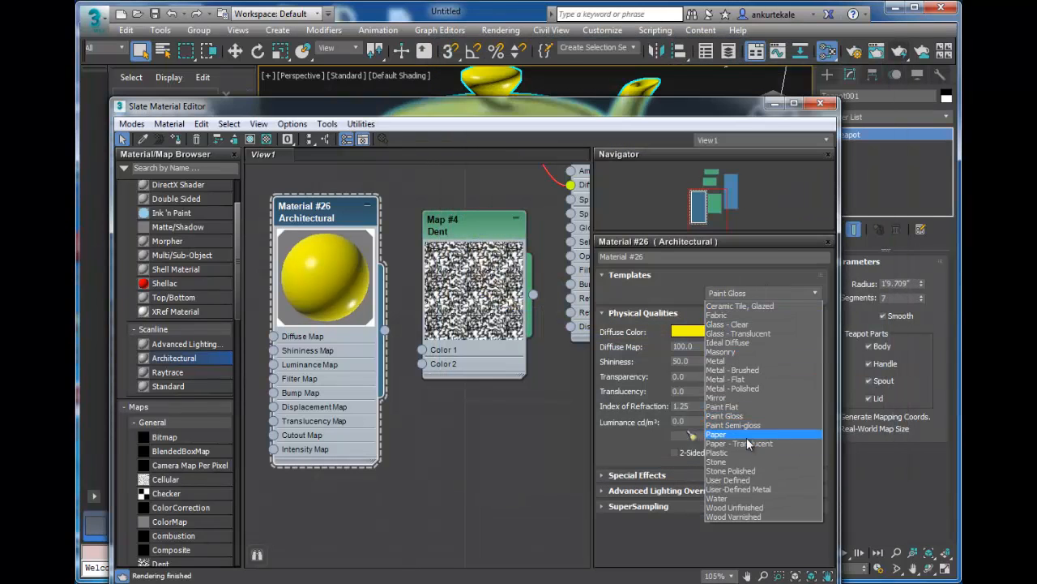
pyautogui.click(745, 435)
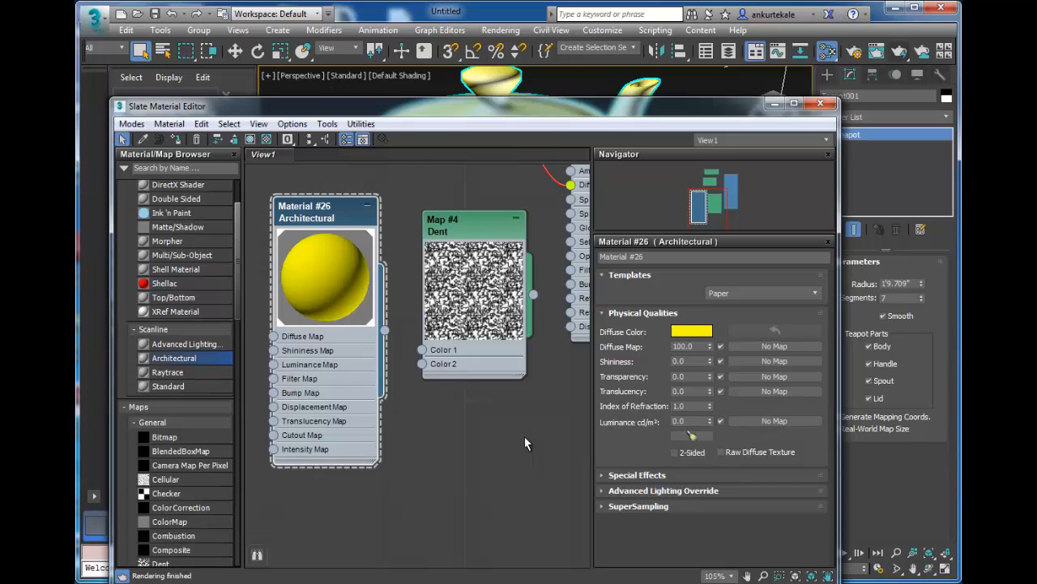
pyautogui.click(765, 297)
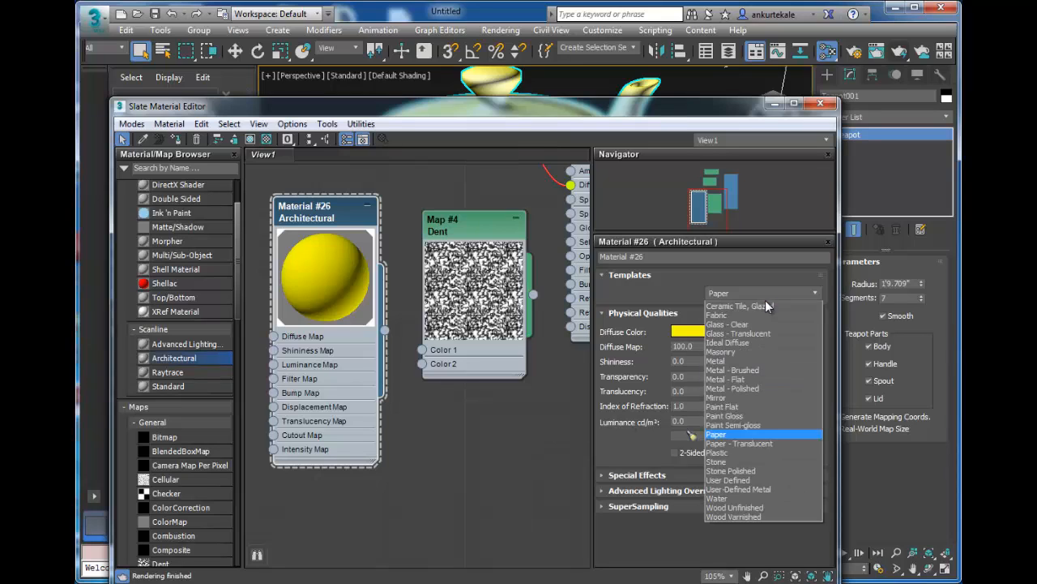
pyautogui.click(770, 388)
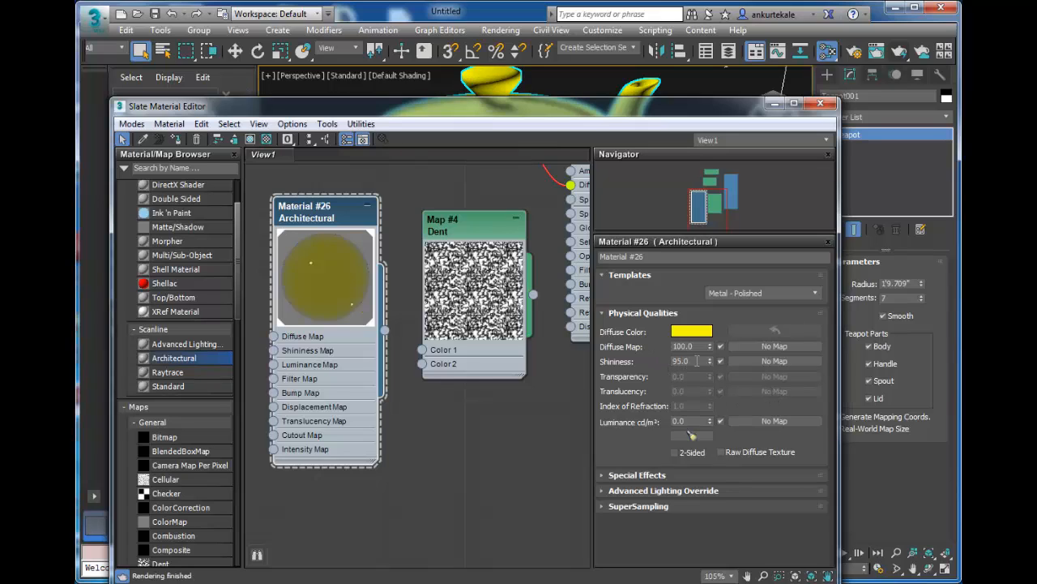
pyautogui.moveTo(697, 361); pyautogui.dragTo(584, 364)
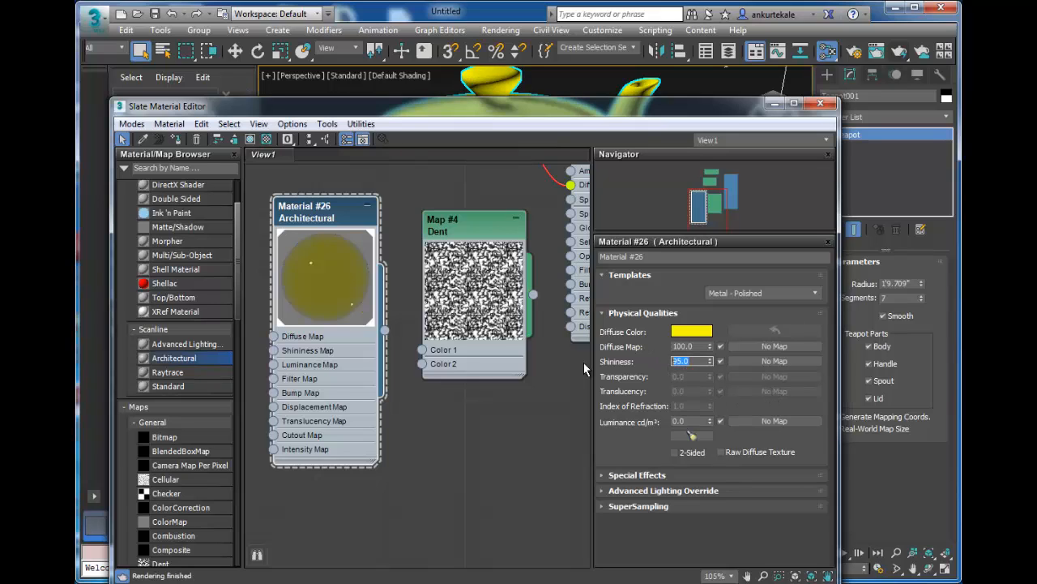
# Step: Set the Architectural material's template to Paper and render the view
pyautogui.click(746, 293)
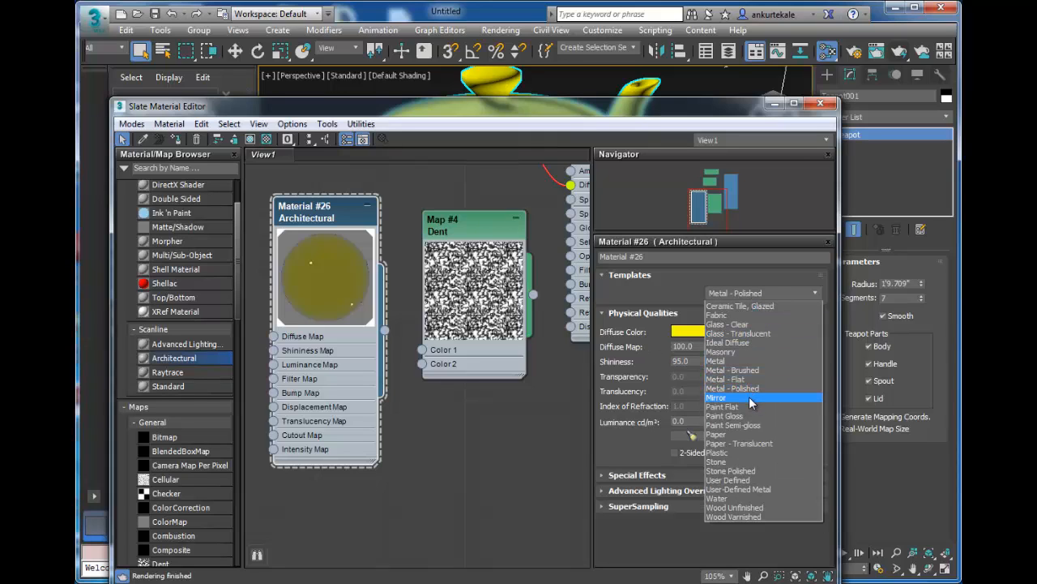
pyautogui.click(750, 434)
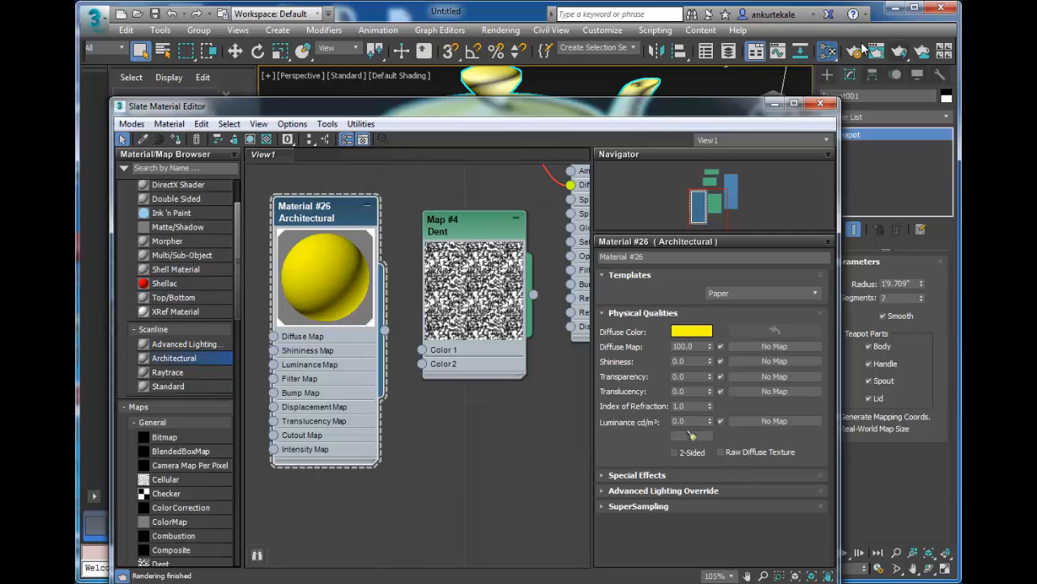
pyautogui.click(900, 52)
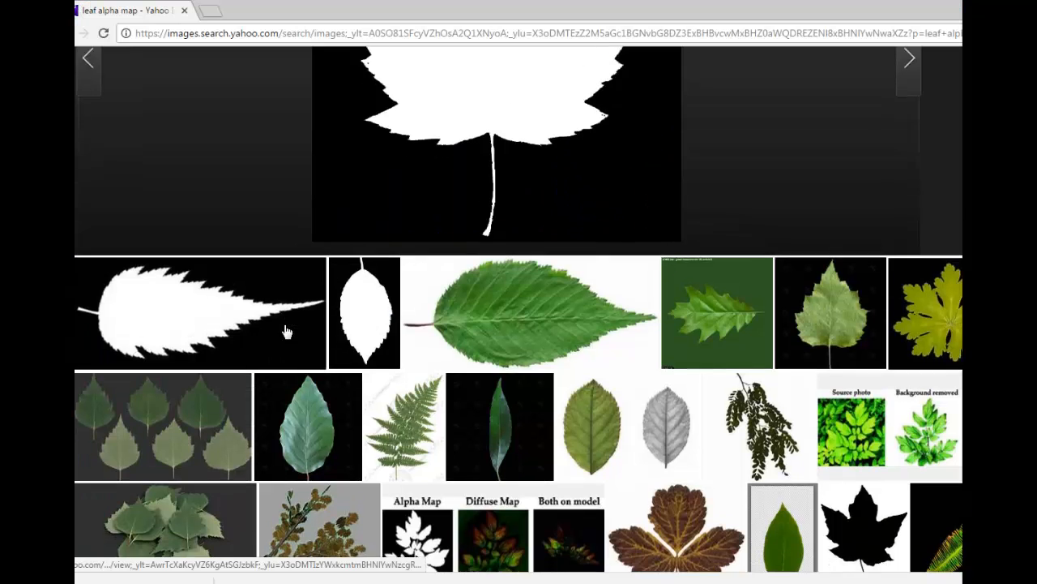
# Step: Switch to the browser and look through the image search results for leaf alpha maps
pyautogui.scroll(-5, 285, 330)
pyautogui.scroll(-4, 285, 331)
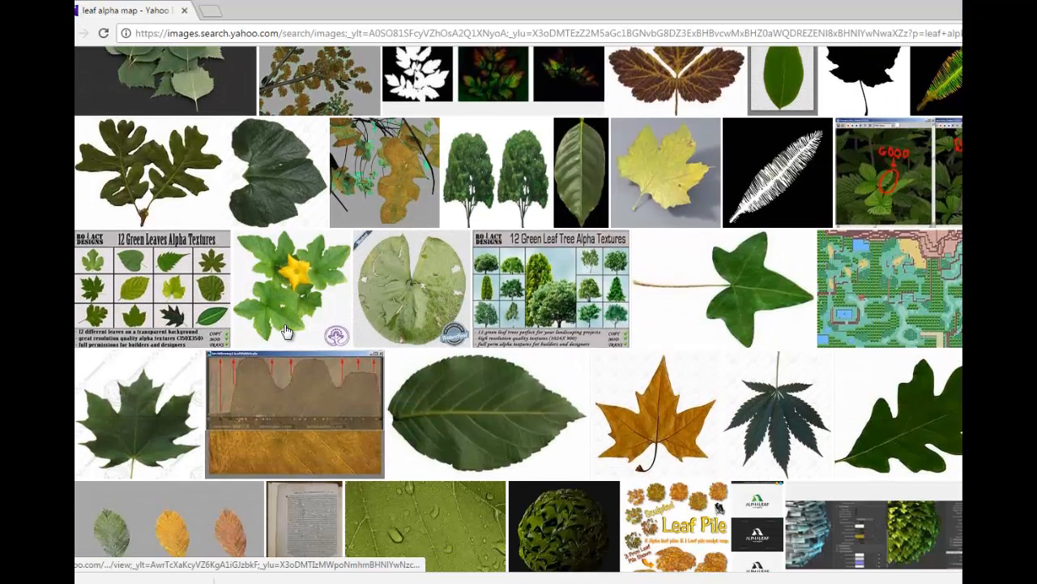
pyautogui.scroll(-3, 285, 331)
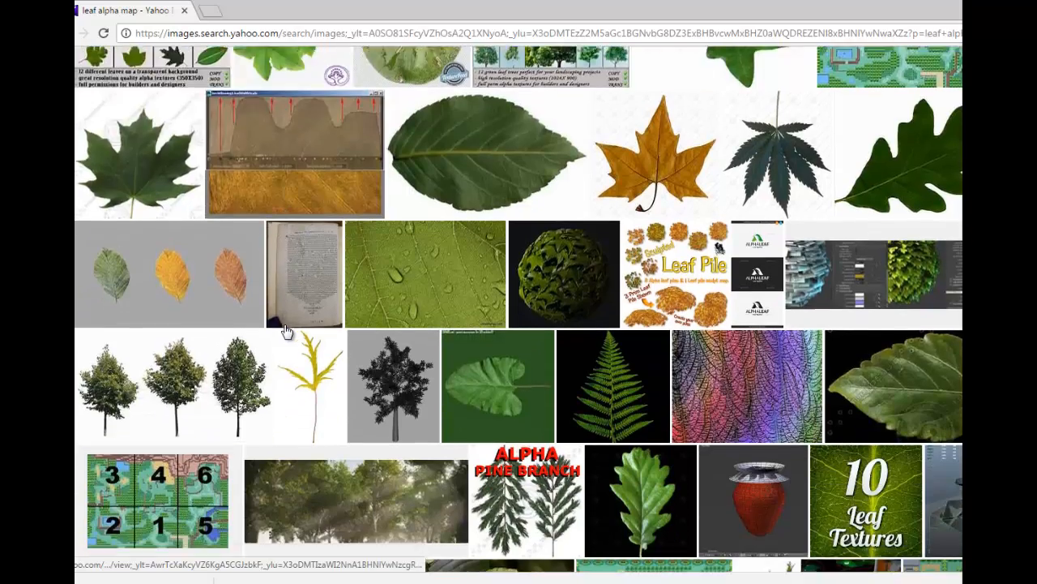
pyautogui.scroll(6, 286, 330)
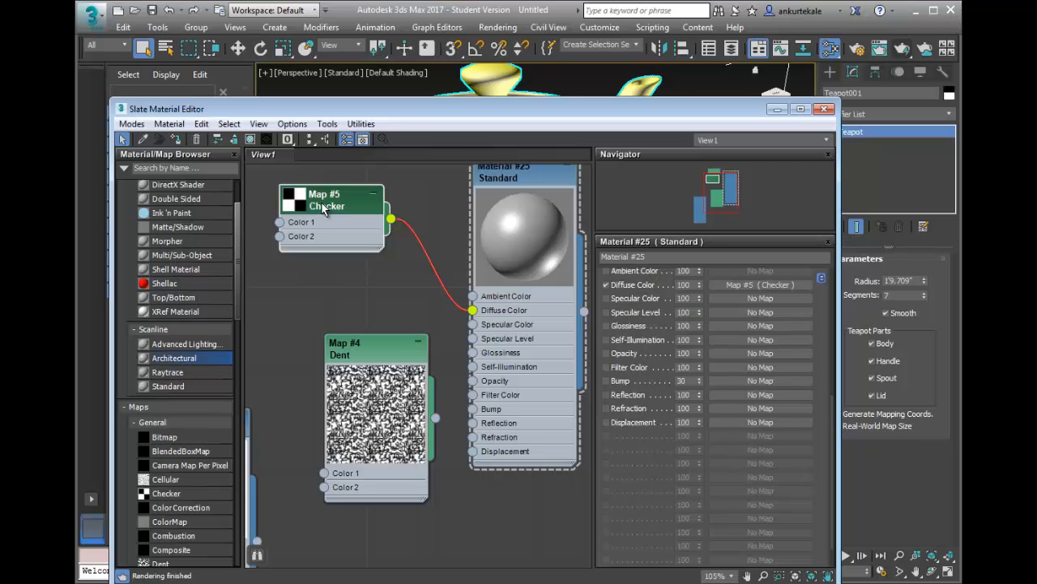
# Step: Delete the Checker map feeding the Standard material's Diffuse Color and move the material node up beside the remaining Bitmap node
pyautogui.press('Delete')
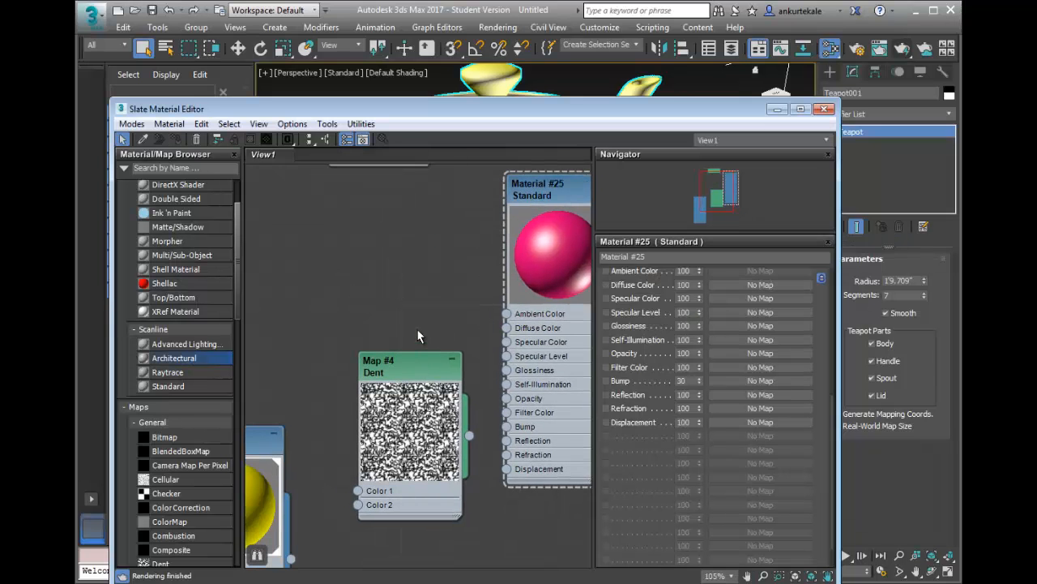
pyautogui.scroll(2, 468, 382)
pyautogui.moveTo(525, 240); pyautogui.dragTo(526, 195)
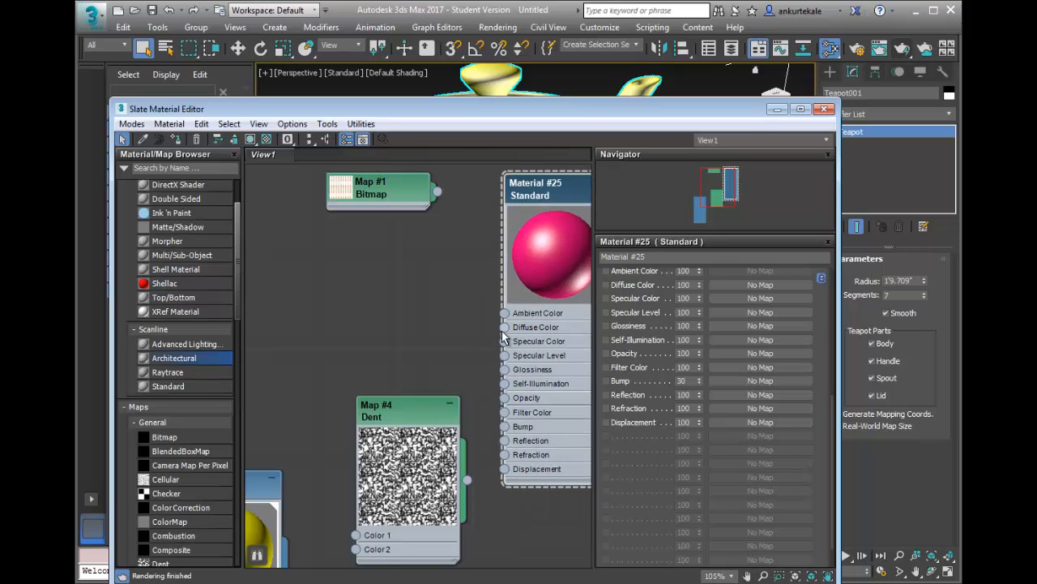
# Step: Add a Bitmap map using IEAFALPHA.jpg from the Desktop to the Standard material's Diffuse Color
pyautogui.moveTo(504, 327); pyautogui.dragTo(385, 299)
pyautogui.moveTo(406, 311)
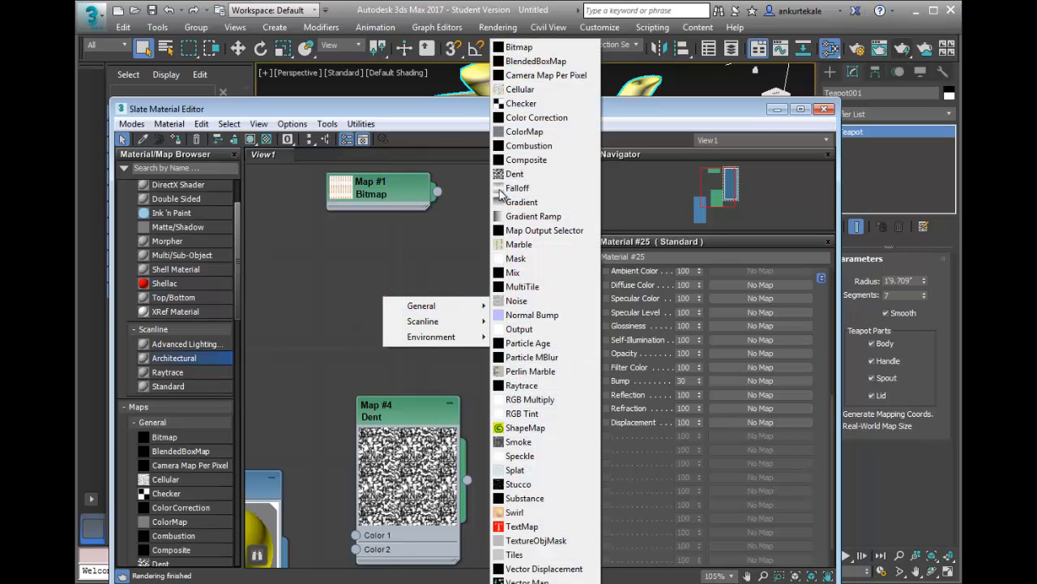
pyautogui.click(521, 52)
pyautogui.click(241, 201)
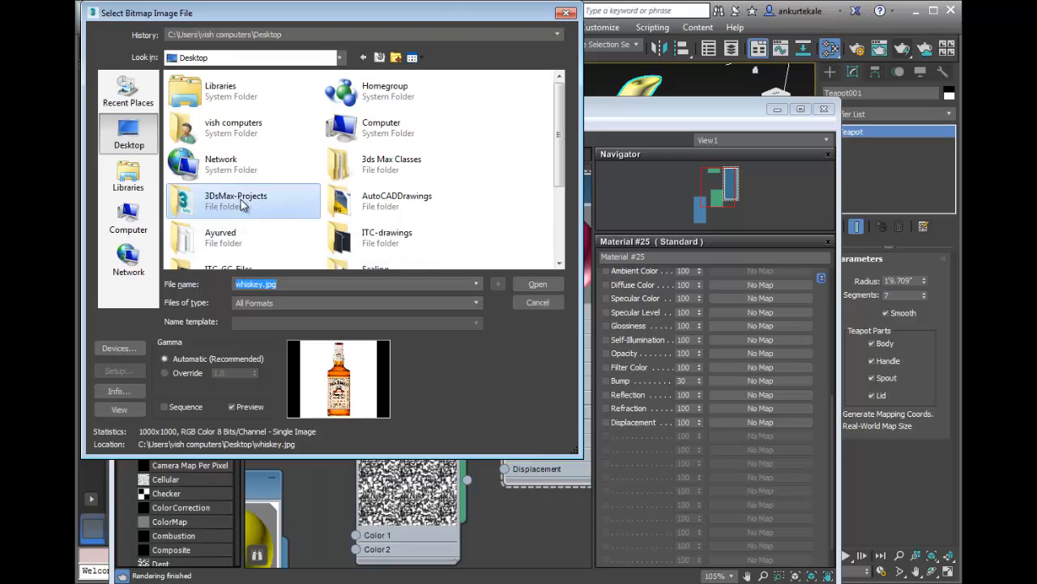
pyautogui.press('c')
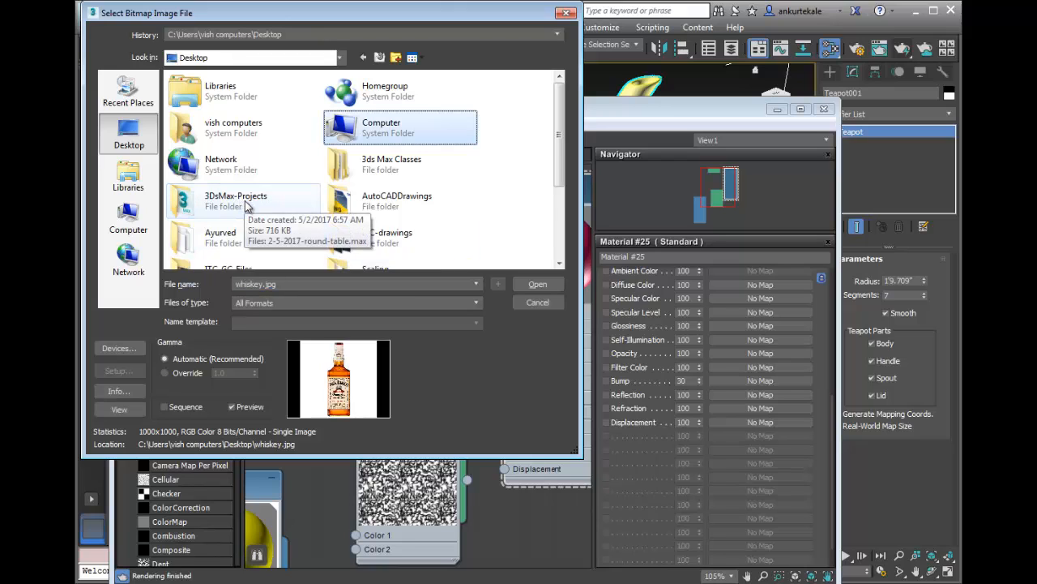
pyautogui.scroll(-3, 240, 200)
pyautogui.click(266, 218)
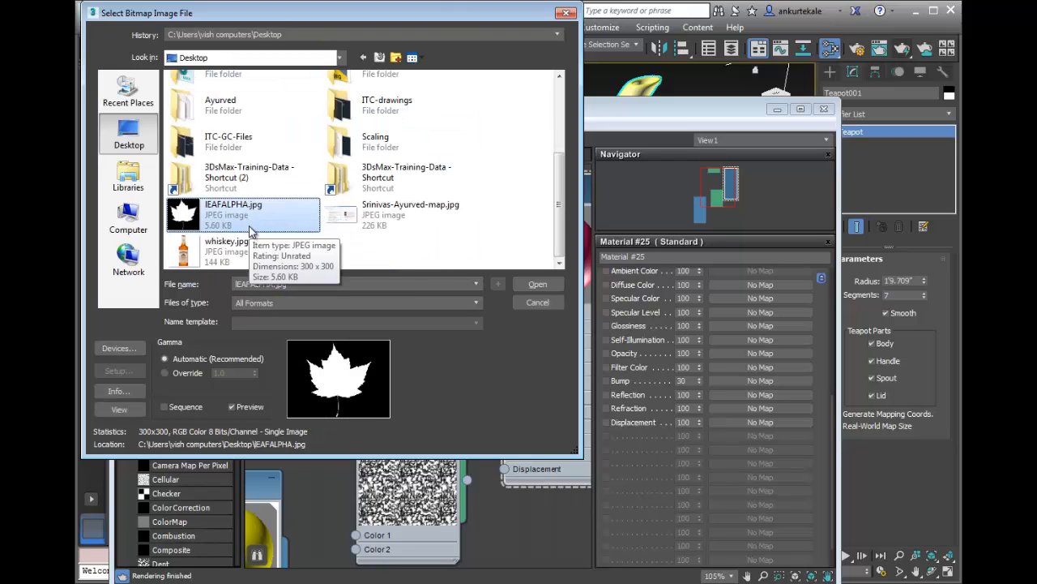
pyautogui.doubleClick(250, 229)
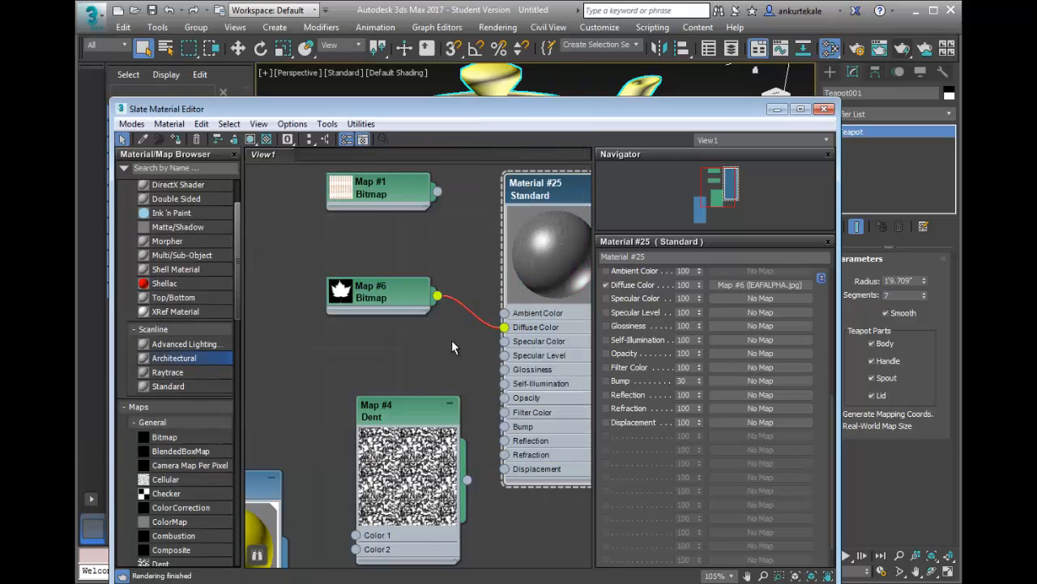
# Step: Turn off Use Real-World Scale for the leaf bitmap and move its node a little farther from the Standard material
pyautogui.doubleClick(388, 316)
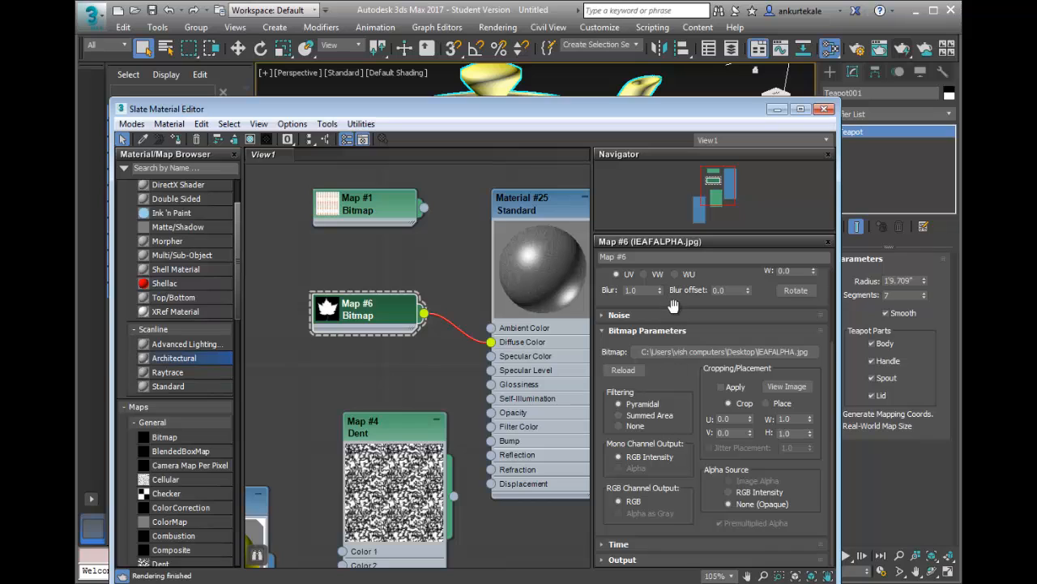
pyautogui.moveTo(680, 316); pyautogui.dragTo(680, 419)
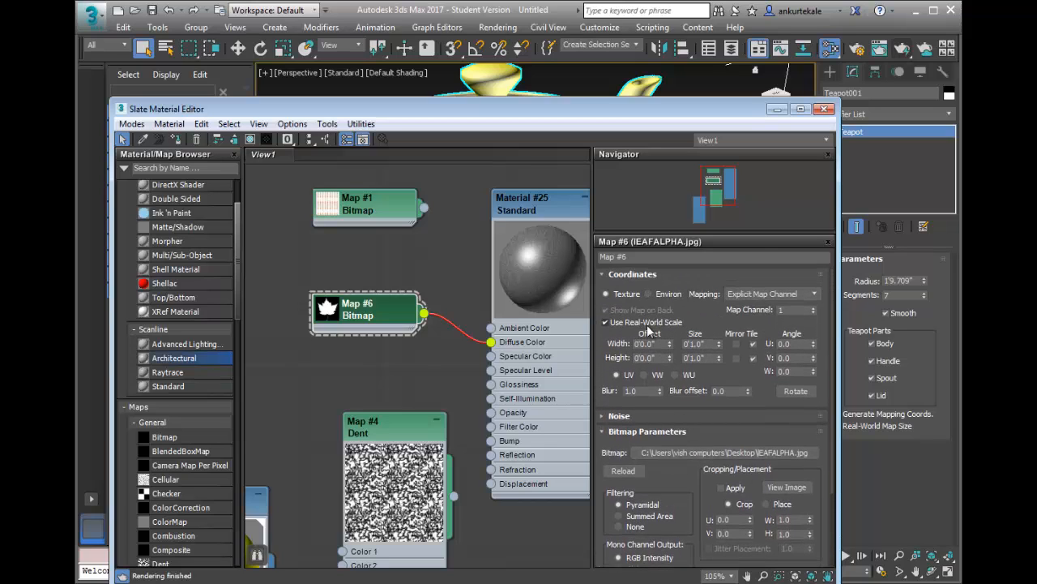
pyautogui.moveTo(390, 326); pyautogui.dragTo(374, 341)
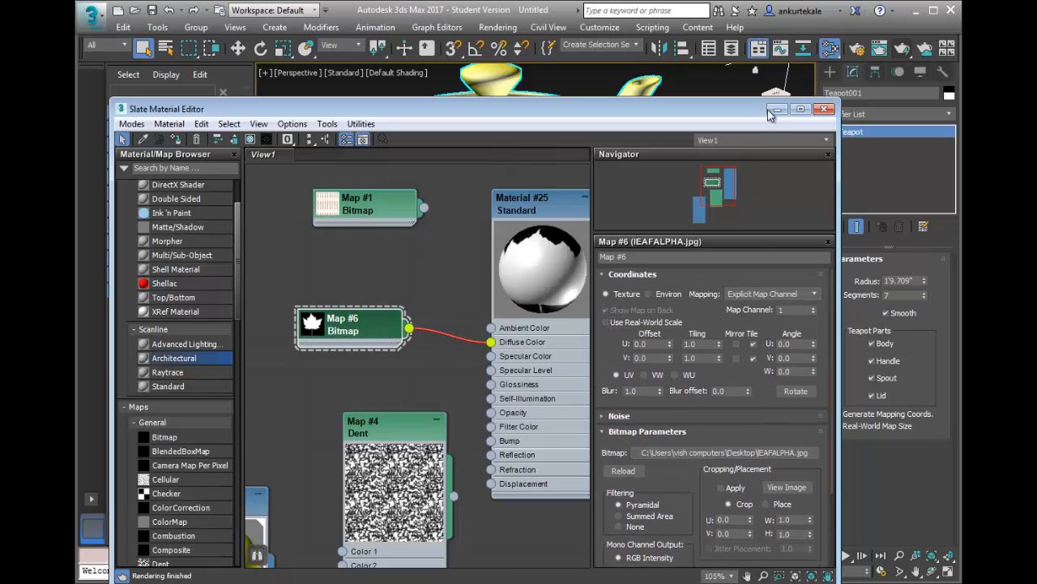
# Step: Assign the Standard material with the leaf bitmap to the teapot and render the view
pyautogui.click(924, 49)
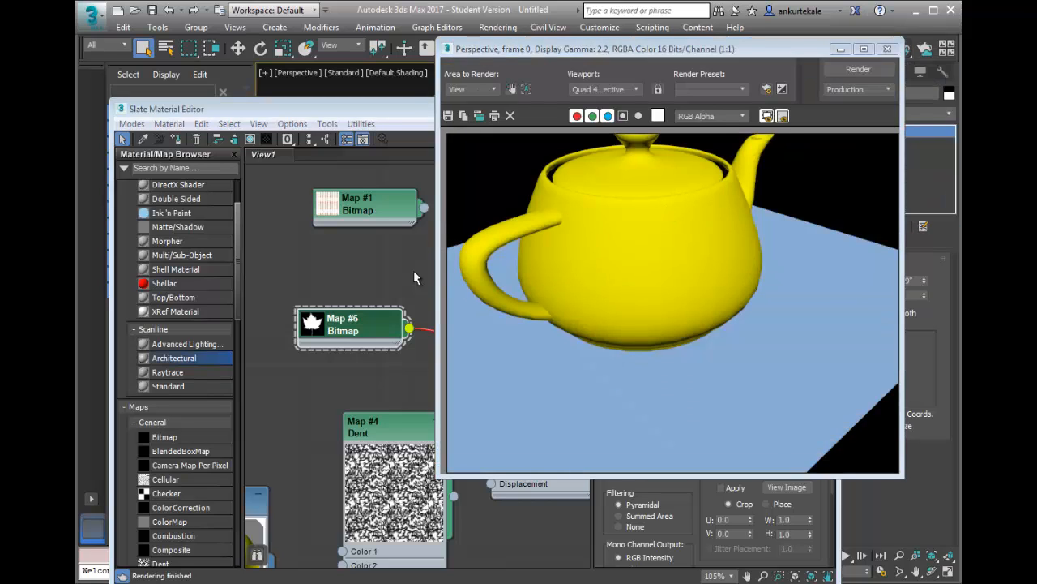
pyautogui.click(887, 48)
pyautogui.moveTo(574, 182); pyautogui.dragTo(509, 187, button='middle')
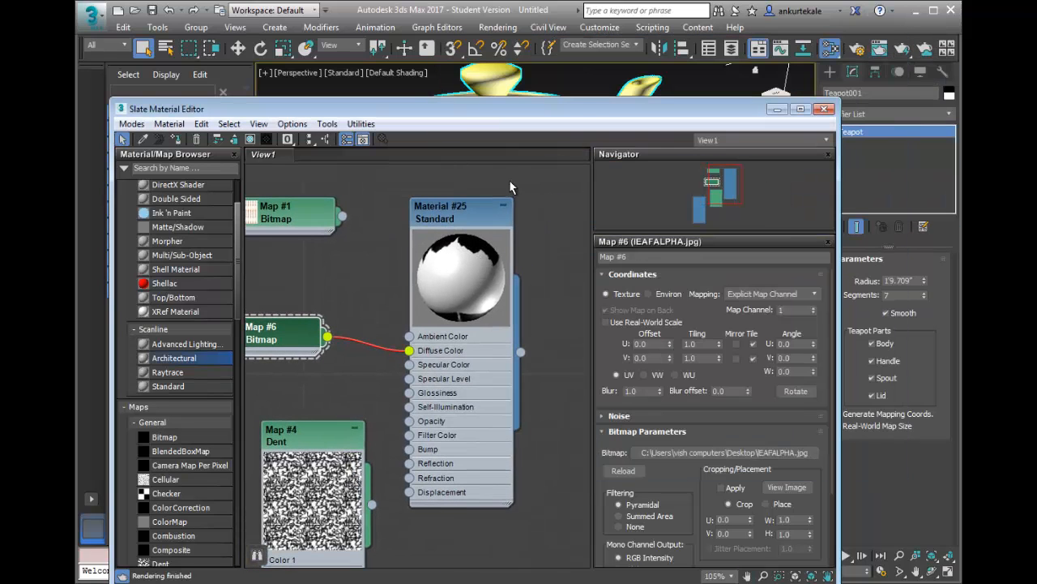
pyautogui.moveTo(521, 354); pyautogui.dragTo(490, 79)
pyautogui.click(906, 49)
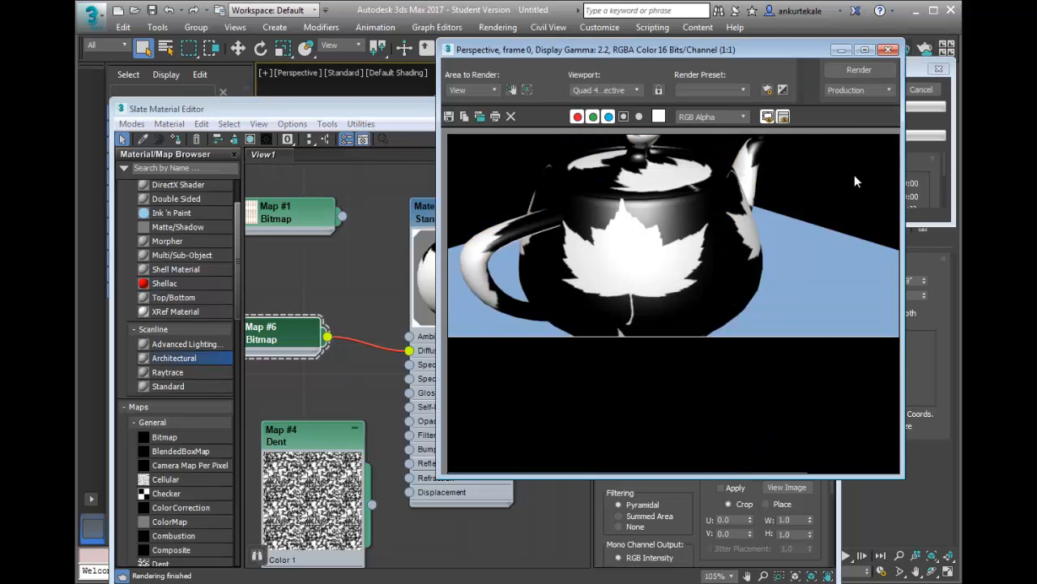
pyautogui.click(889, 49)
# Step: Close the Slate Material Editor, hide the teapot, and frame the plane in the viewport
pyautogui.click(828, 109)
pyautogui.rightClick(575, 160)
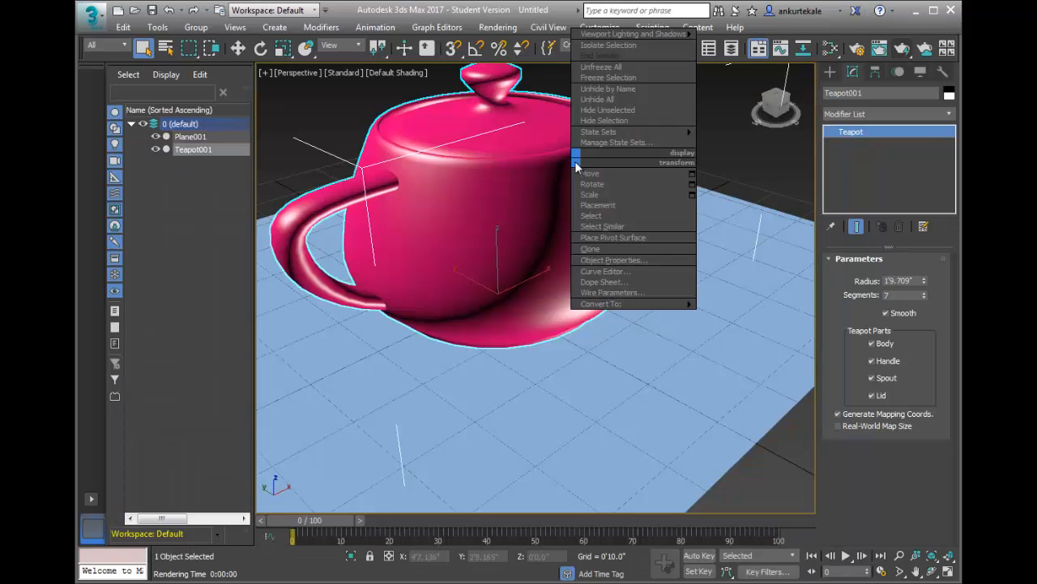
pyautogui.click(604, 120)
pyautogui.press('z')
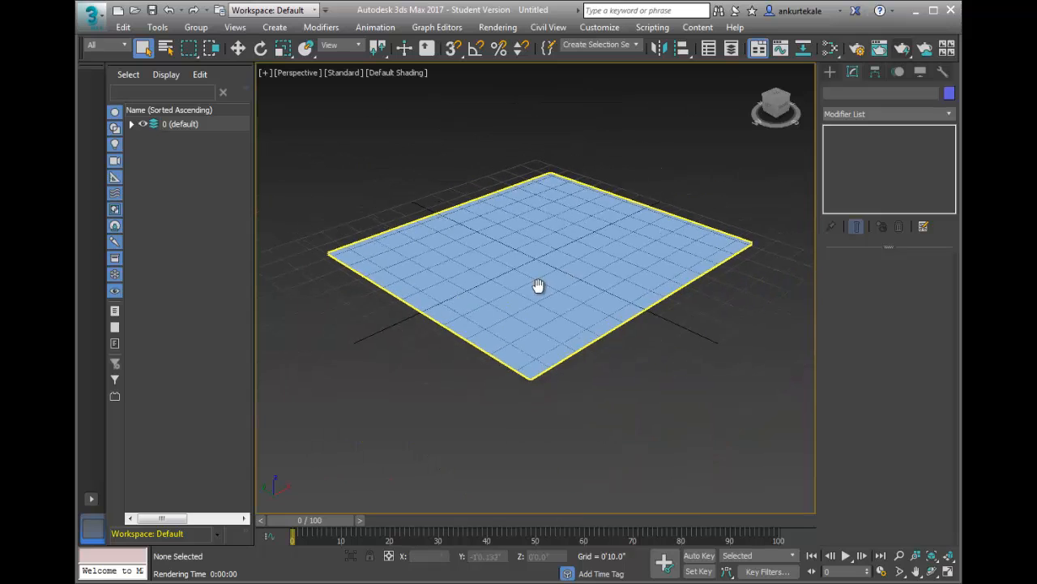
# Step: Reopen the Slate Material Editor, move it clear of the plane, and assign the Standard leaf material to the plane
pyautogui.press('m')
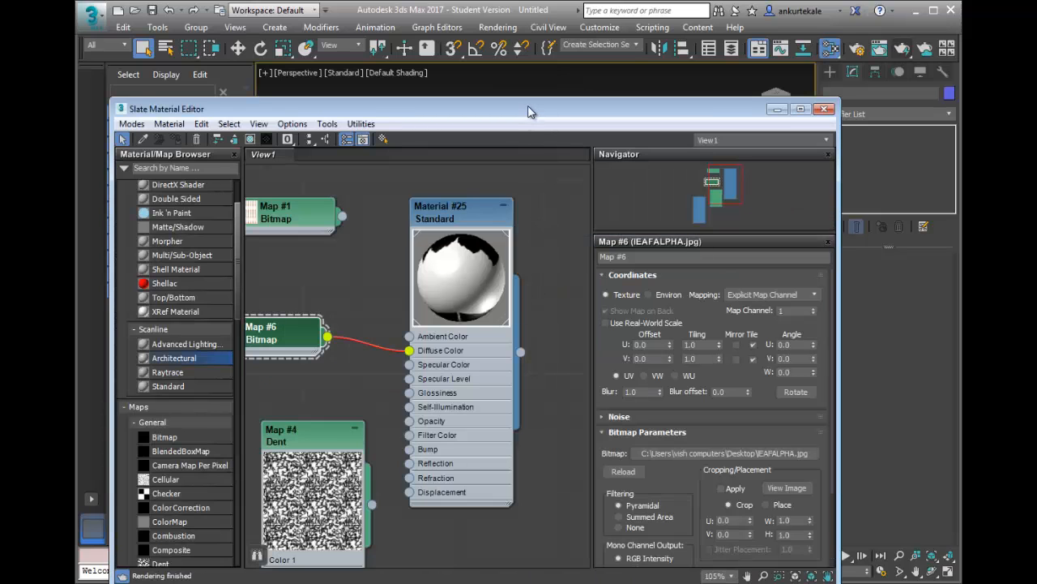
pyautogui.moveTo(527, 111); pyautogui.dragTo(472, 311)
pyautogui.moveTo(466, 551); pyautogui.dragTo(542, 278)
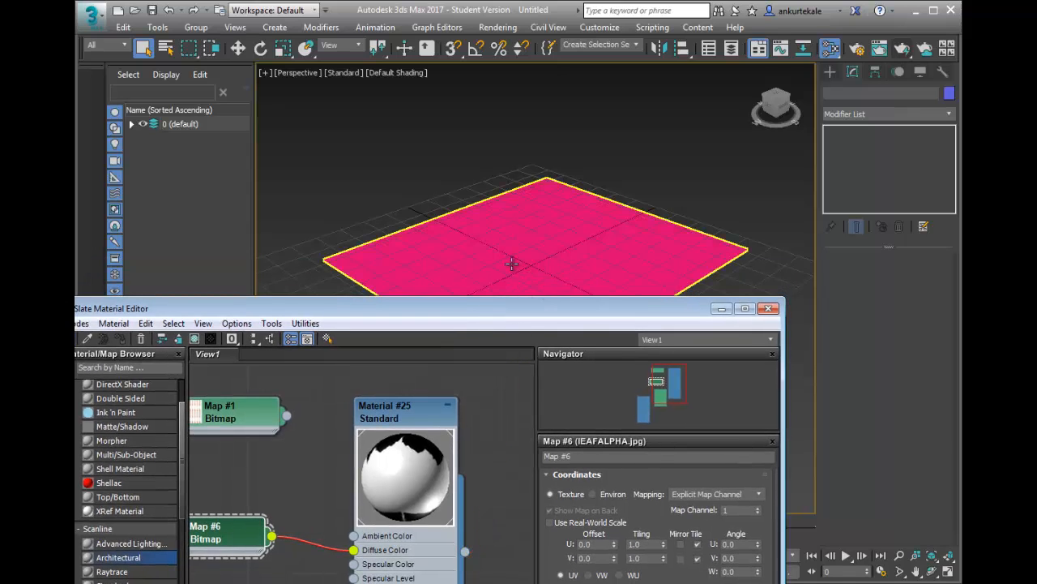
# Step: Turn off Real-World Map Size for the plane and assign the Standard material to the selected plane again
pyautogui.click(511, 264)
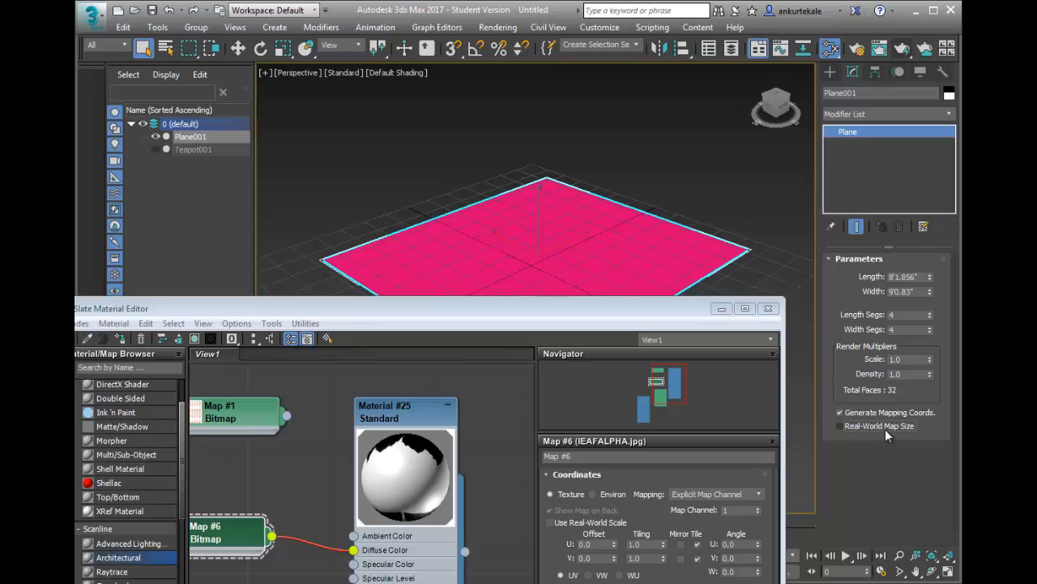
pyautogui.click(885, 427)
pyautogui.doubleClick(408, 411)
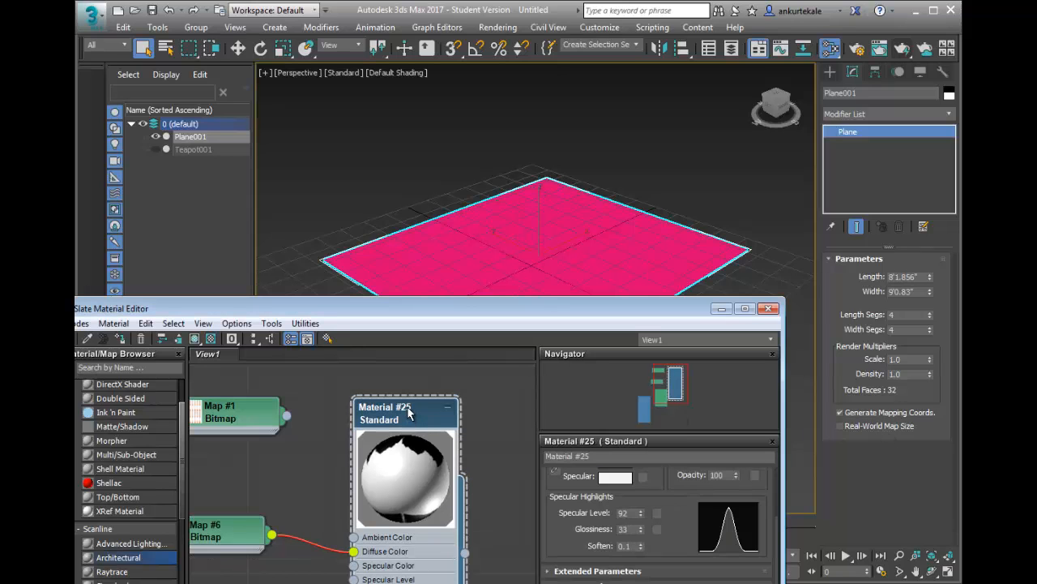
pyautogui.rightClick(438, 415)
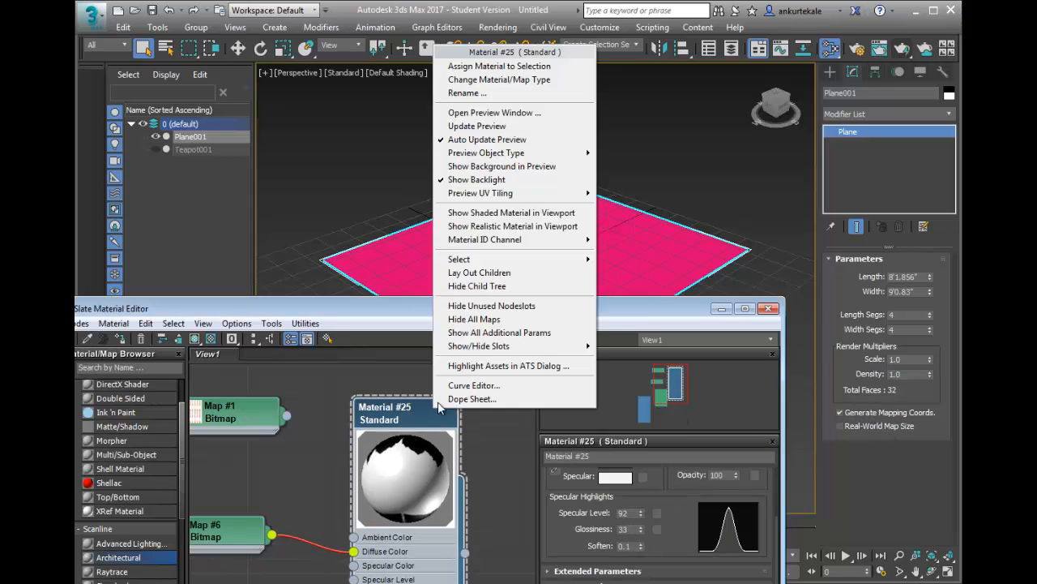
pyautogui.click(486, 67)
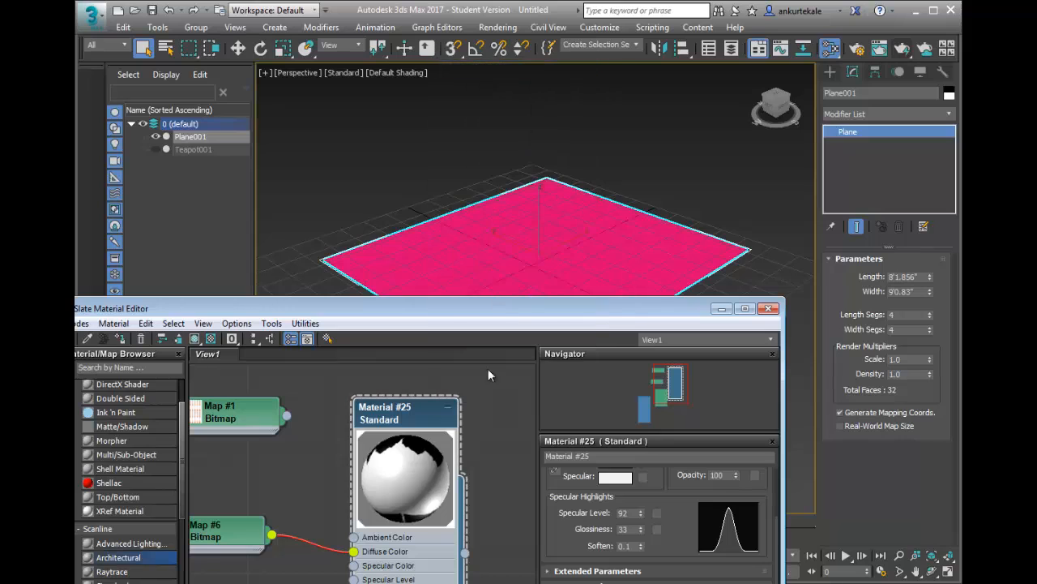
# Step: Display the Standard material's leaf bitmap on the plane in the viewport and render the view
pyautogui.rightClick(436, 423)
pyautogui.click(496, 225)
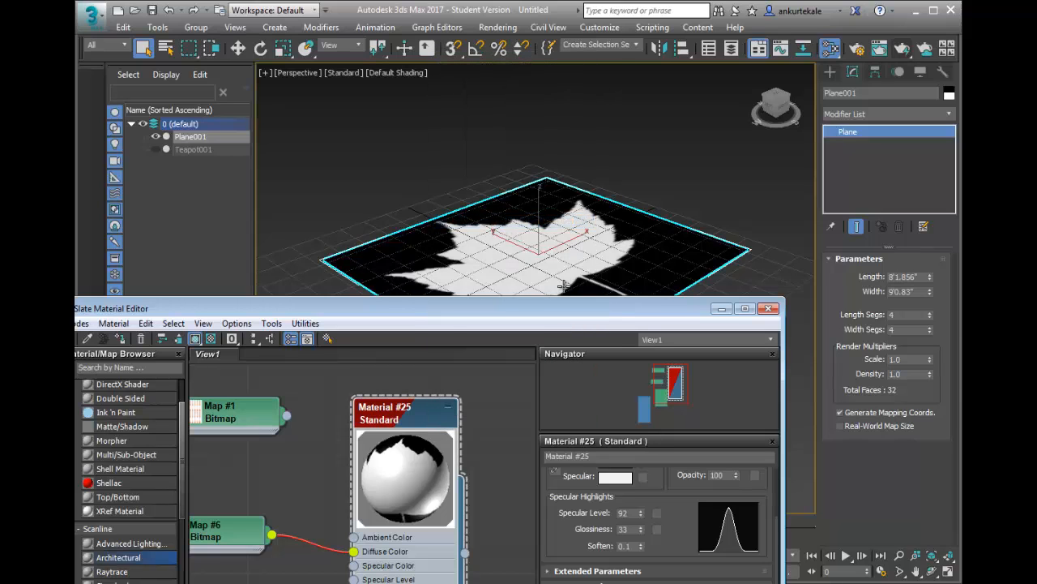
pyautogui.click(909, 42)
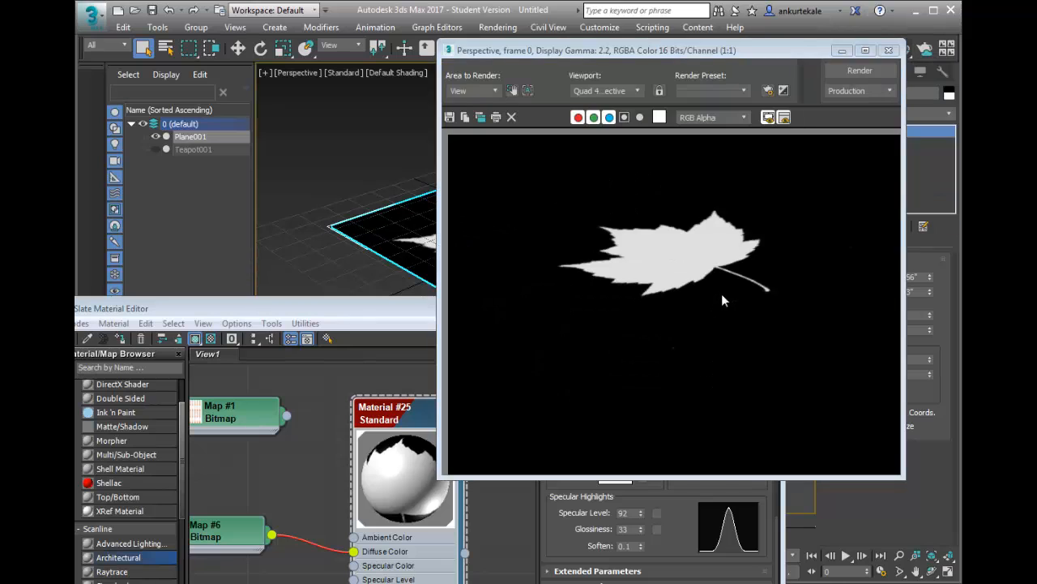
pyautogui.click(890, 50)
# Step: Reposition the Slate Material Editor and rewire the leaf bitmap from the Standard material's Diffuse Color to its Opacity slot
pyautogui.moveTo(556, 312); pyautogui.dragTo(695, 214)
pyautogui.moveTo(681, 173); pyautogui.dragTo(629, 120)
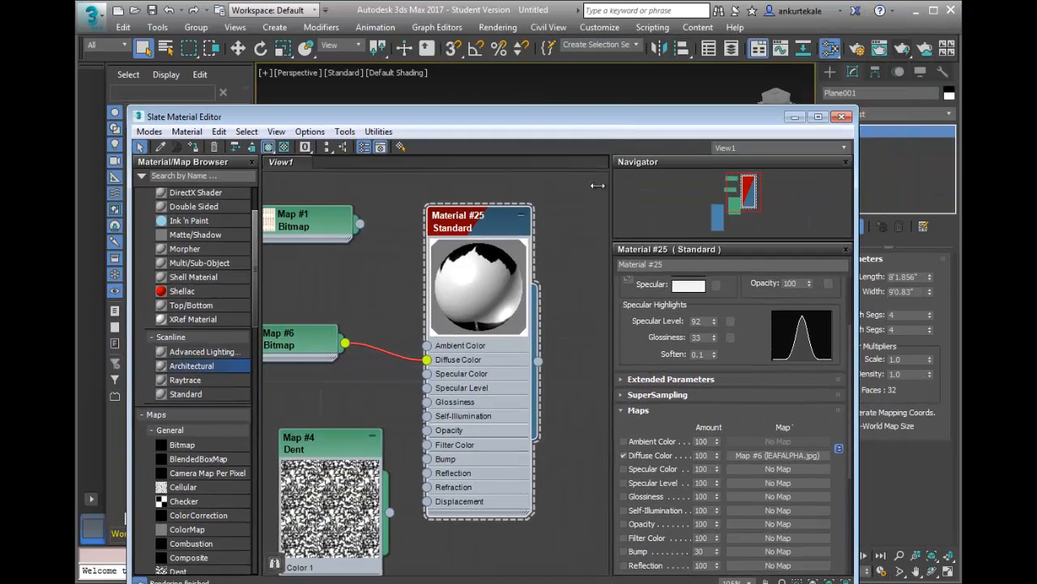
pyautogui.moveTo(489, 302); pyautogui.dragTo(453, 280, button='middle')
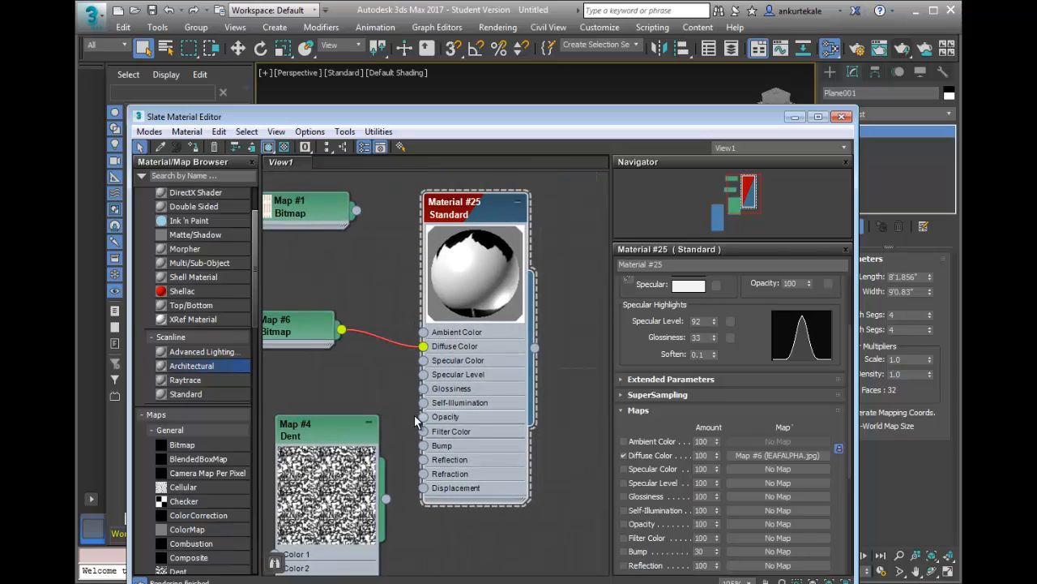
pyautogui.moveTo(449, 400); pyautogui.dragTo(525, 348, button='middle')
pyautogui.moveTo(420, 373); pyautogui.dragTo(362, 432)
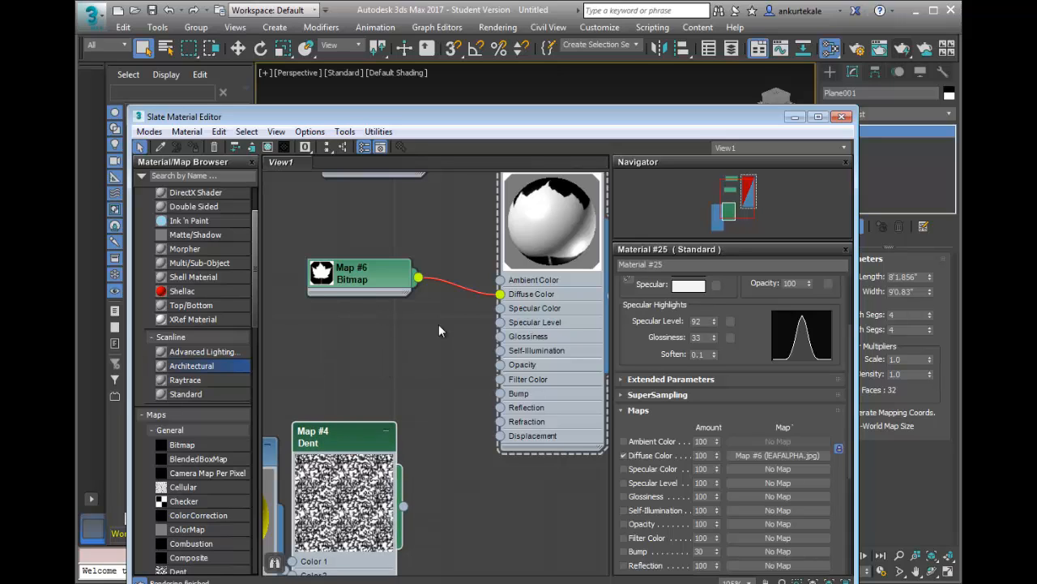
pyautogui.moveTo(500, 293); pyautogui.dragTo(500, 365)
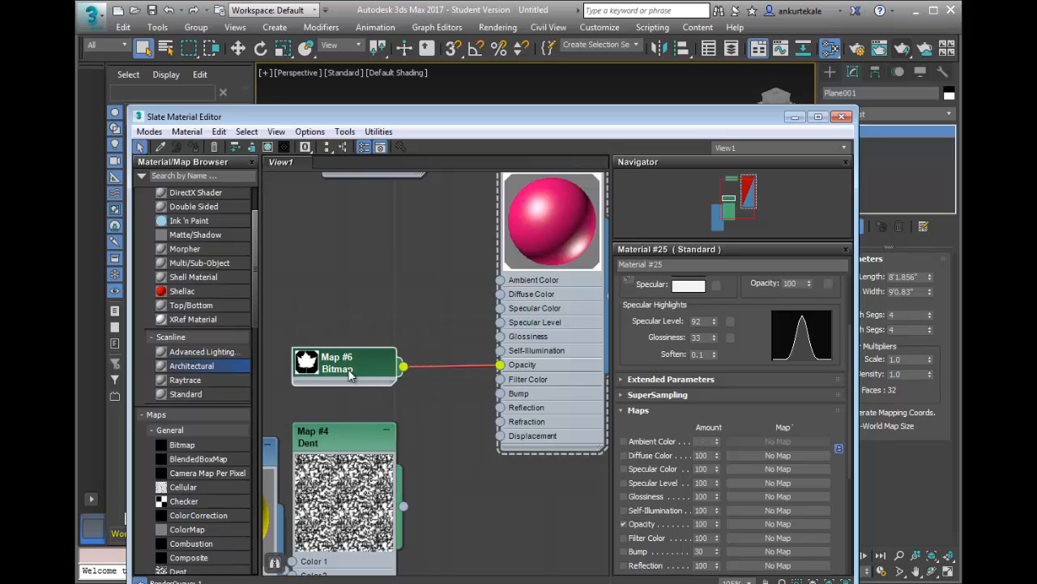
pyautogui.moveTo(346, 367); pyautogui.dragTo(359, 338)
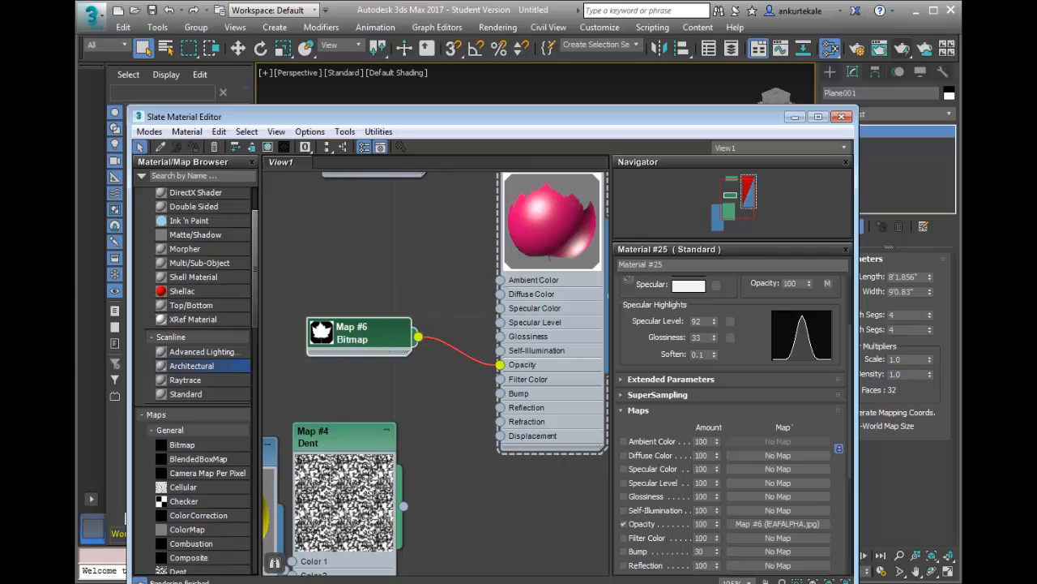
# Step: Switch to Paint and open IEAFALPHA.jpg from the Desktop
pyautogui.press('super')
pyautogui.write('paint')
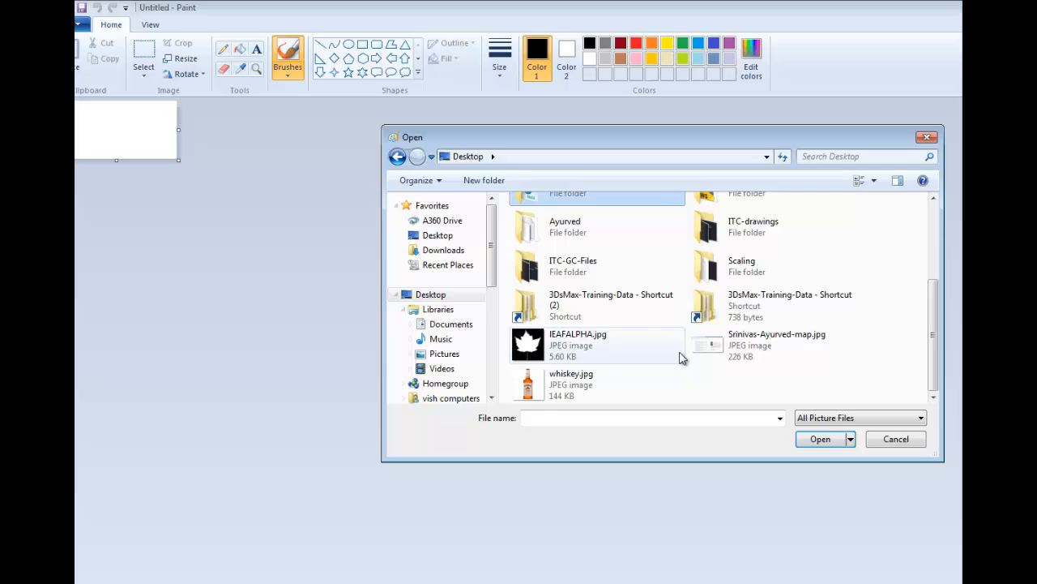
pyautogui.doubleClick(678, 357)
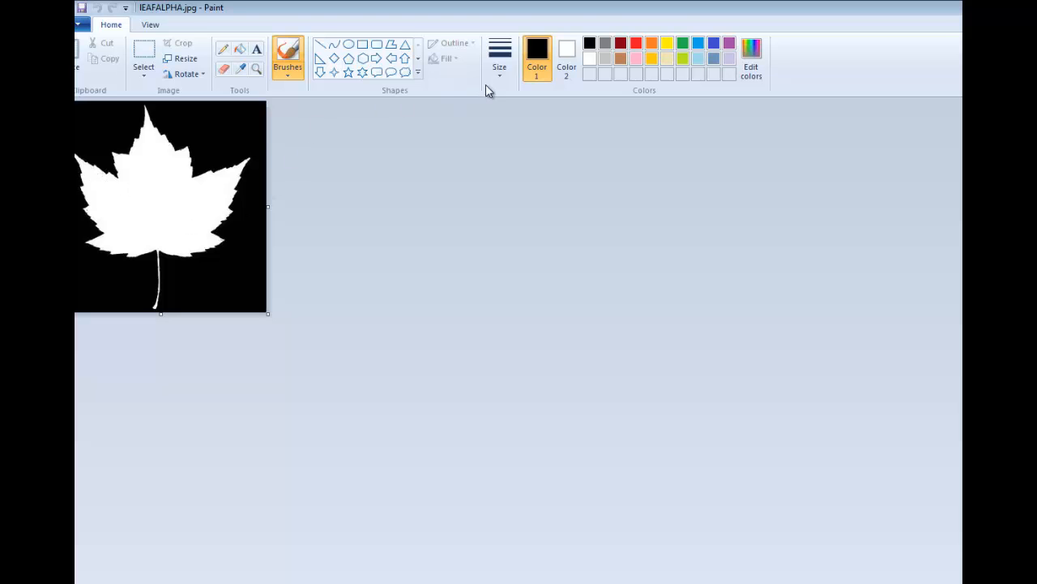
# Step: Fill the white interior of the leaf with red, and refill it with green
pyautogui.click(636, 43)
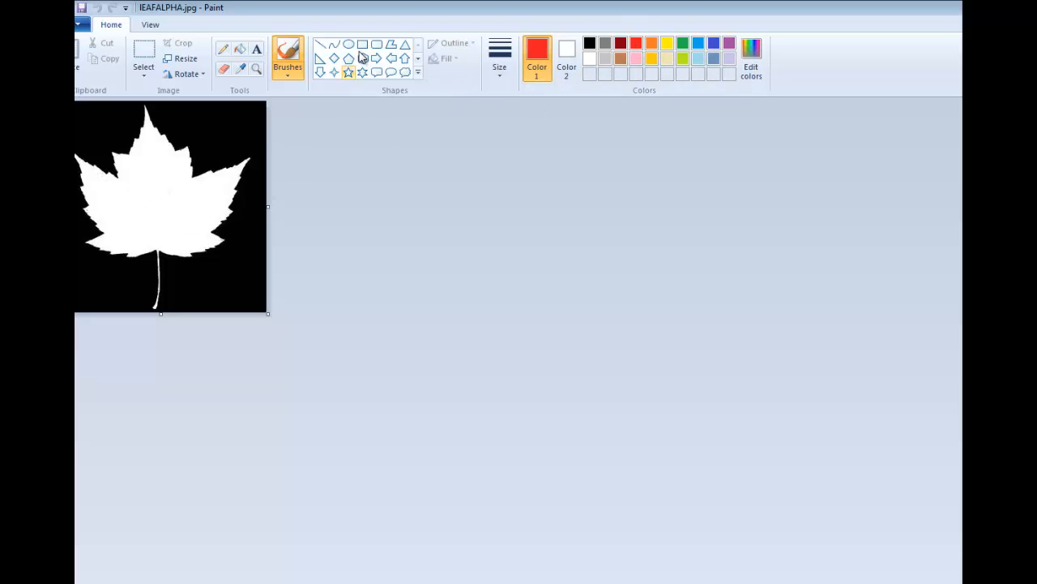
pyautogui.click(239, 49)
pyautogui.click(149, 167)
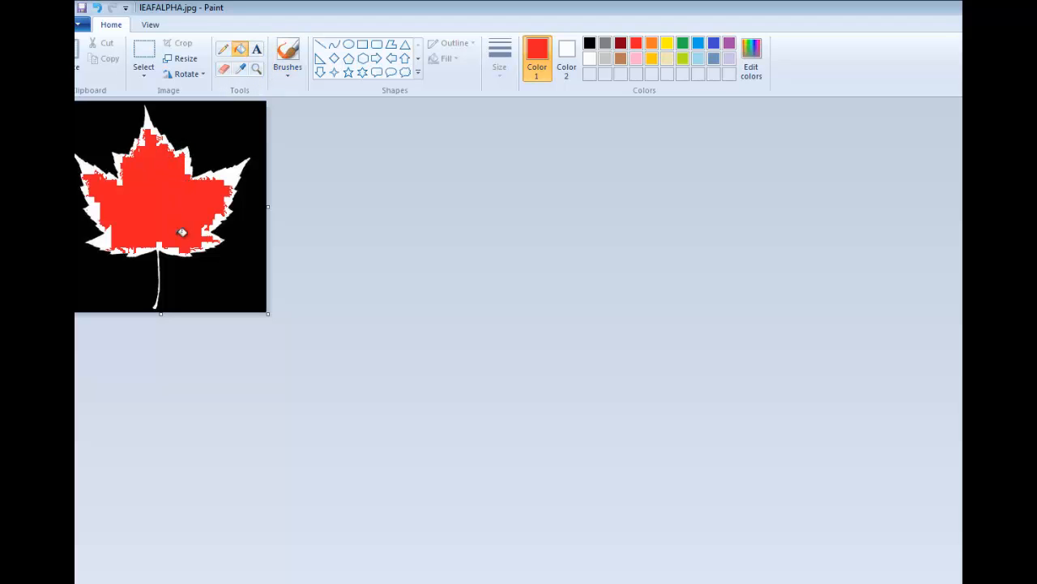
pyautogui.click(683, 44)
pyautogui.click(166, 186)
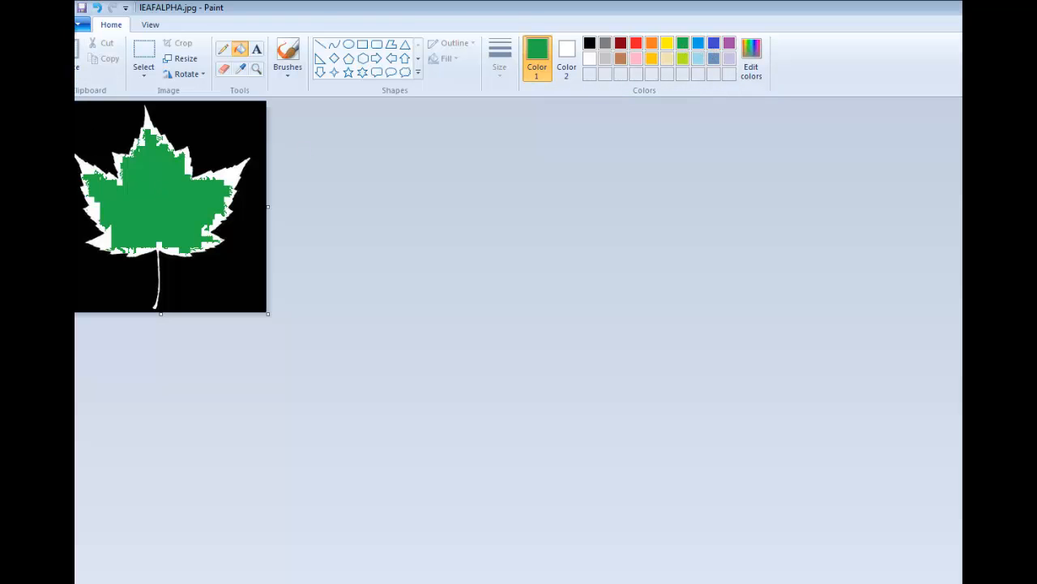
# Step: Save the recolored leaf on the Desktop as a separate JPEG named IEAFALPHA-color
pyautogui.click(81, 24)
pyautogui.click(116, 139)
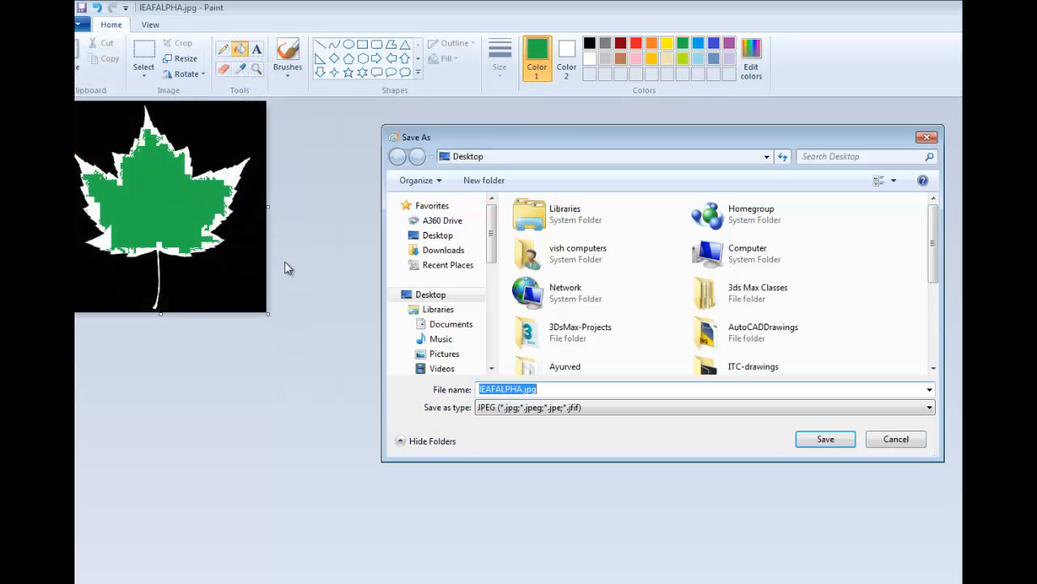
pyautogui.click(551, 392)
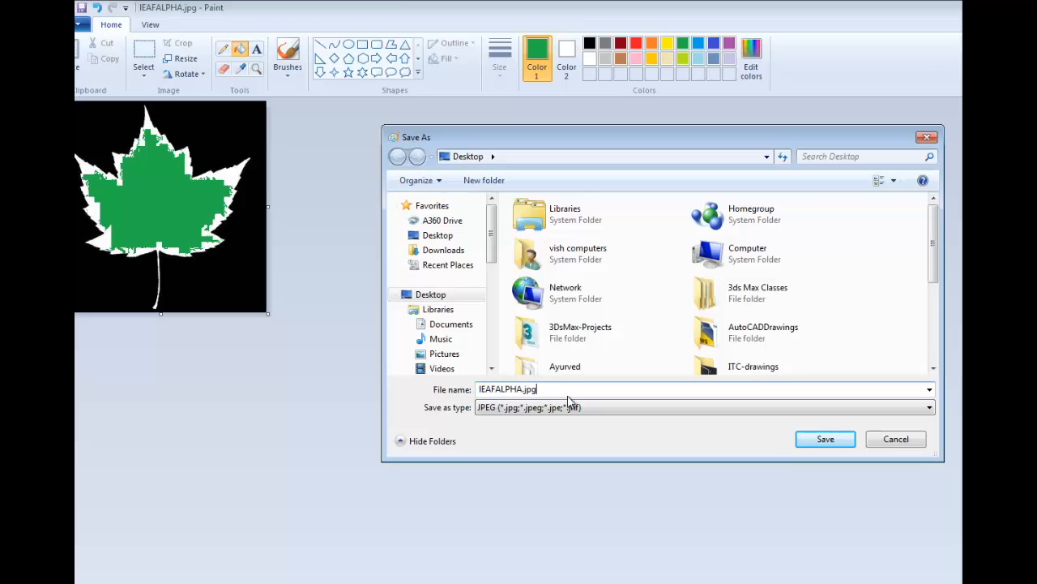
pyautogui.press('BackSpace')
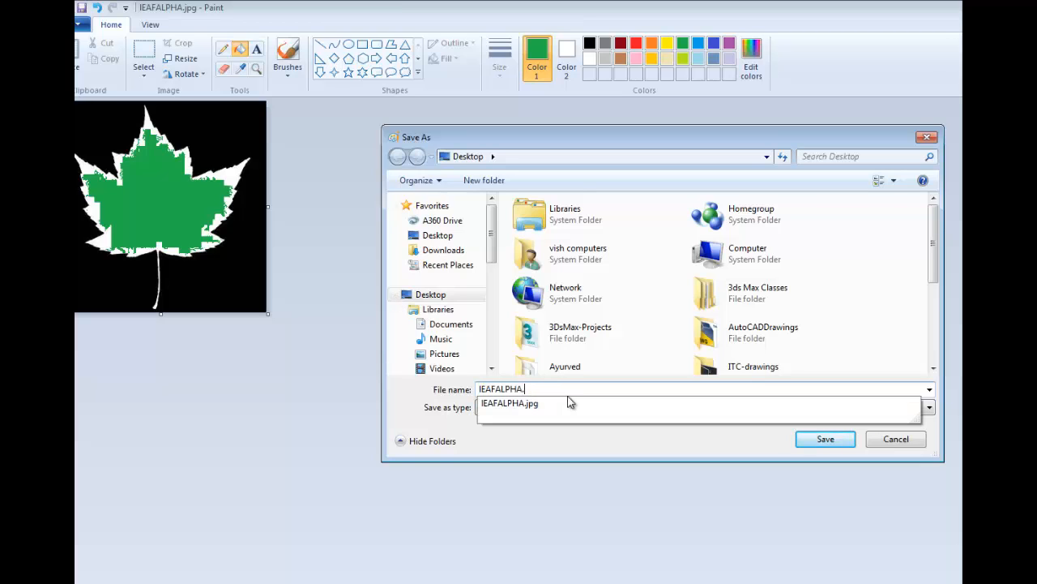
pyautogui.press('BackSpace')
pyautogui.write('-color')
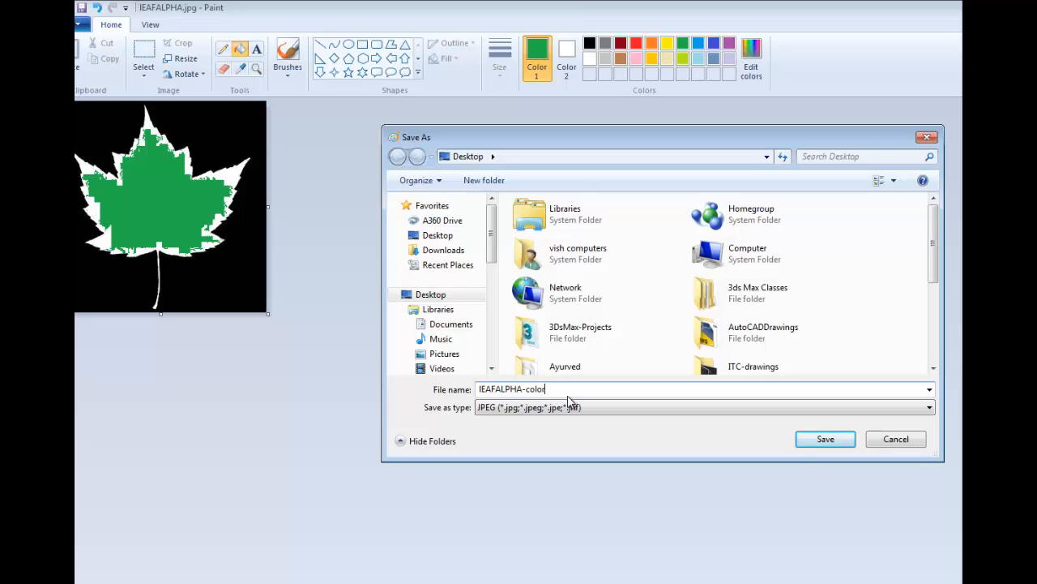
pyautogui.press('Return')
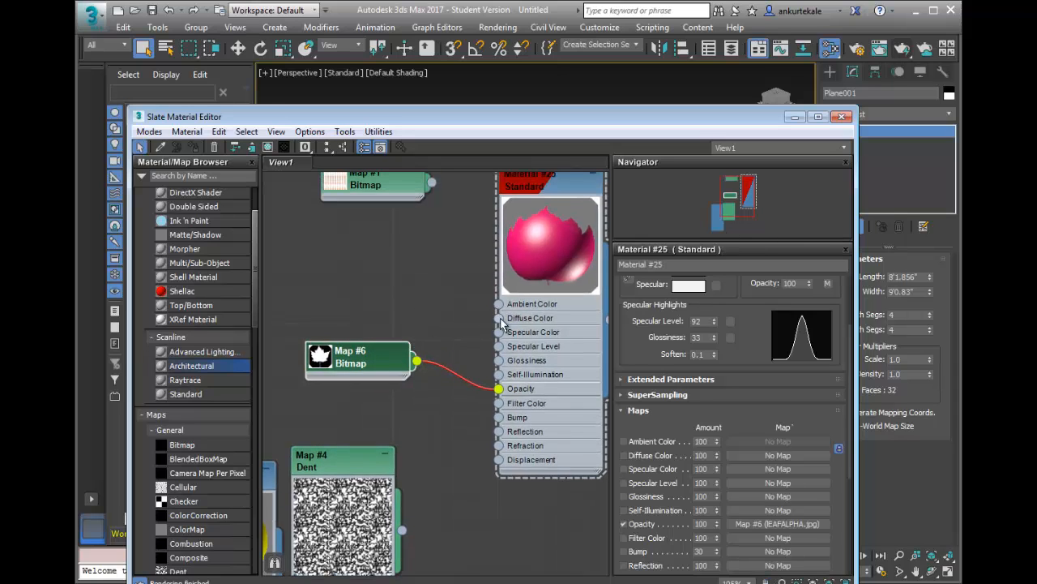
# Step: In 3ds Max, add IEAFALPHA-color.jpg as a bitmap on the Standard material's Diffuse Color and place its node above the opacity map
pyautogui.moveTo(492, 317); pyautogui.dragTo(378, 251)
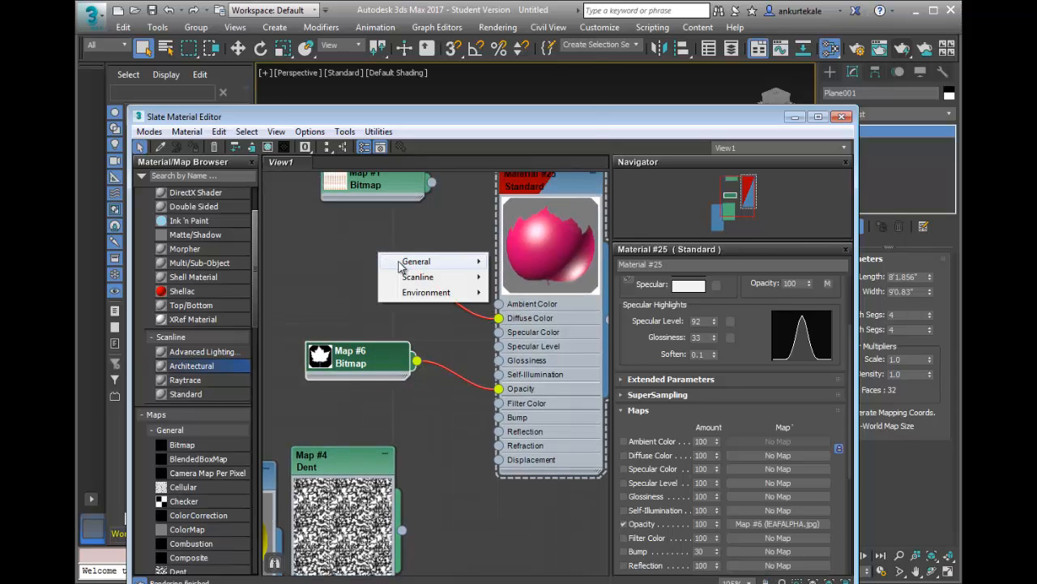
pyautogui.moveTo(415, 261)
pyautogui.click(514, 47)
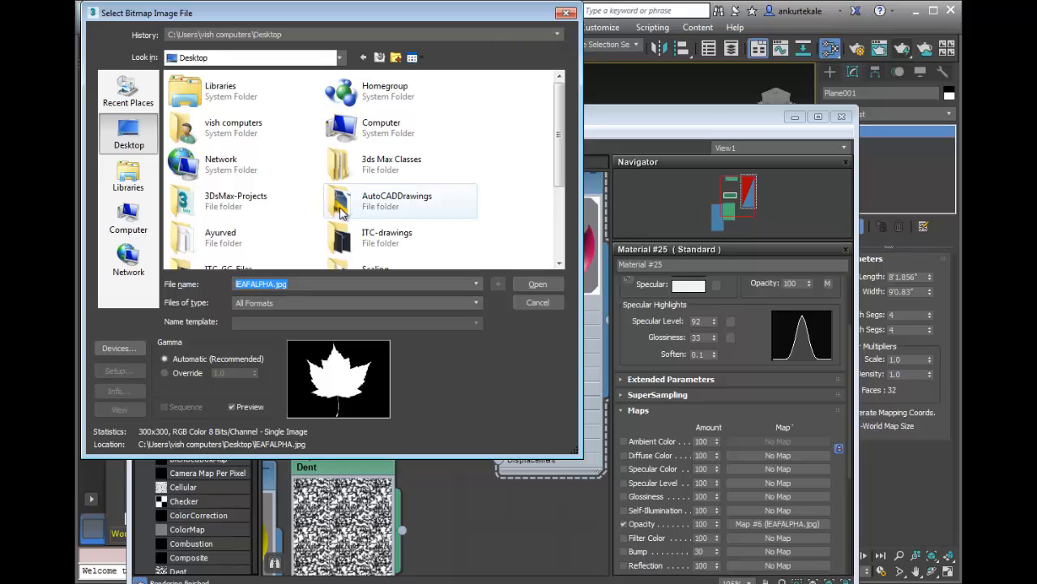
pyautogui.scroll(-3, 454, 211)
pyautogui.scroll(1, 438, 243)
pyautogui.doubleClick(394, 236)
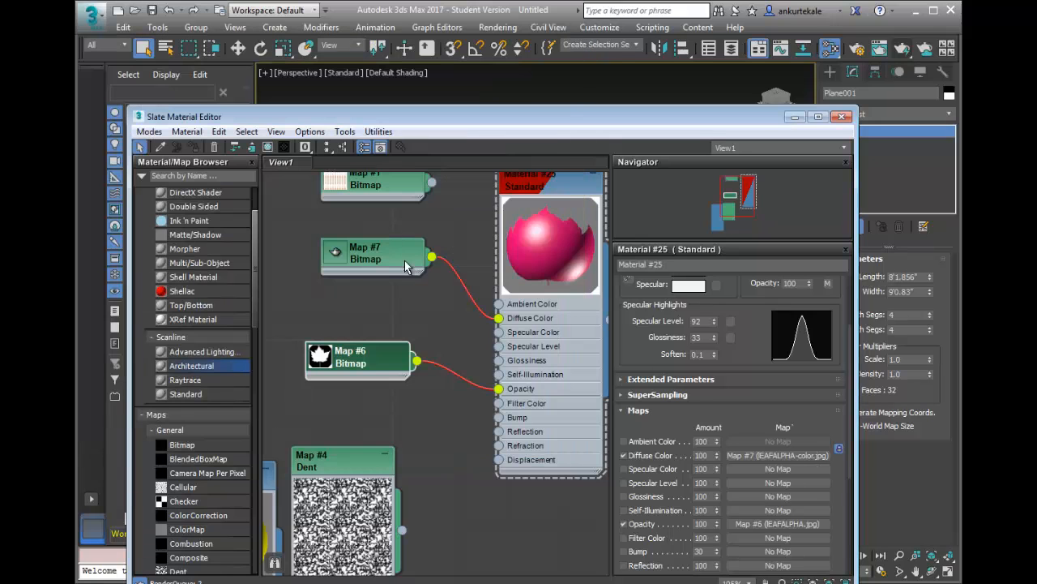
pyautogui.moveTo(388, 265); pyautogui.dragTo(340, 278)
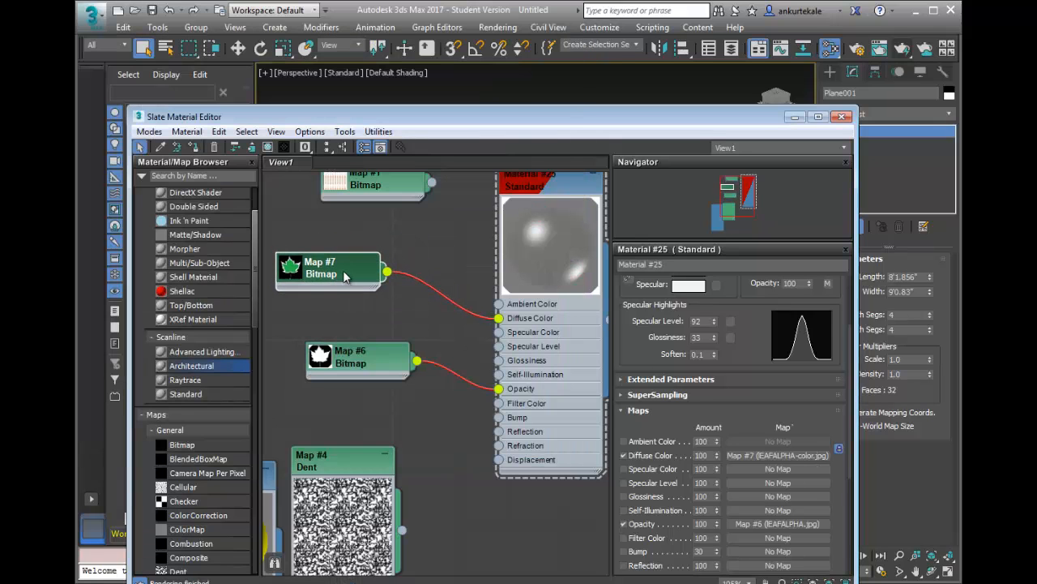
# Step: Turn off Use Real-World Scale for the green leaf bitmap and close the Slate Material Editor
pyautogui.doubleClick(345, 280)
pyautogui.scroll(3, 697, 341)
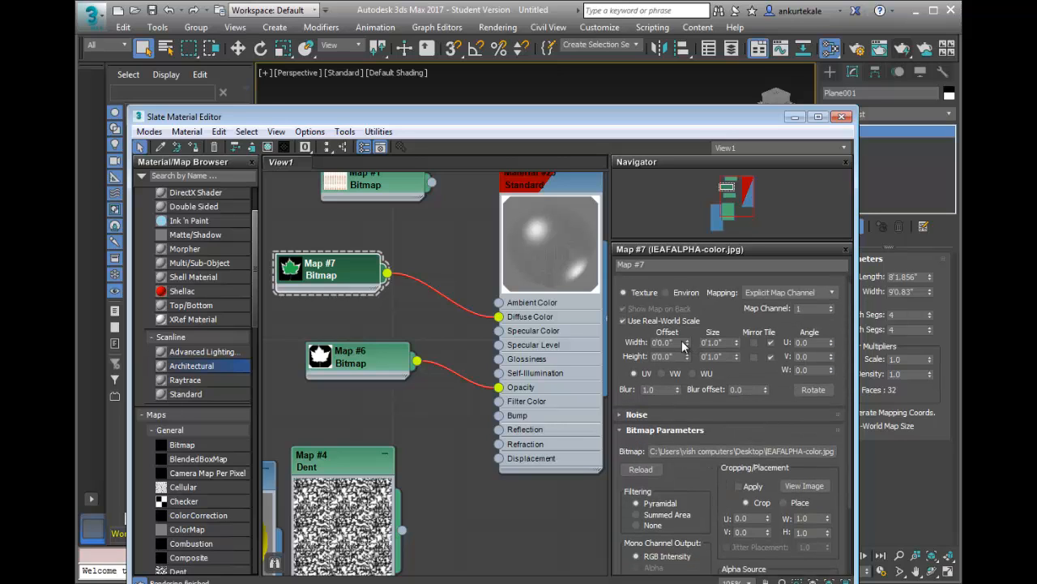
pyautogui.click(653, 322)
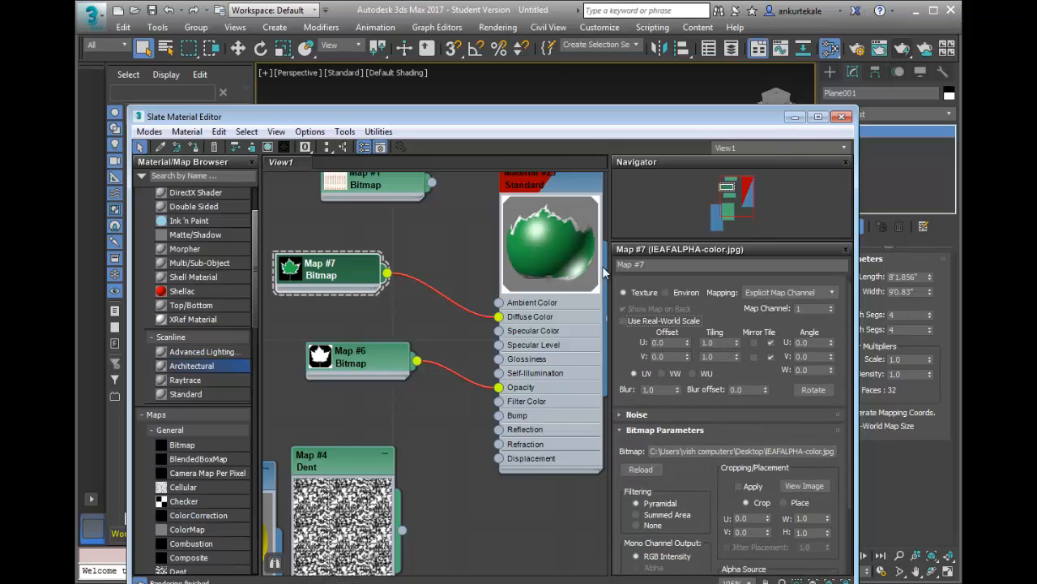
pyautogui.click(841, 118)
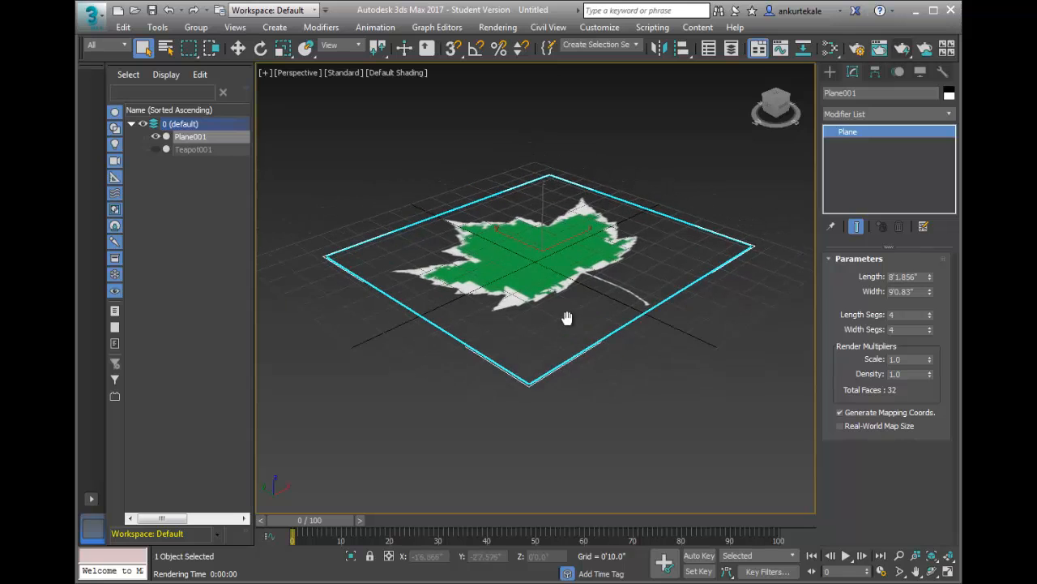
# Step: View the leaf plane from a higher angle, reselect it, and render the Perspective view
pyautogui.click(623, 399)
pyautogui.keyDown('alt'); pyautogui.moveTo(631, 363); pyautogui.dragTo(665, 408, button='middle'); pyautogui.keyUp('alt')
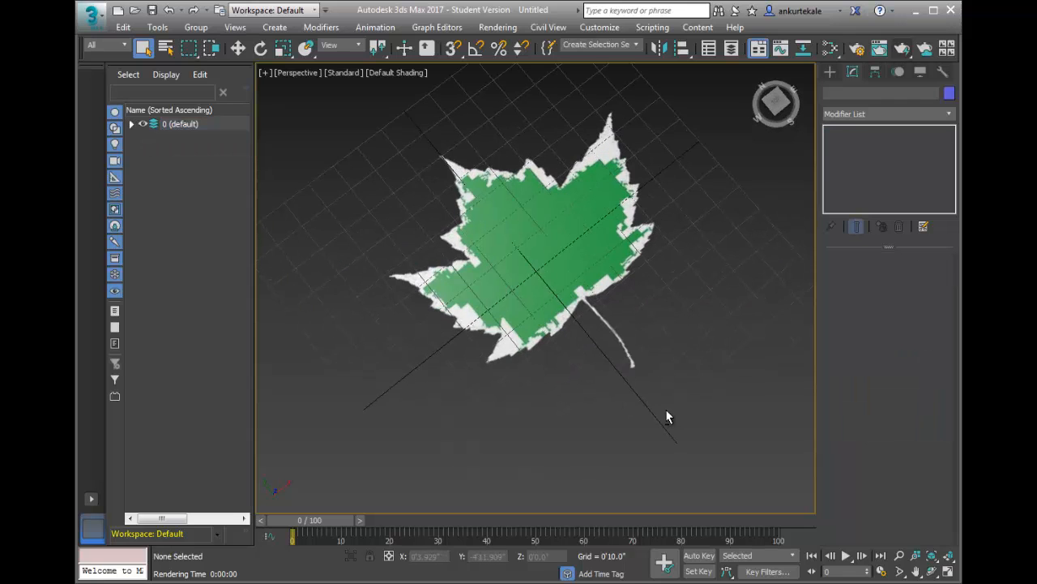
pyautogui.click(568, 350)
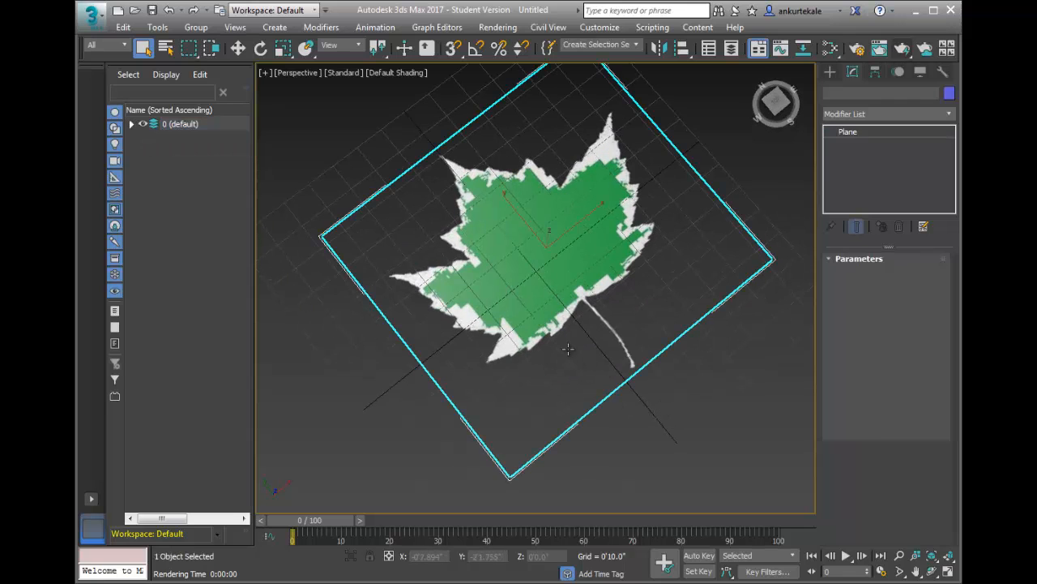
pyautogui.click(901, 50)
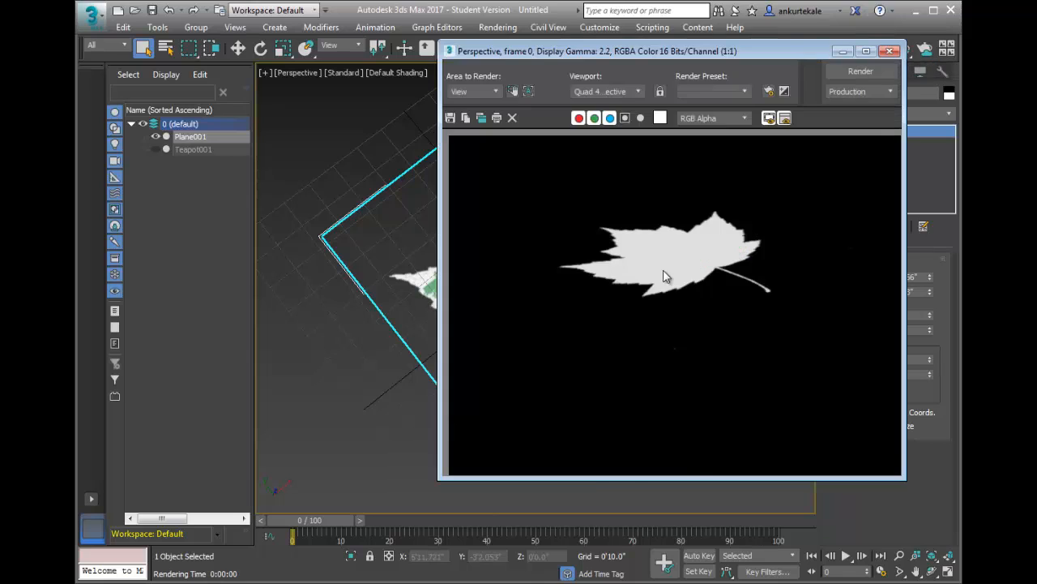